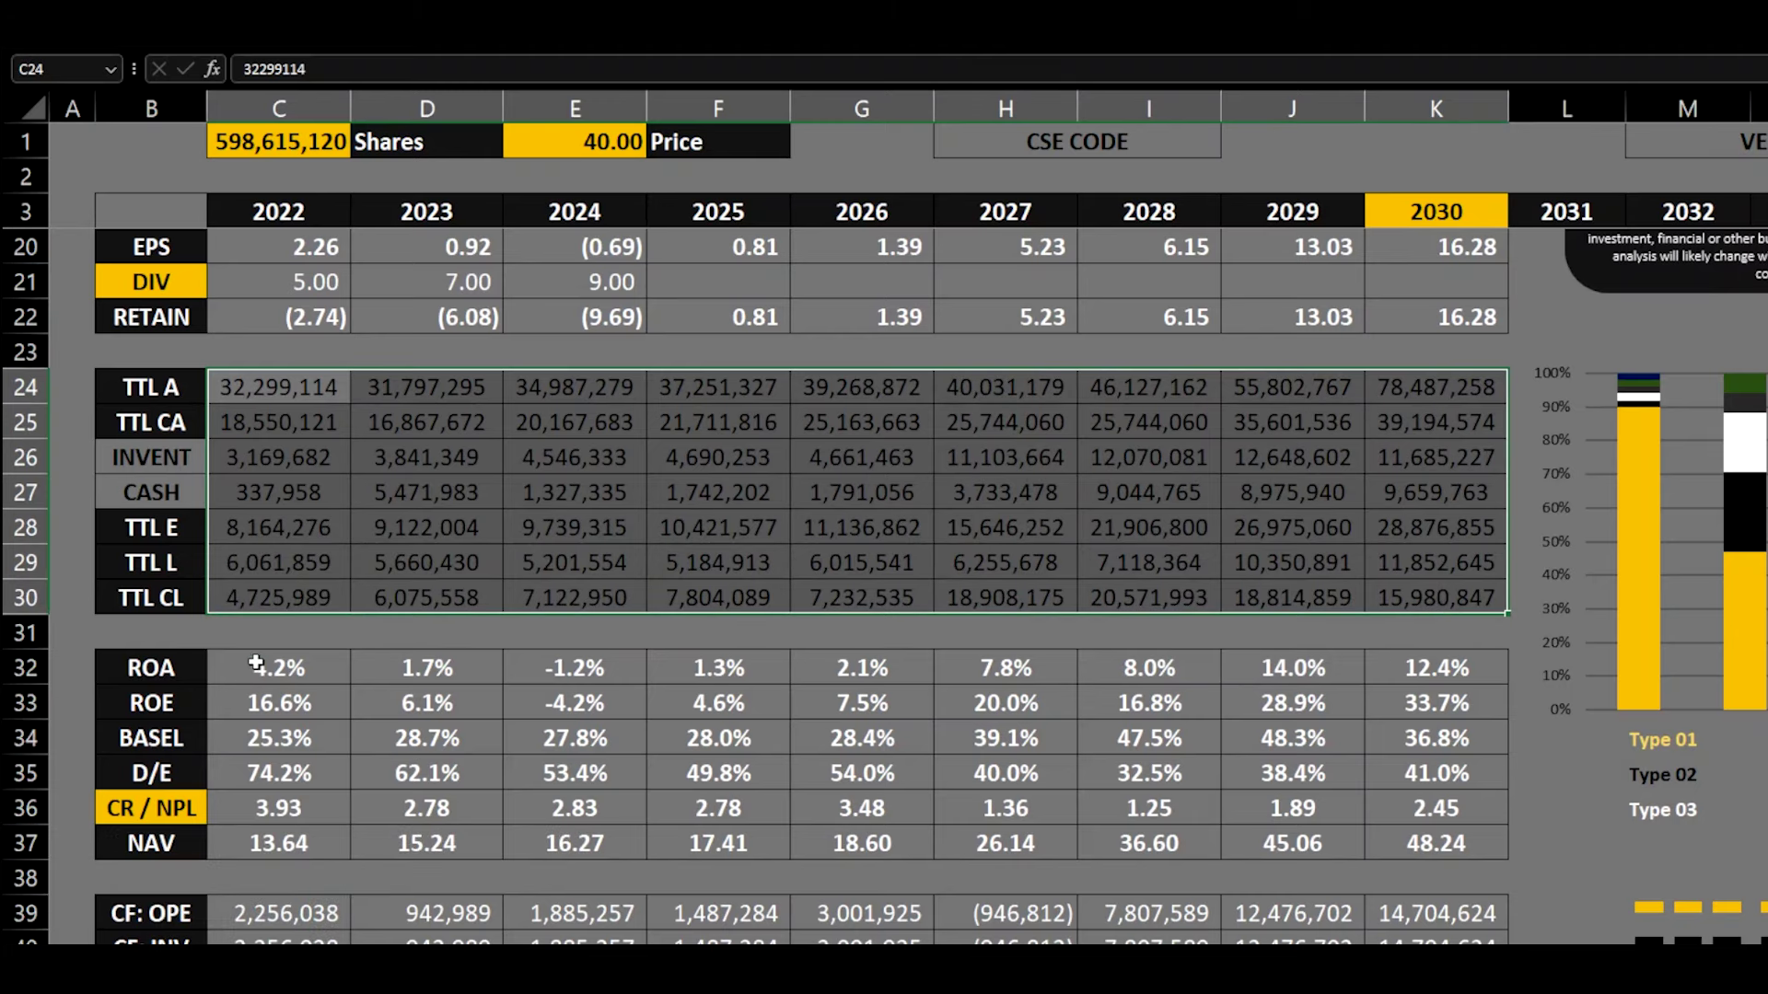
# Review the ratio rows from ROA to NAV, the cash flow rows and the CAP:EX and FREE CF rows.
pyautogui.moveTo(230, 667); pyautogui.dragTo(1428, 830)
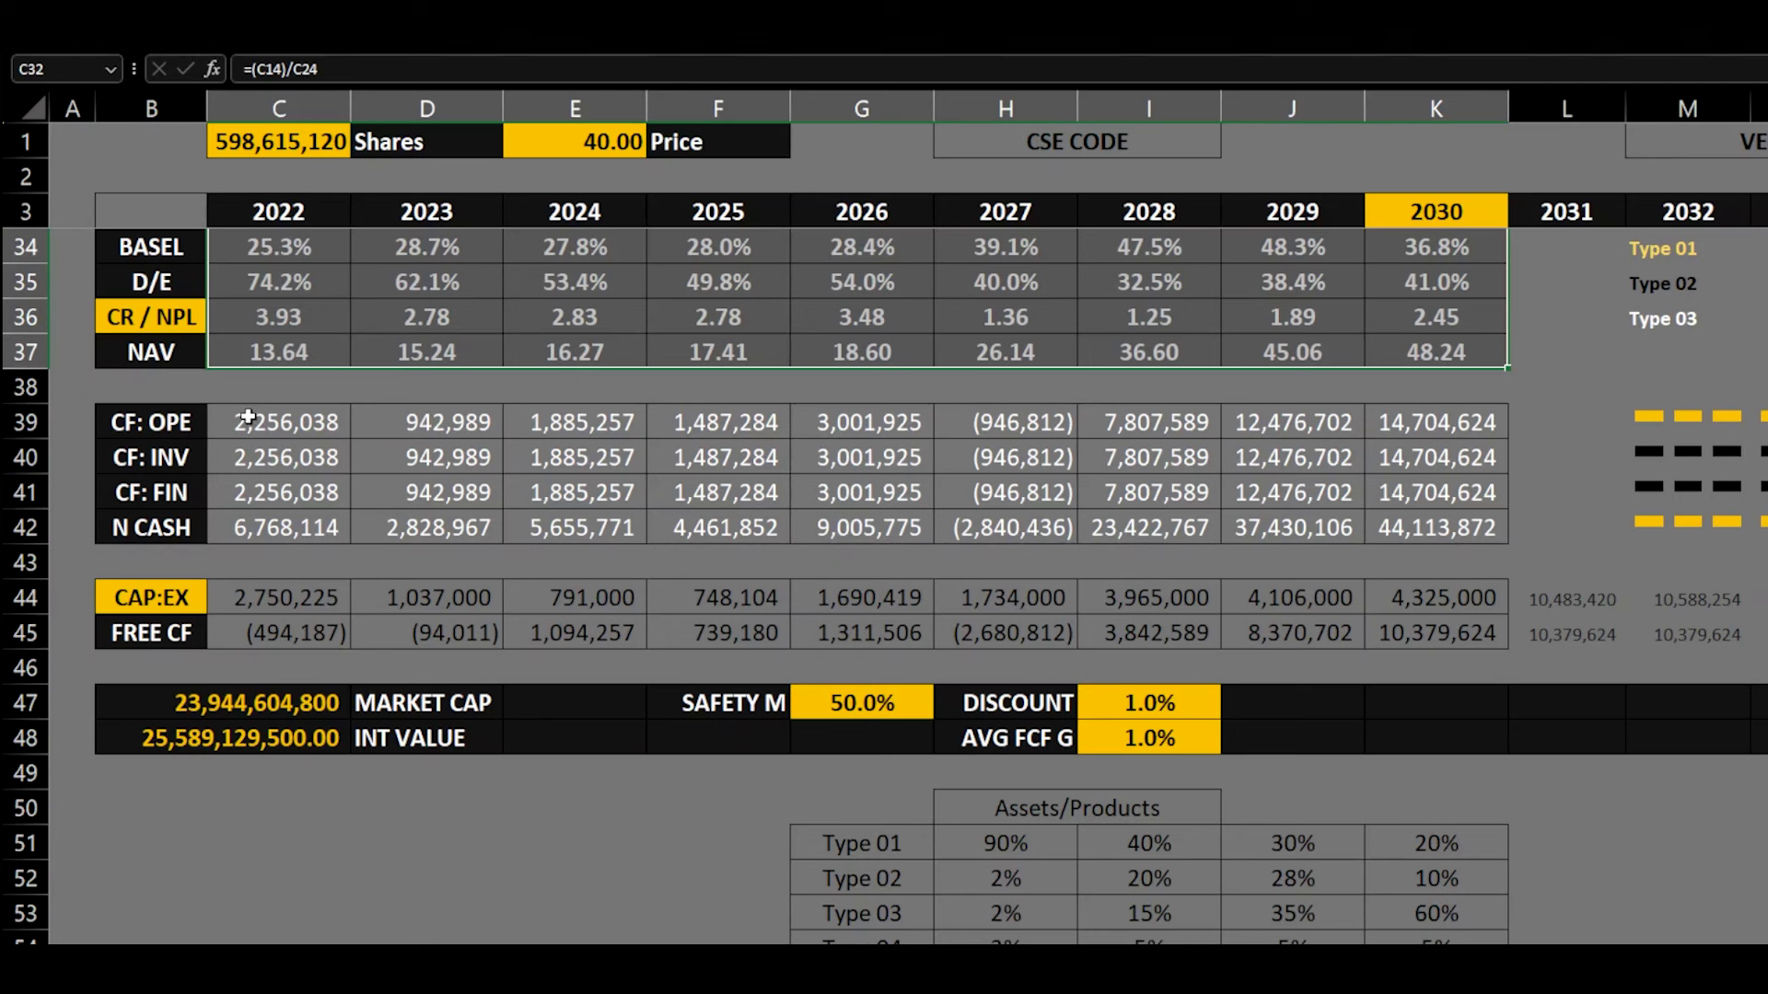
pyautogui.moveTo(248, 417); pyautogui.dragTo(1386, 480)
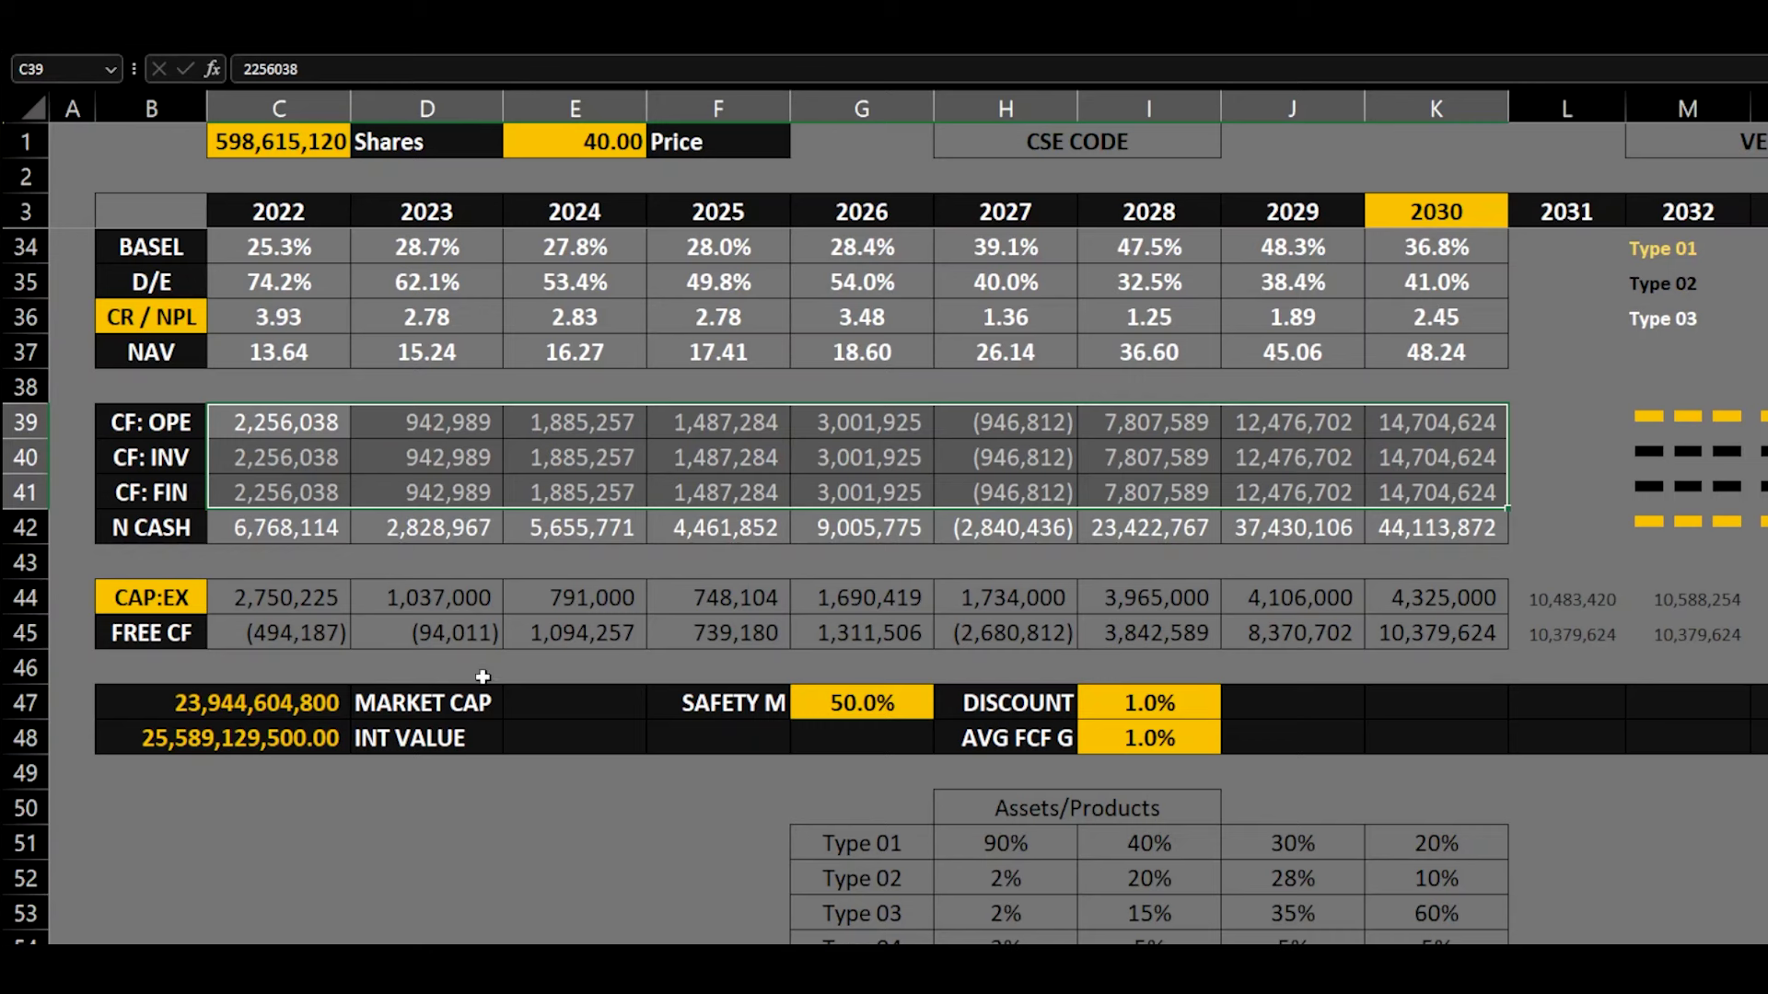
pyautogui.moveTo(129, 593); pyautogui.dragTo(1738, 686)
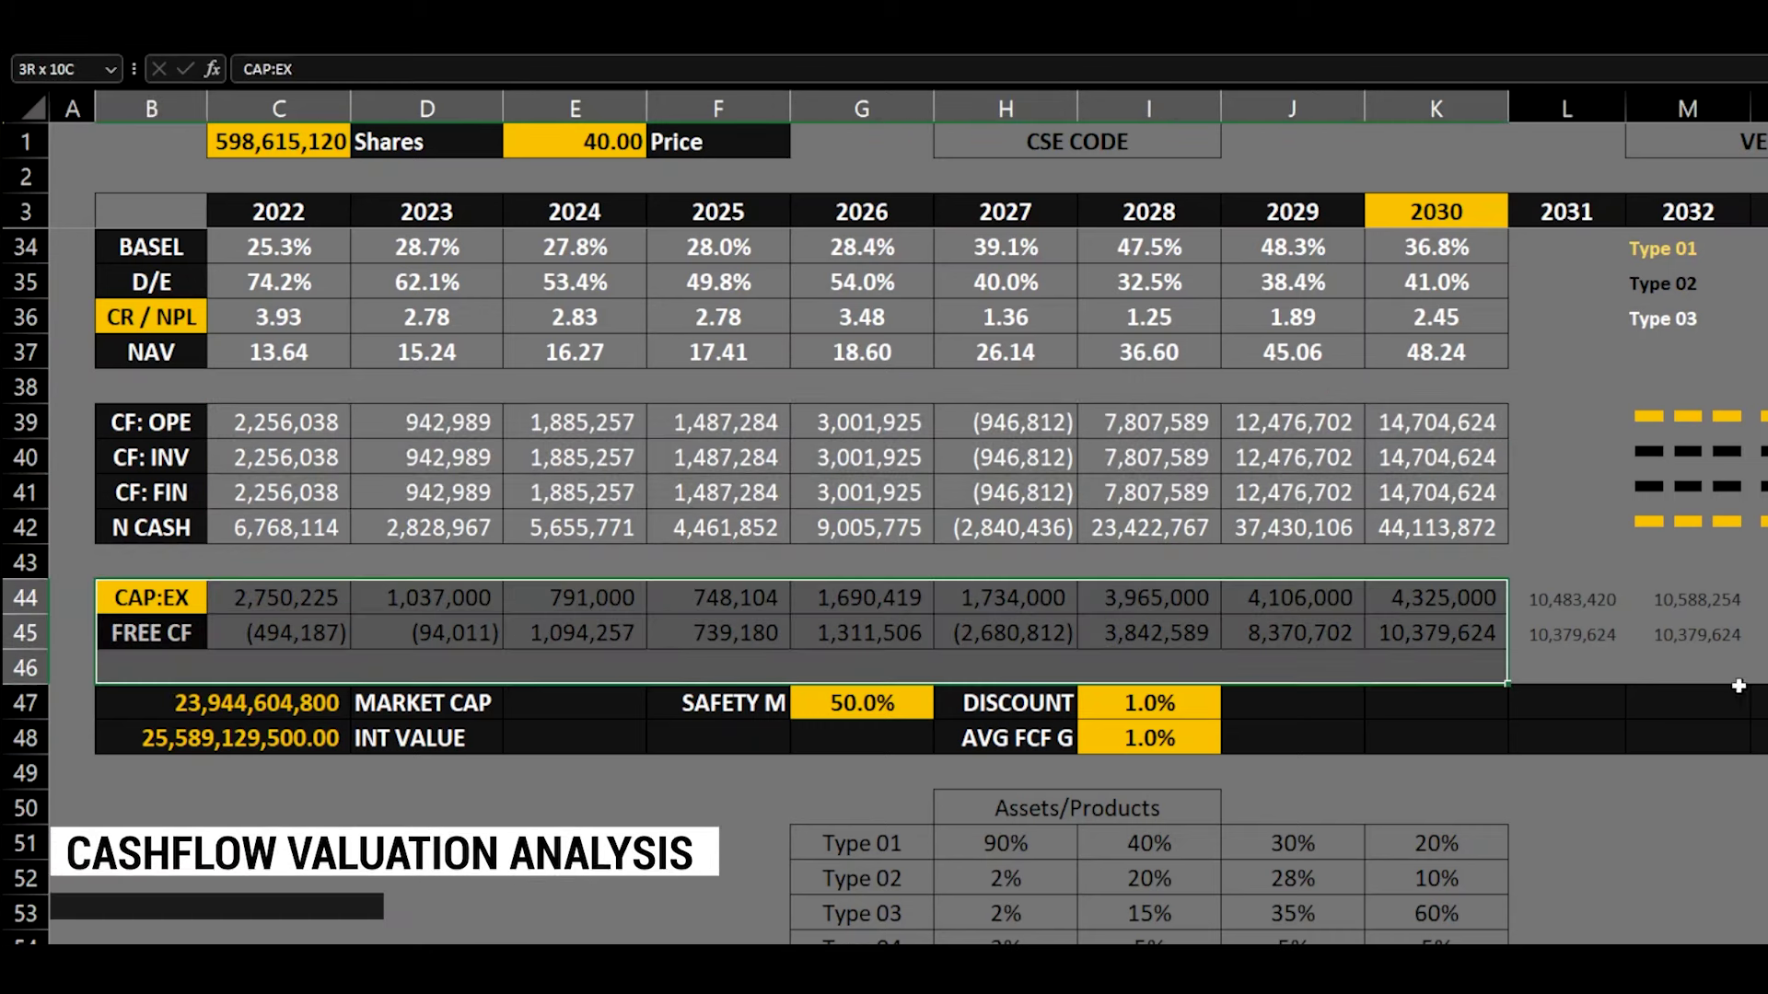
pyautogui.scroll(10, 465, 734)
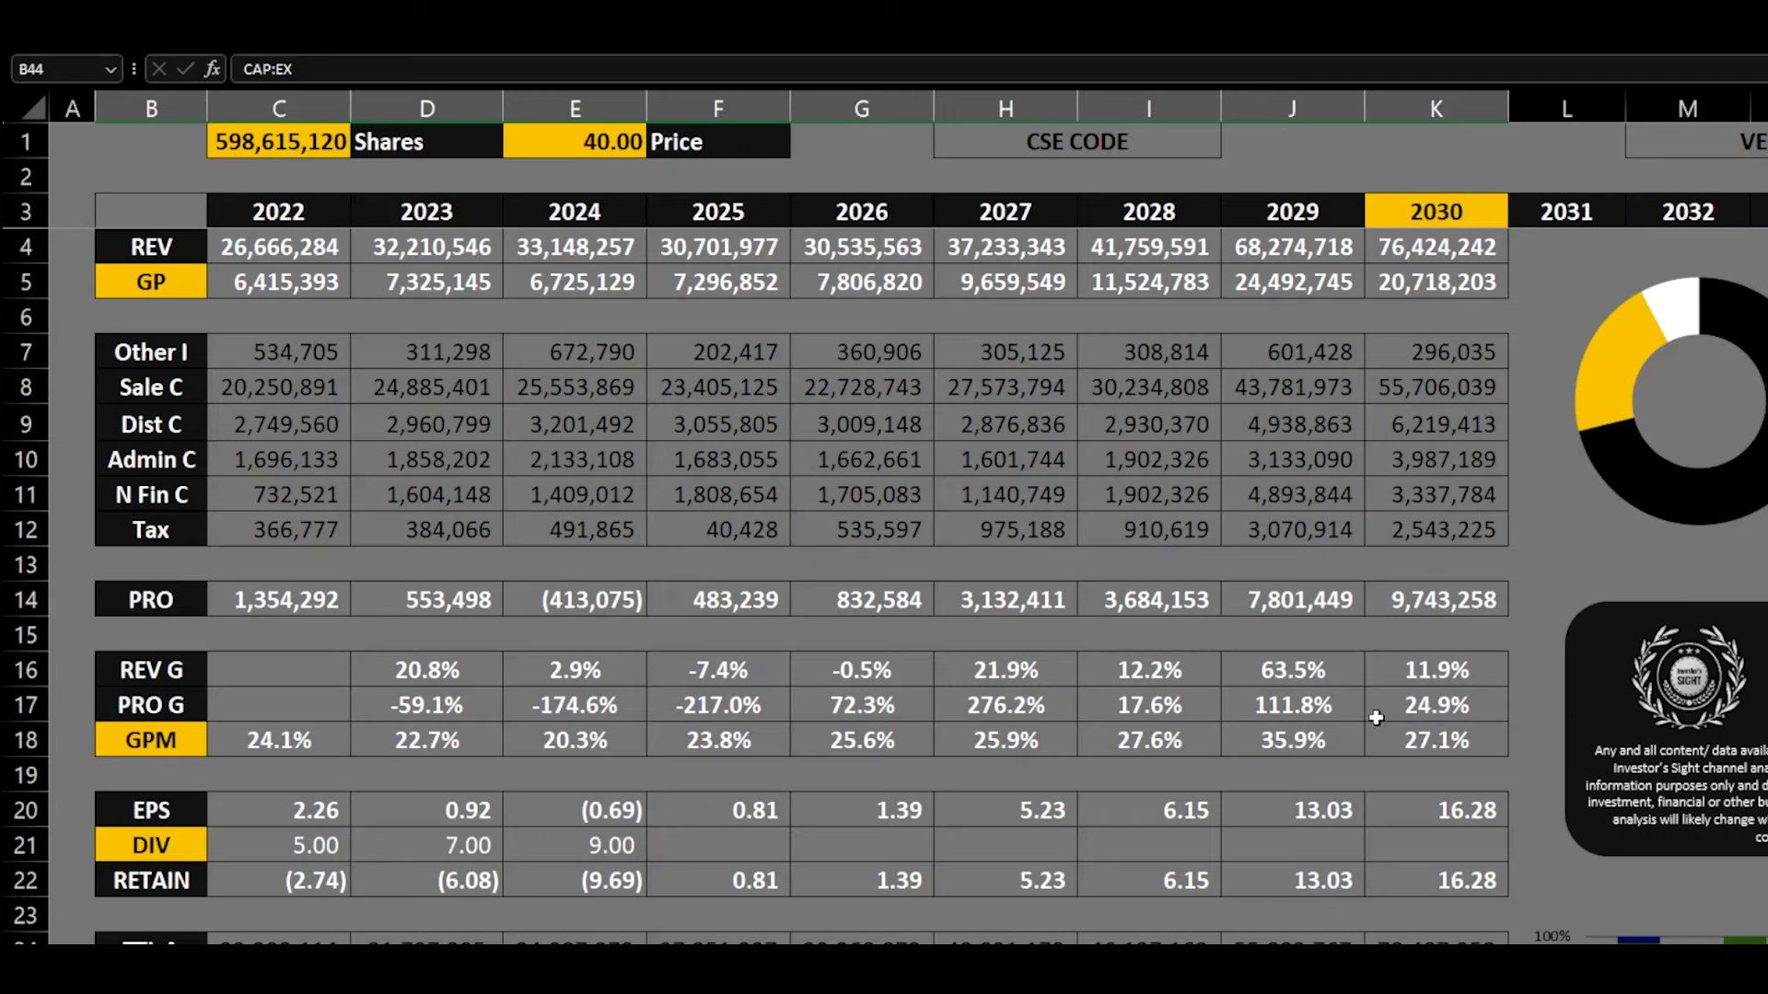
# Inspect the CSE code, share price and number of shares cells in row 1.
pyautogui.click(1097, 145)
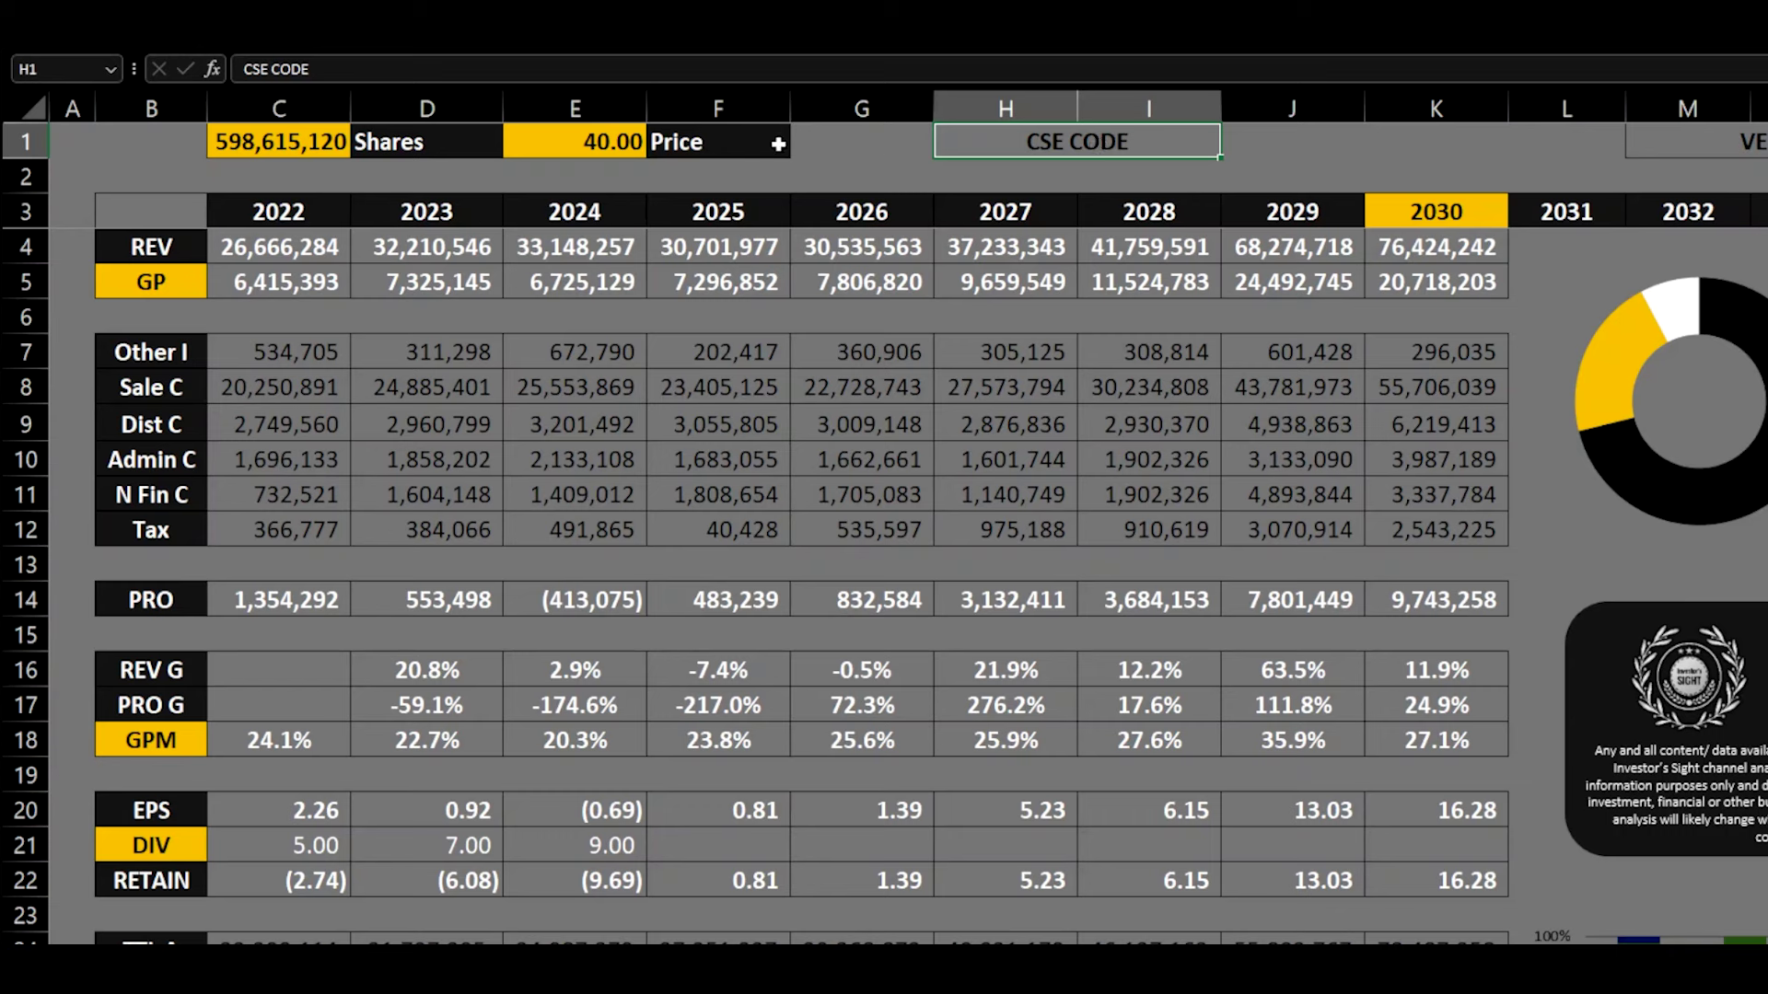
pyautogui.click(584, 149)
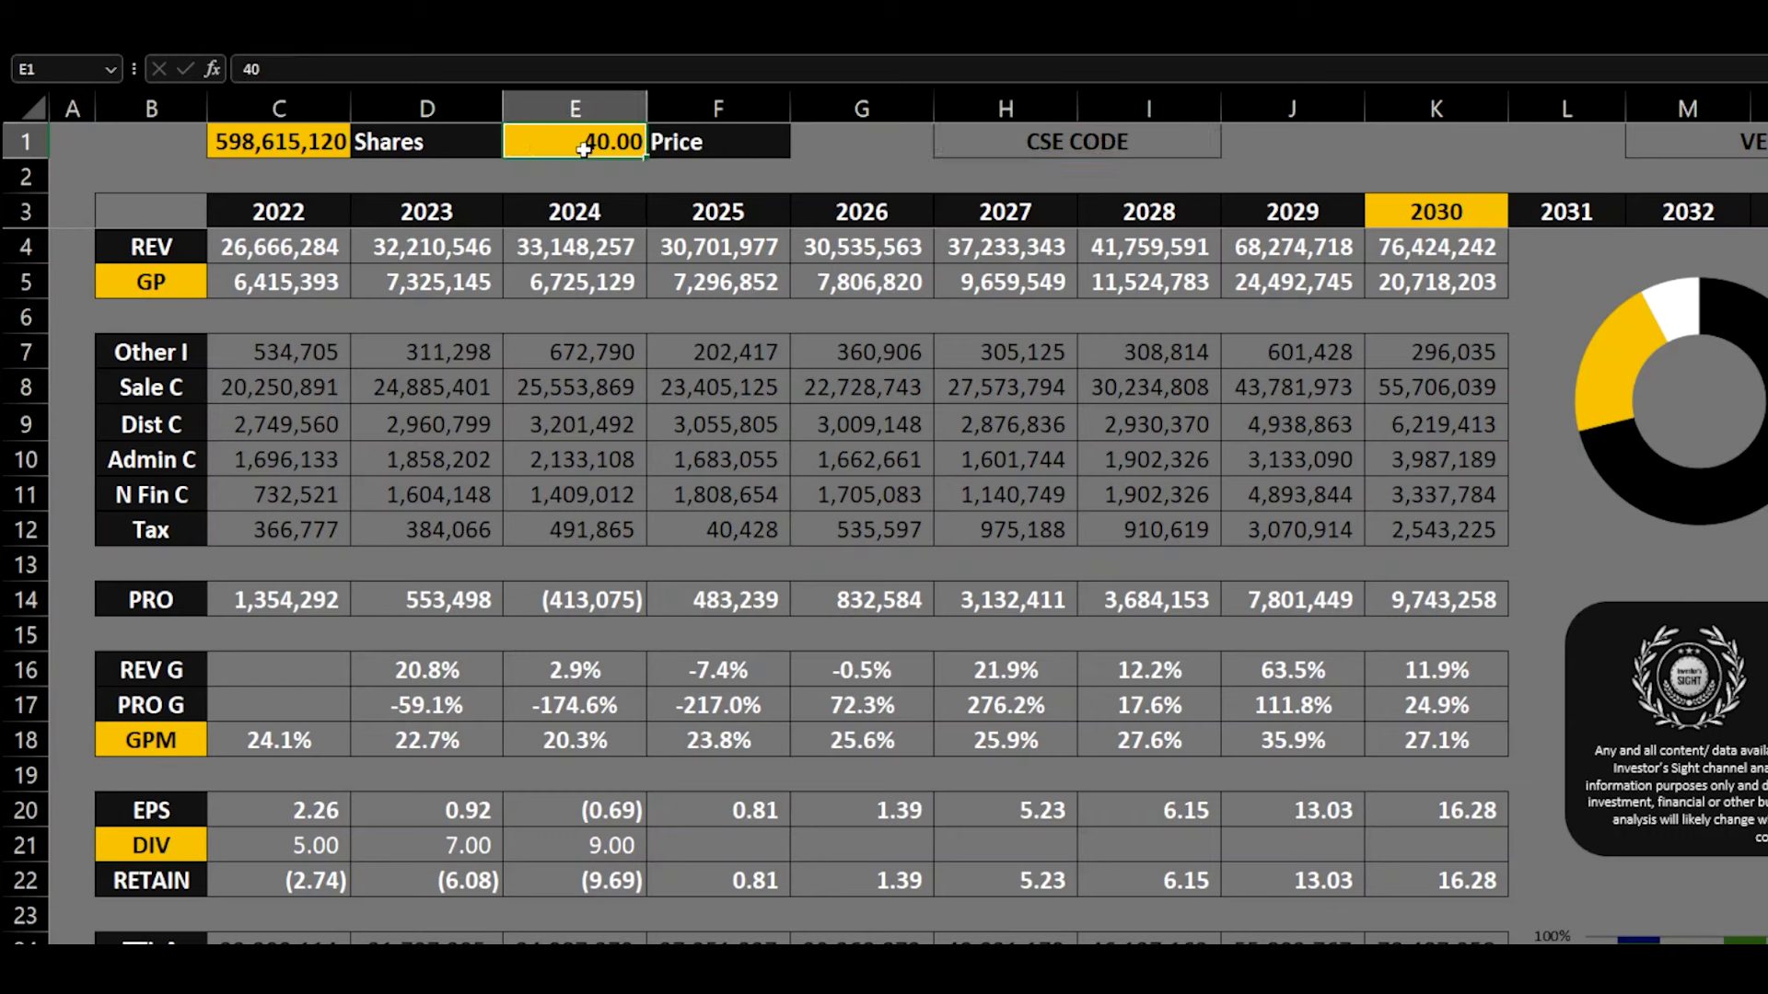
pyautogui.click(319, 141)
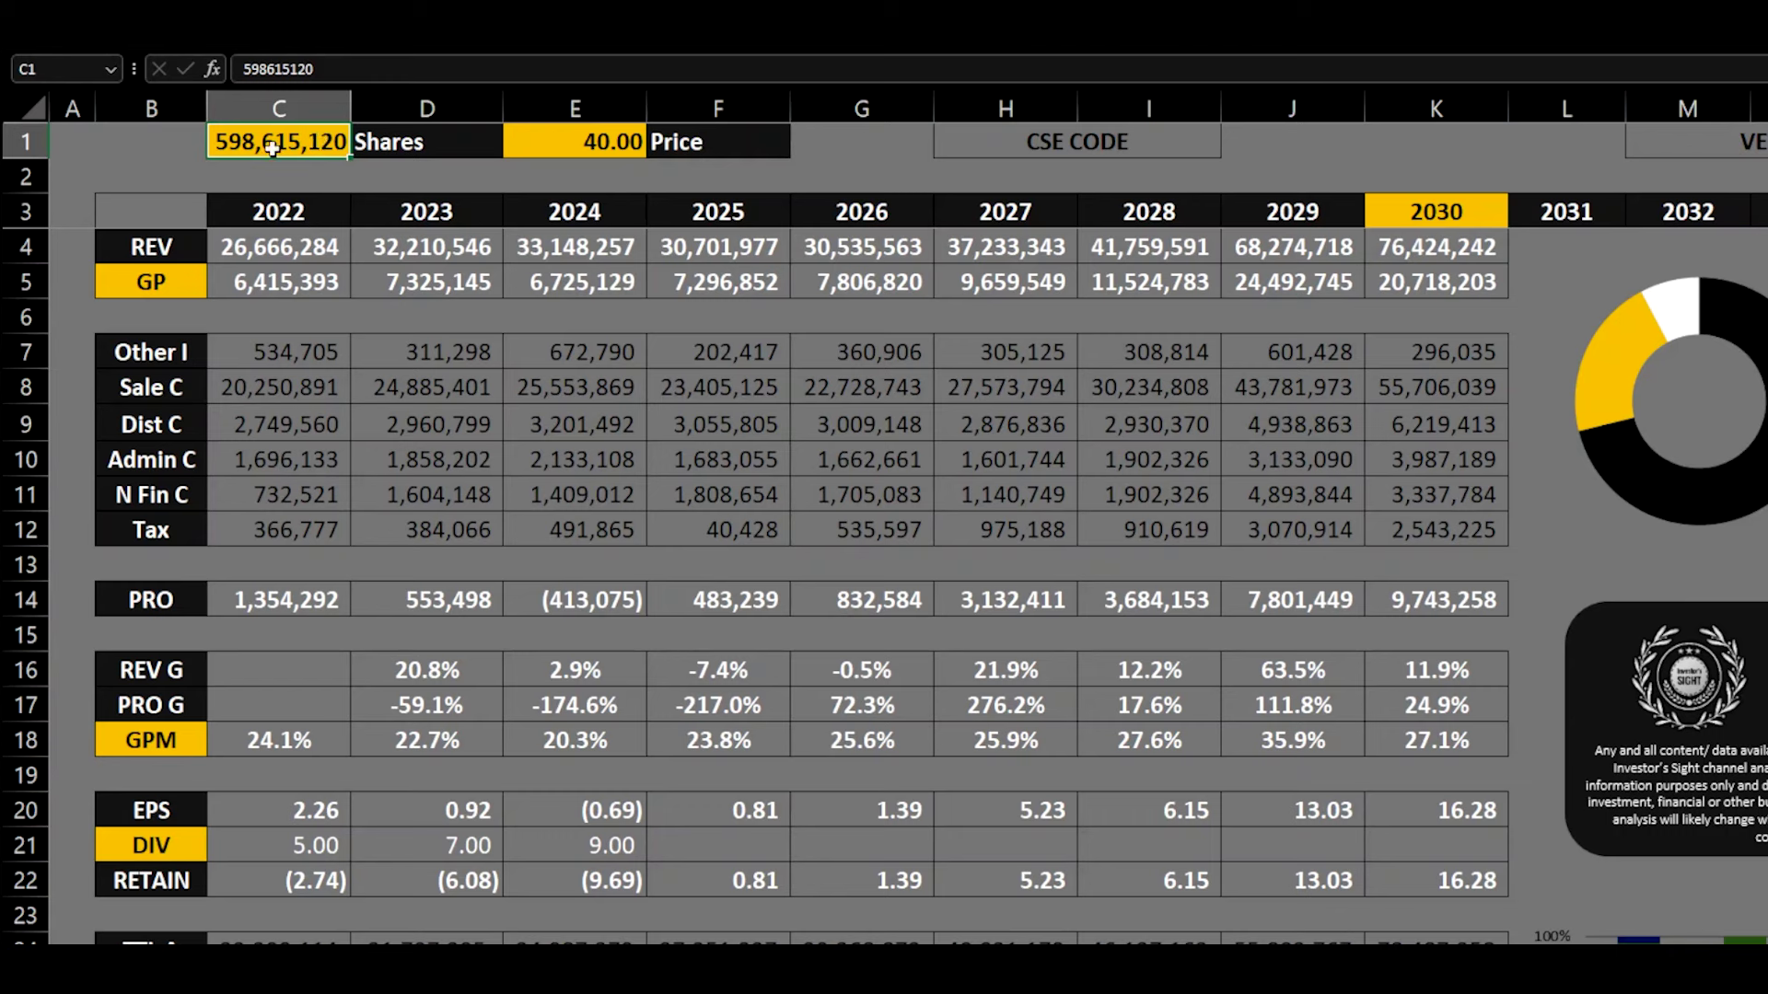
# Set the highlighted latest year in K3 to 2025.
pyautogui.click(1425, 213)
pyautogui.write('2025')
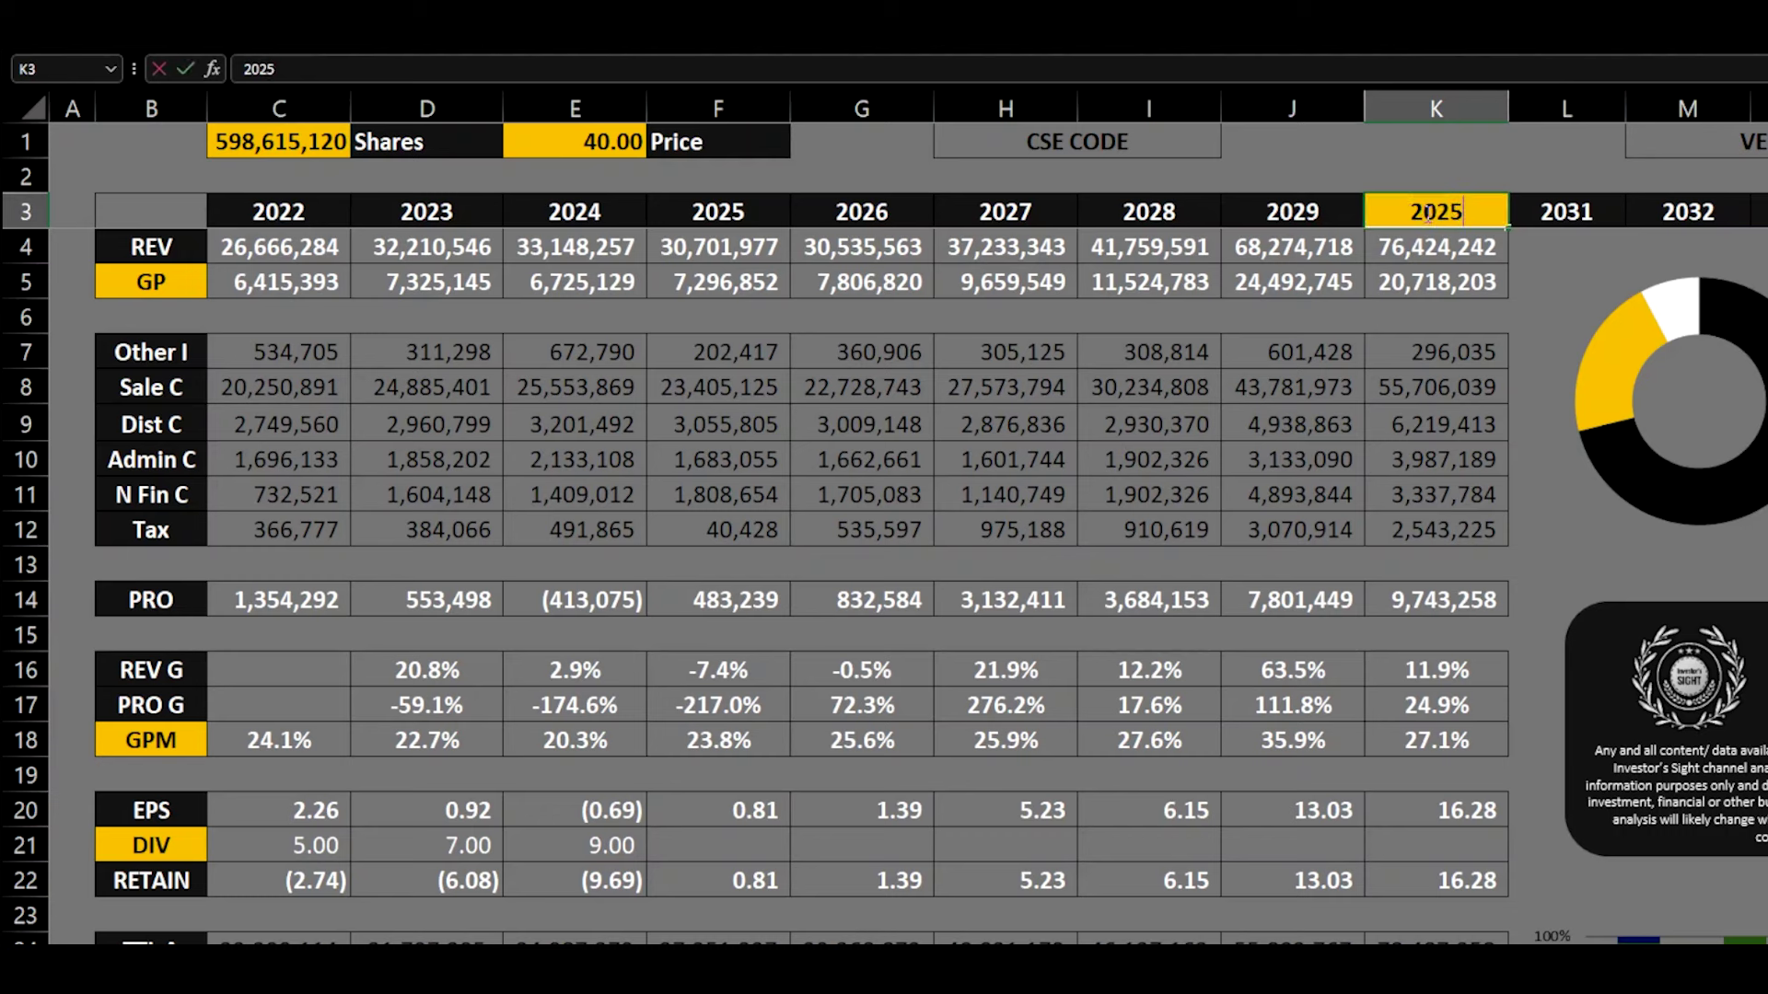
pyautogui.press('Return')
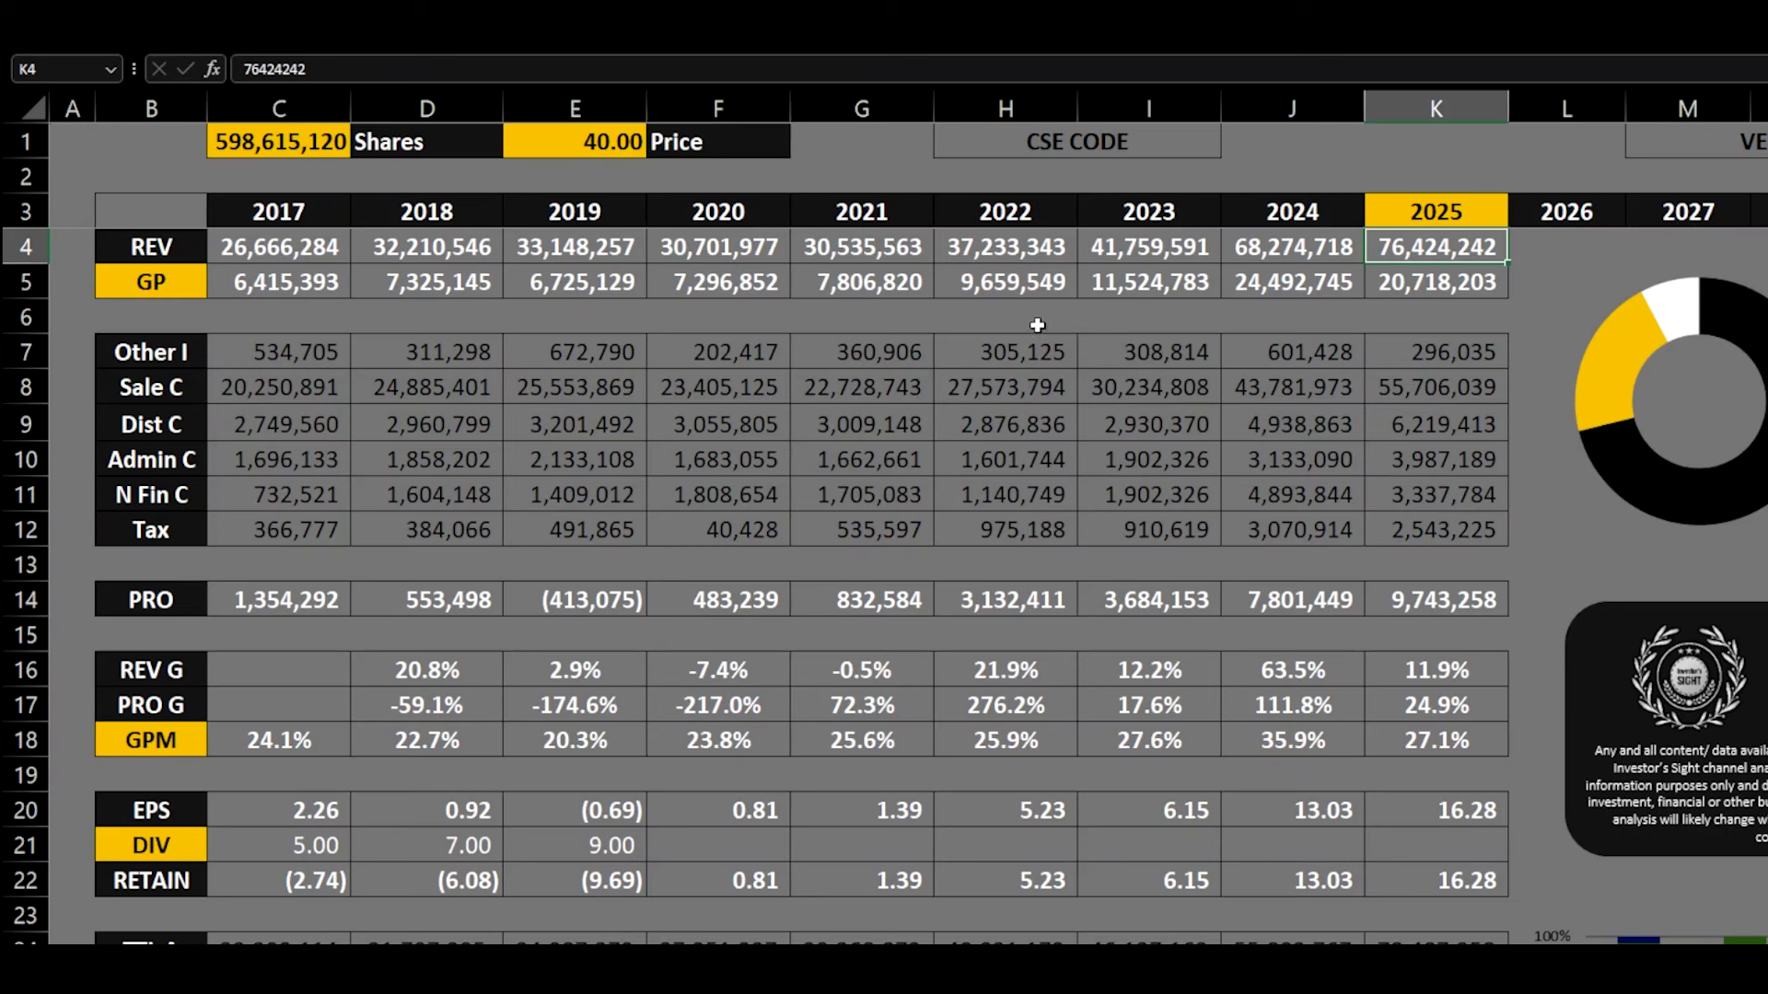
pyautogui.press('Up')
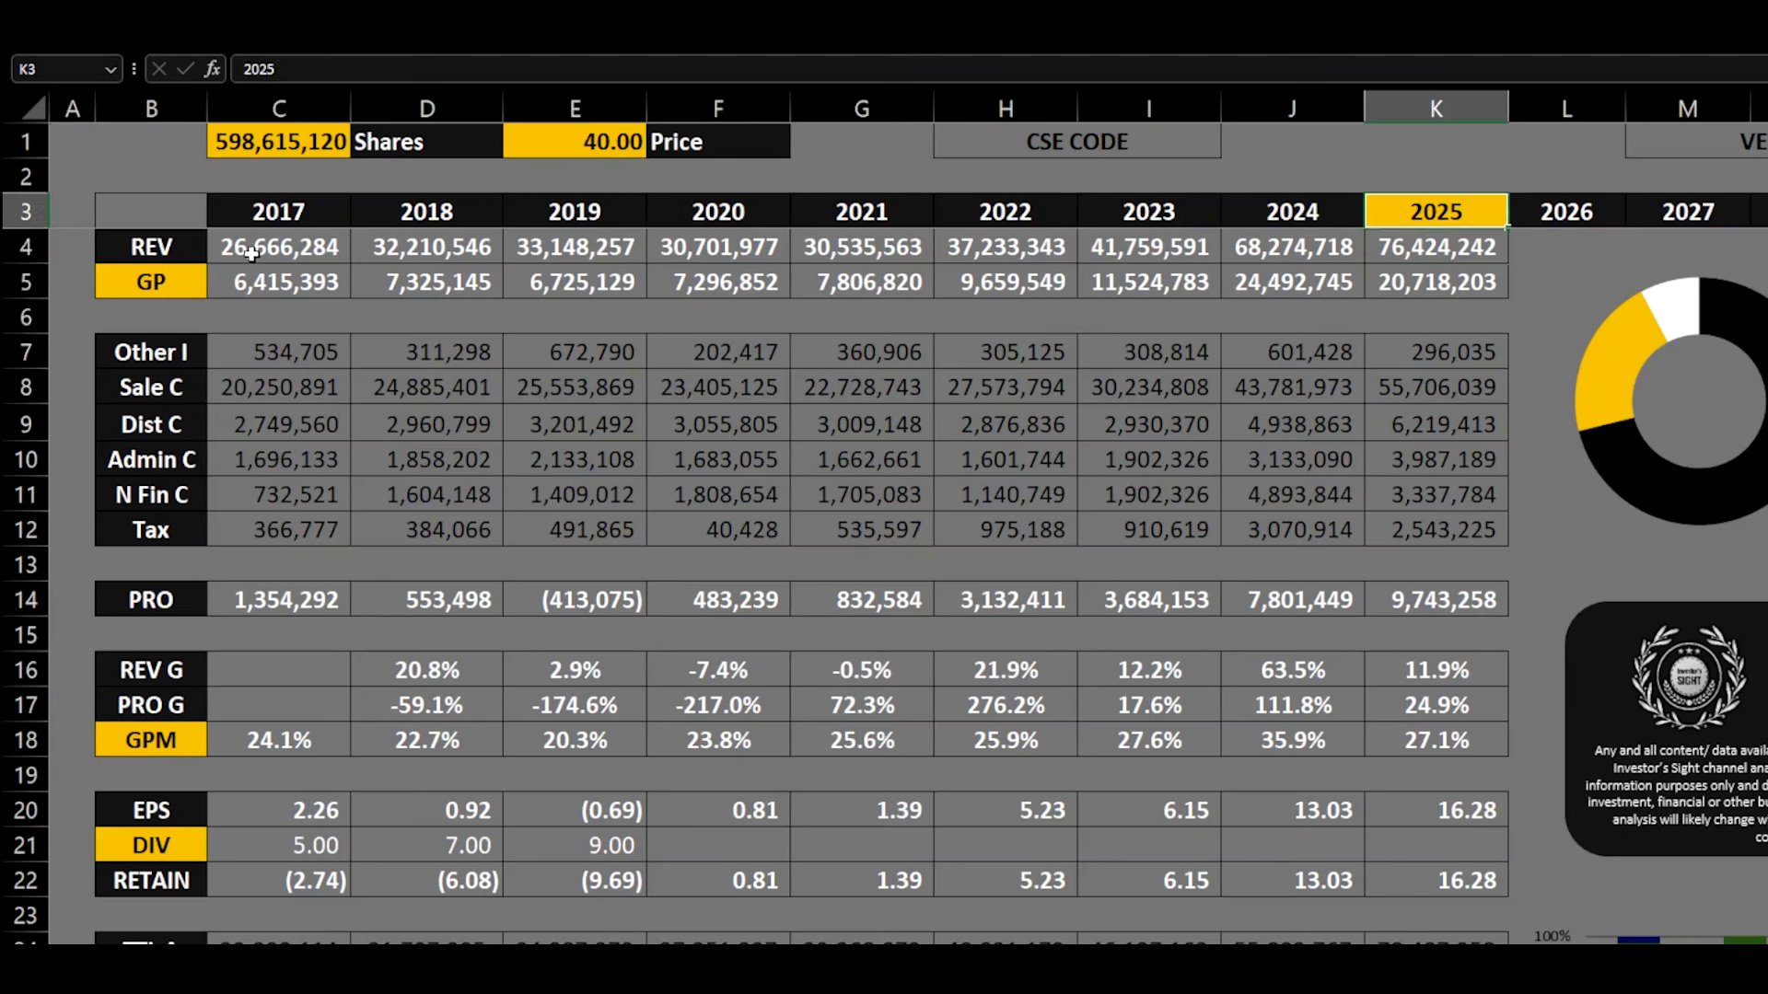
# Review the income statement figures in C4:K14, the latest-year cell and the growth-to-retained block in C16:K22.
pyautogui.moveTo(252, 255); pyautogui.dragTo(1464, 608)
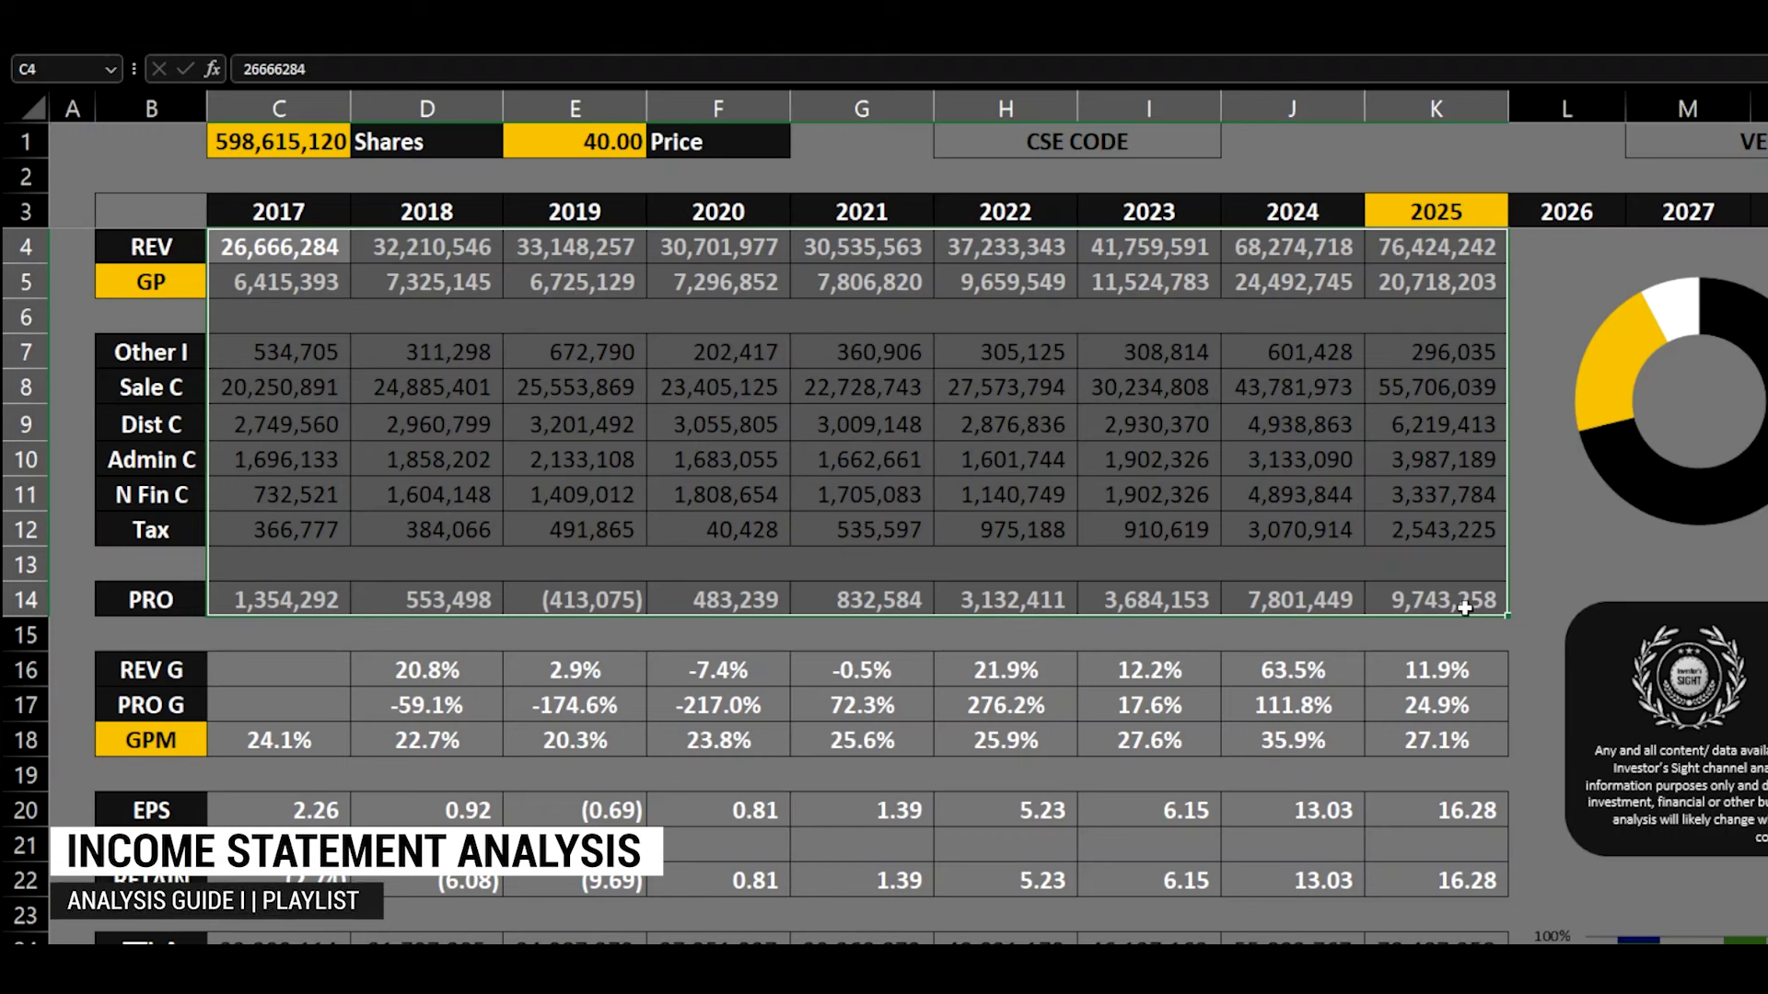
pyautogui.click(1291, 494)
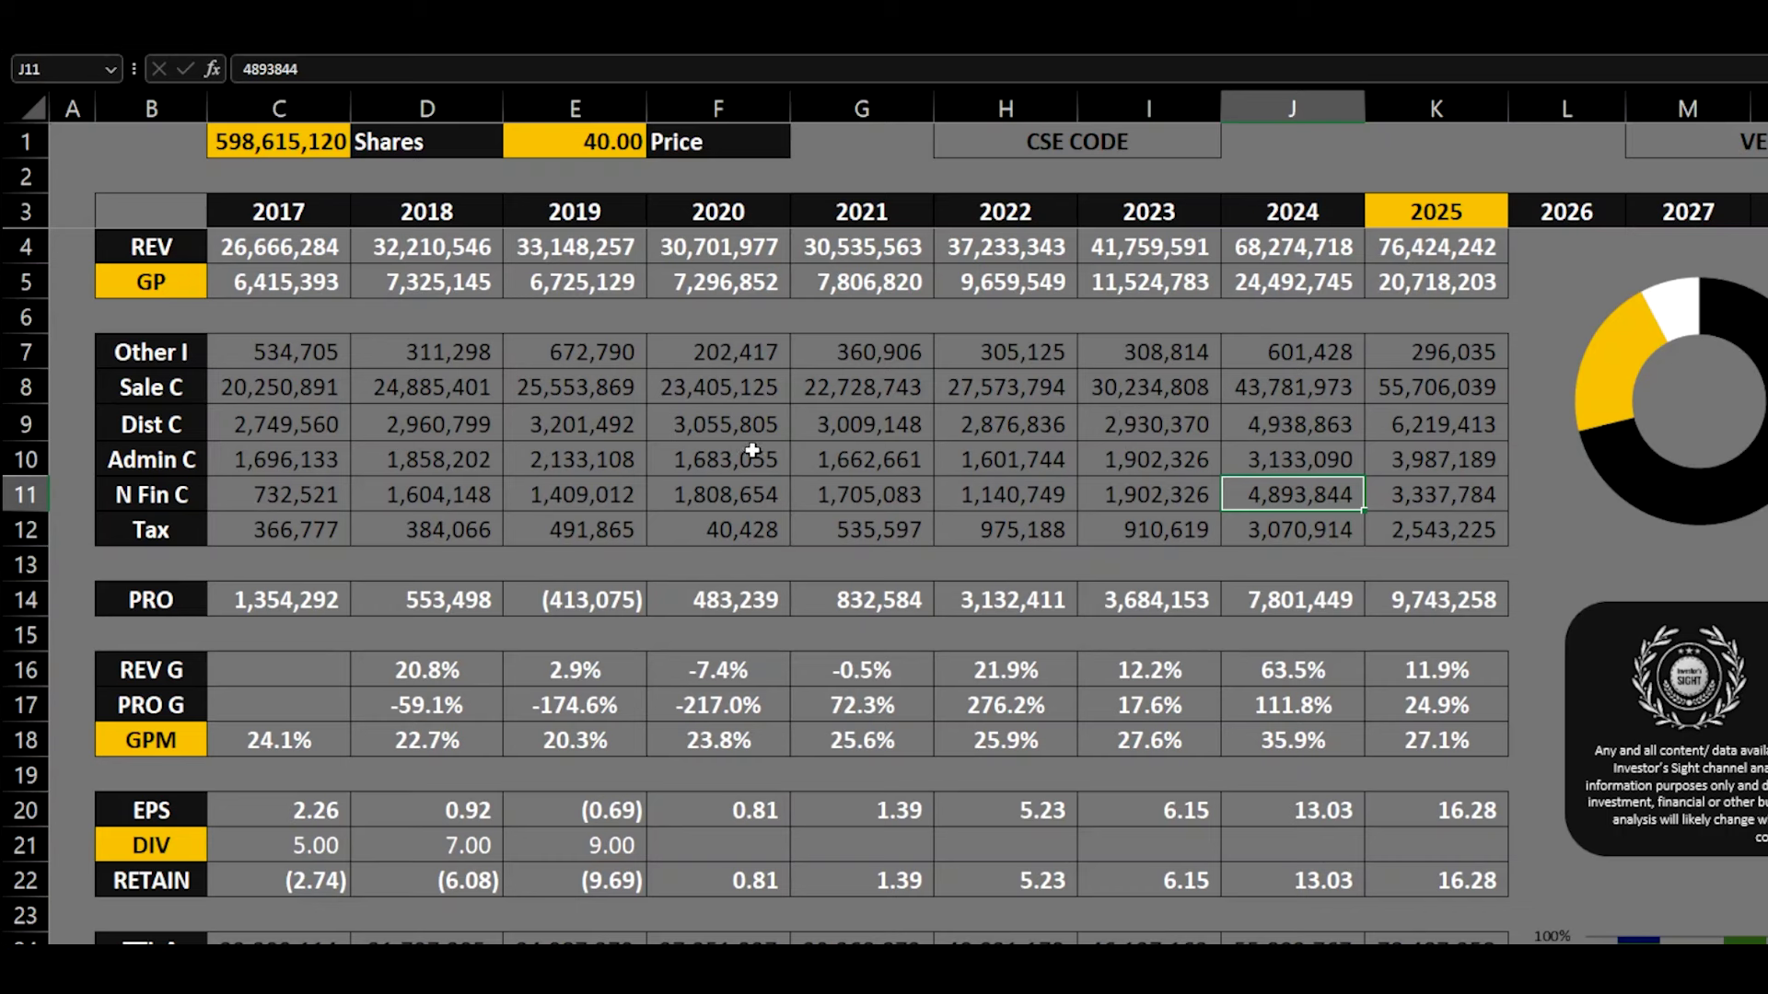
pyautogui.click(1436, 212)
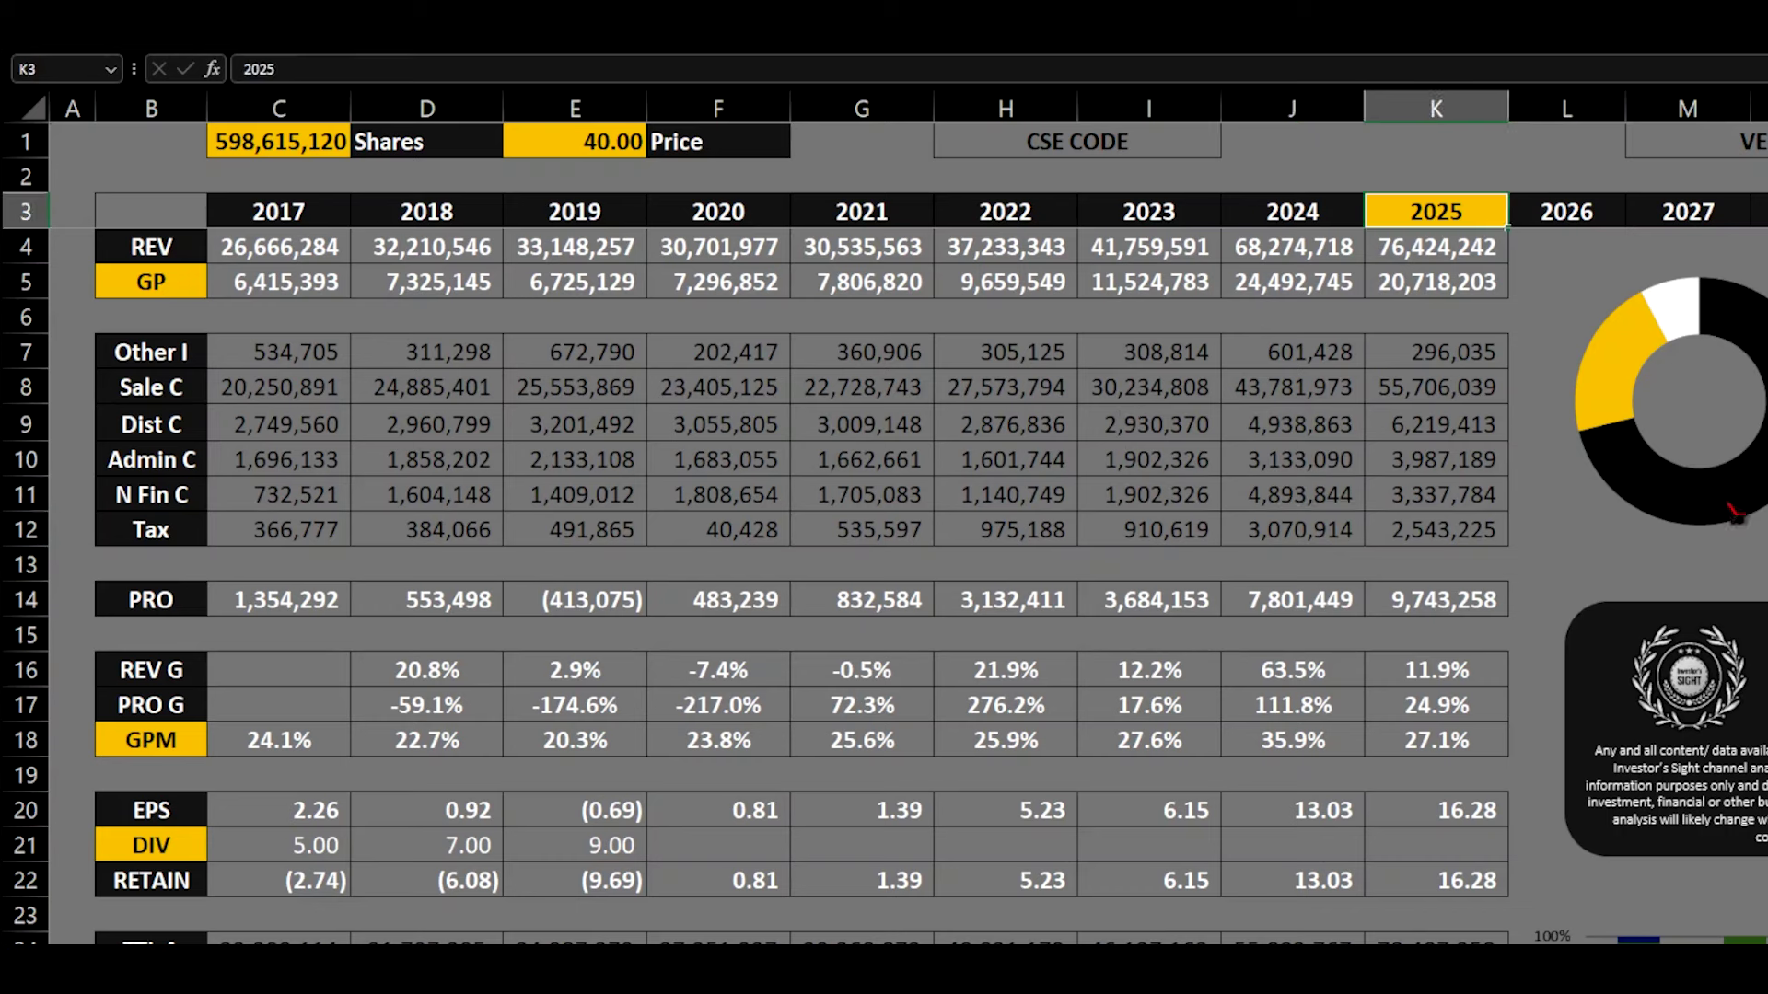
pyautogui.moveTo(258, 675); pyautogui.dragTo(1473, 876)
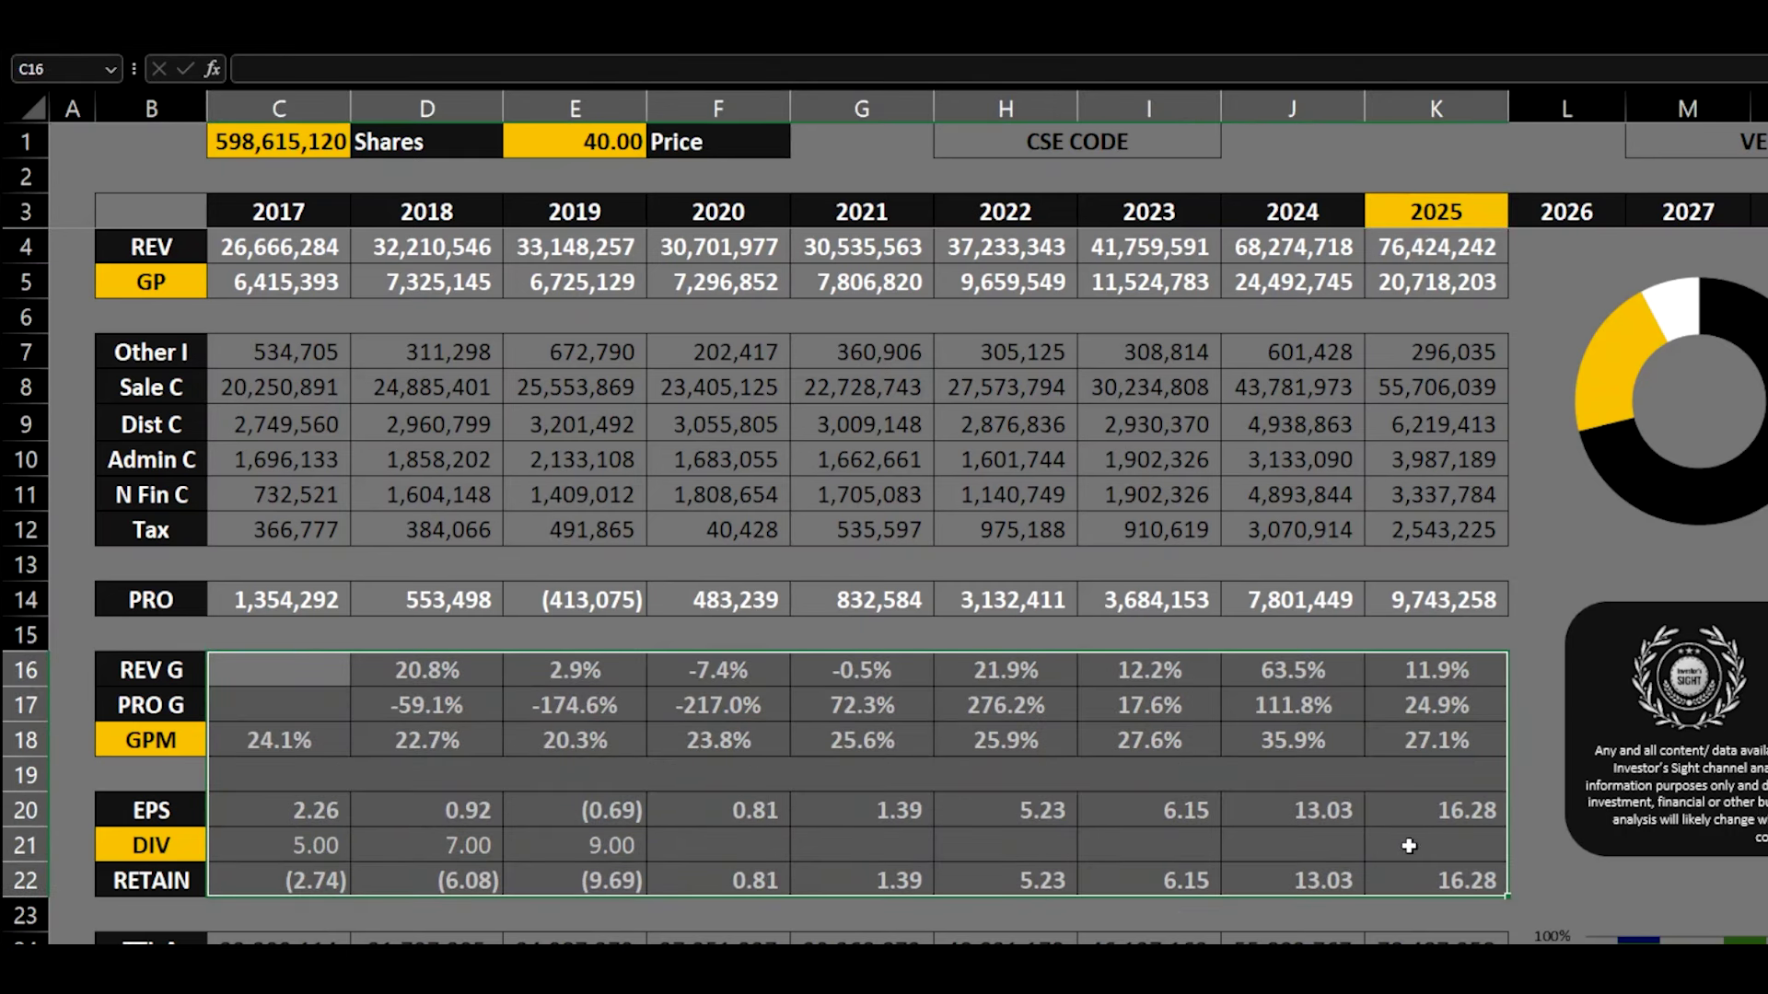
# Examine the gross profit row and the GPM row with its formula across 2017 to 2025.
pyautogui.click(146, 286)
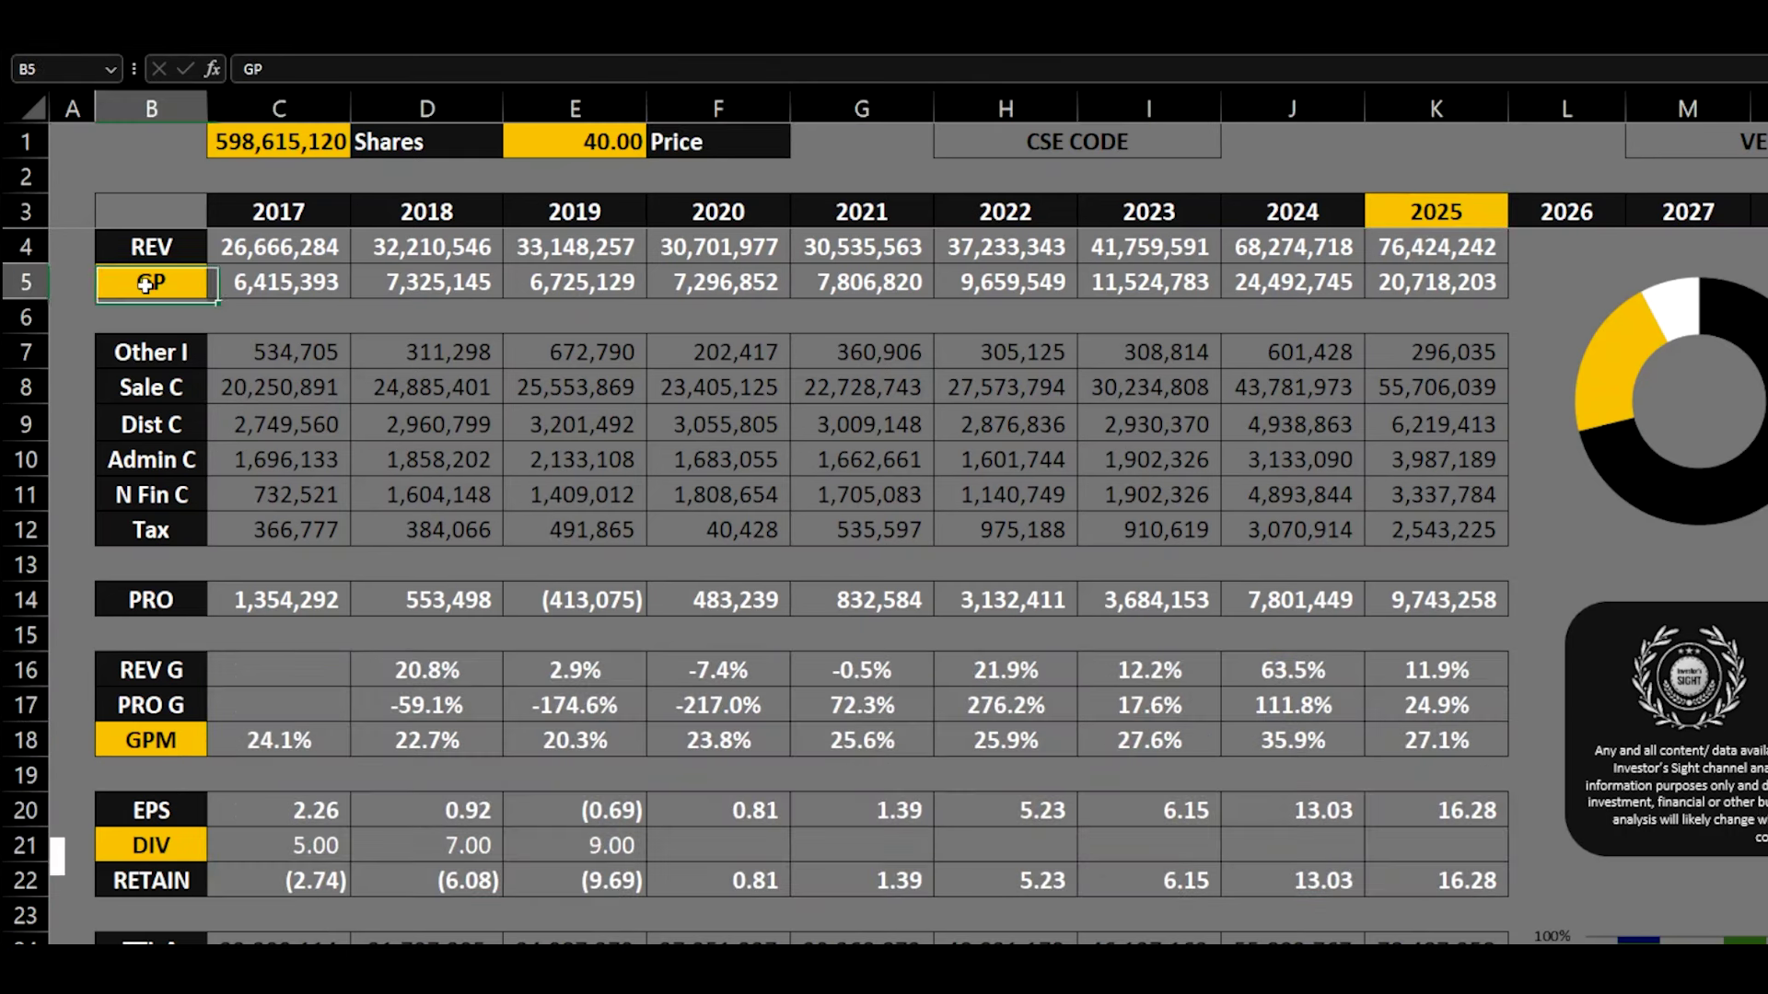
pyautogui.click(175, 742)
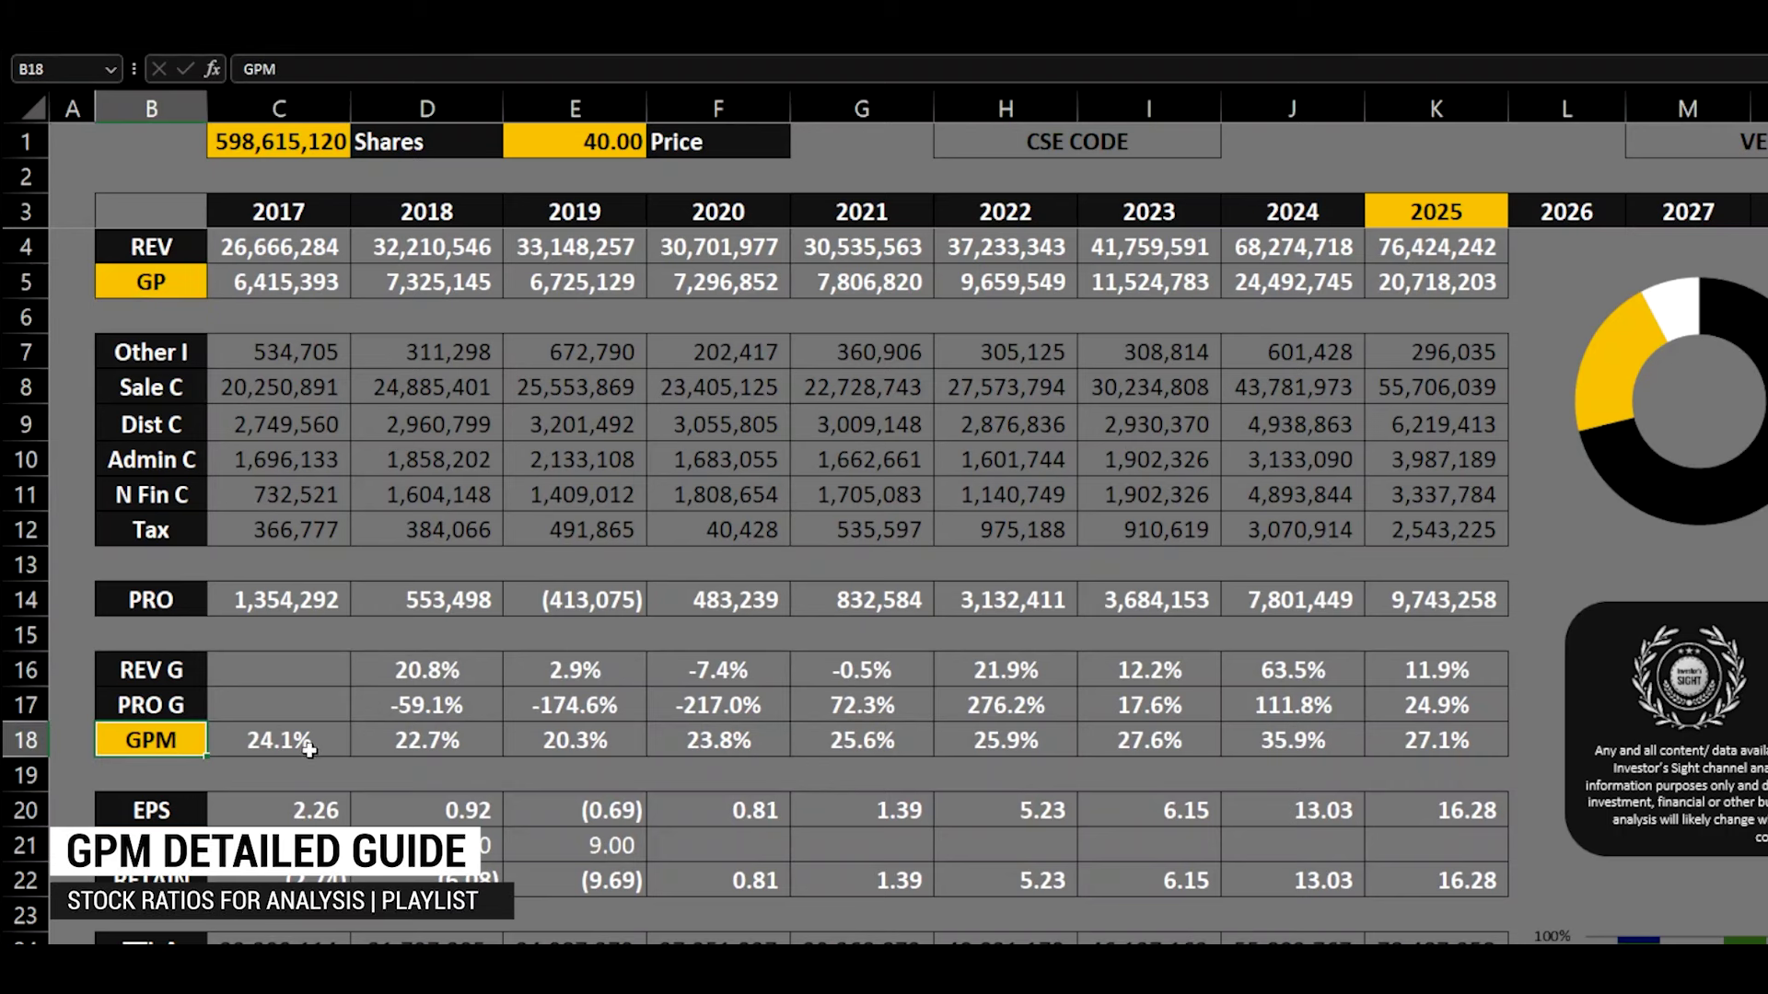
pyautogui.moveTo(265, 282); pyautogui.dragTo(1359, 278)
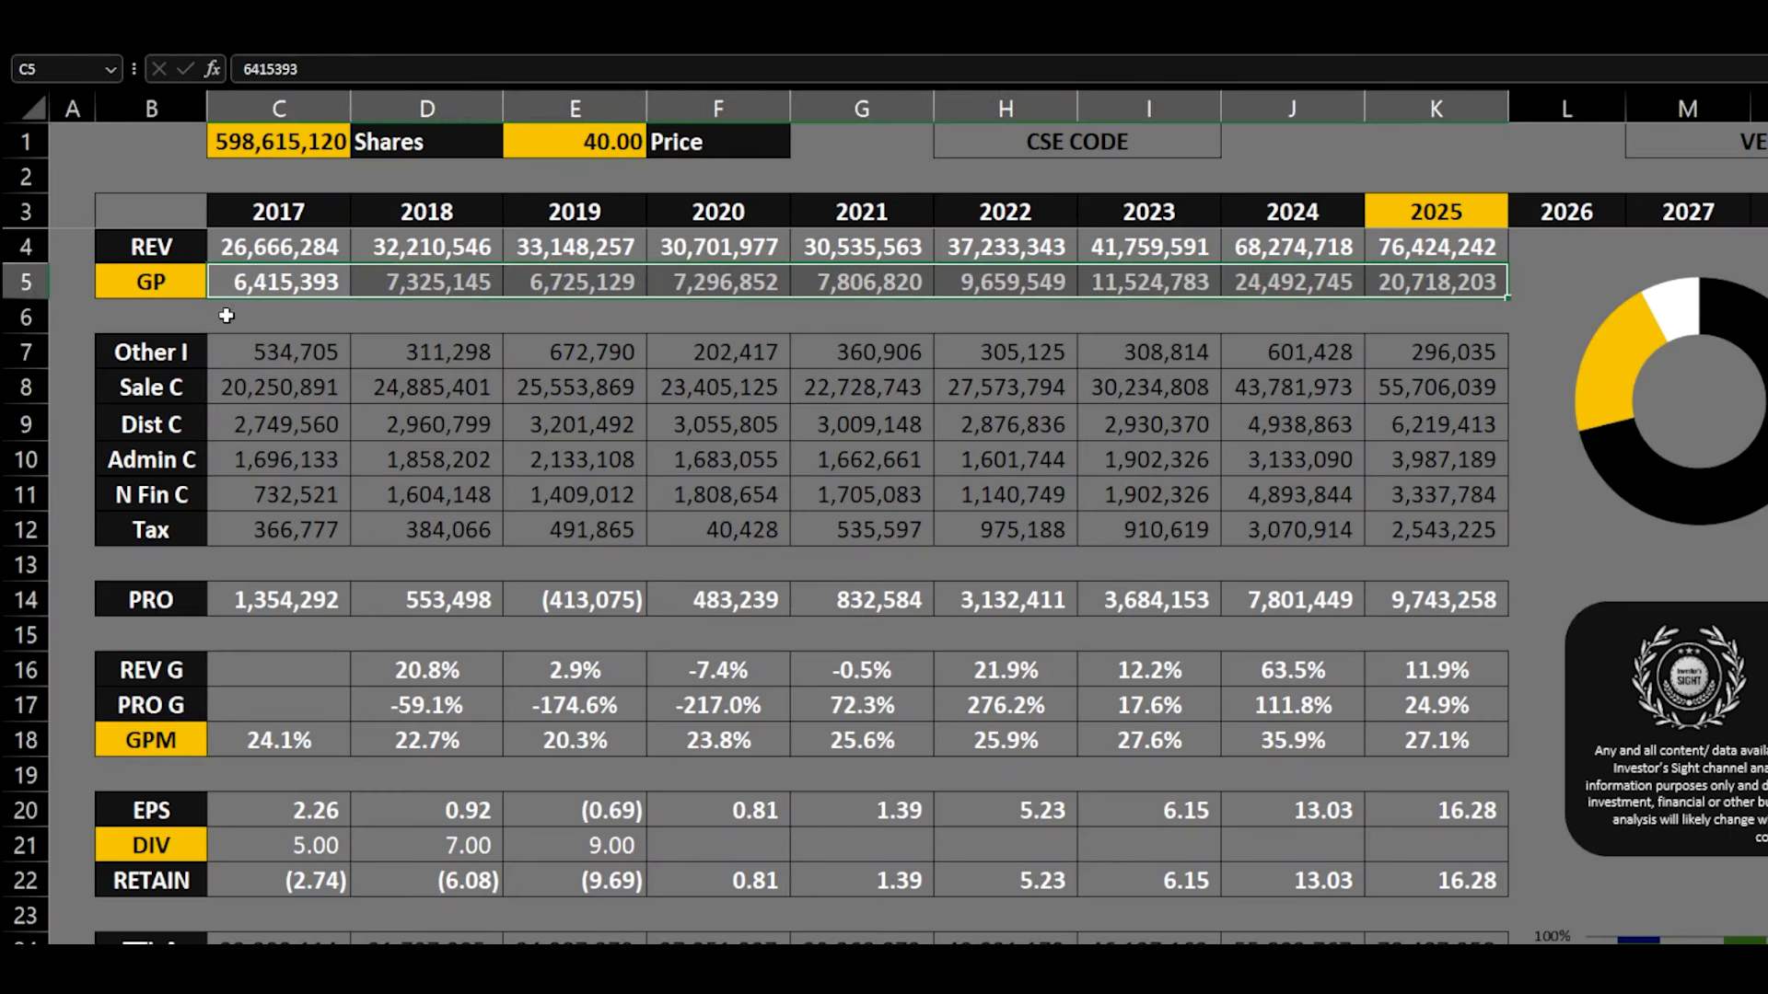
pyautogui.click(152, 287)
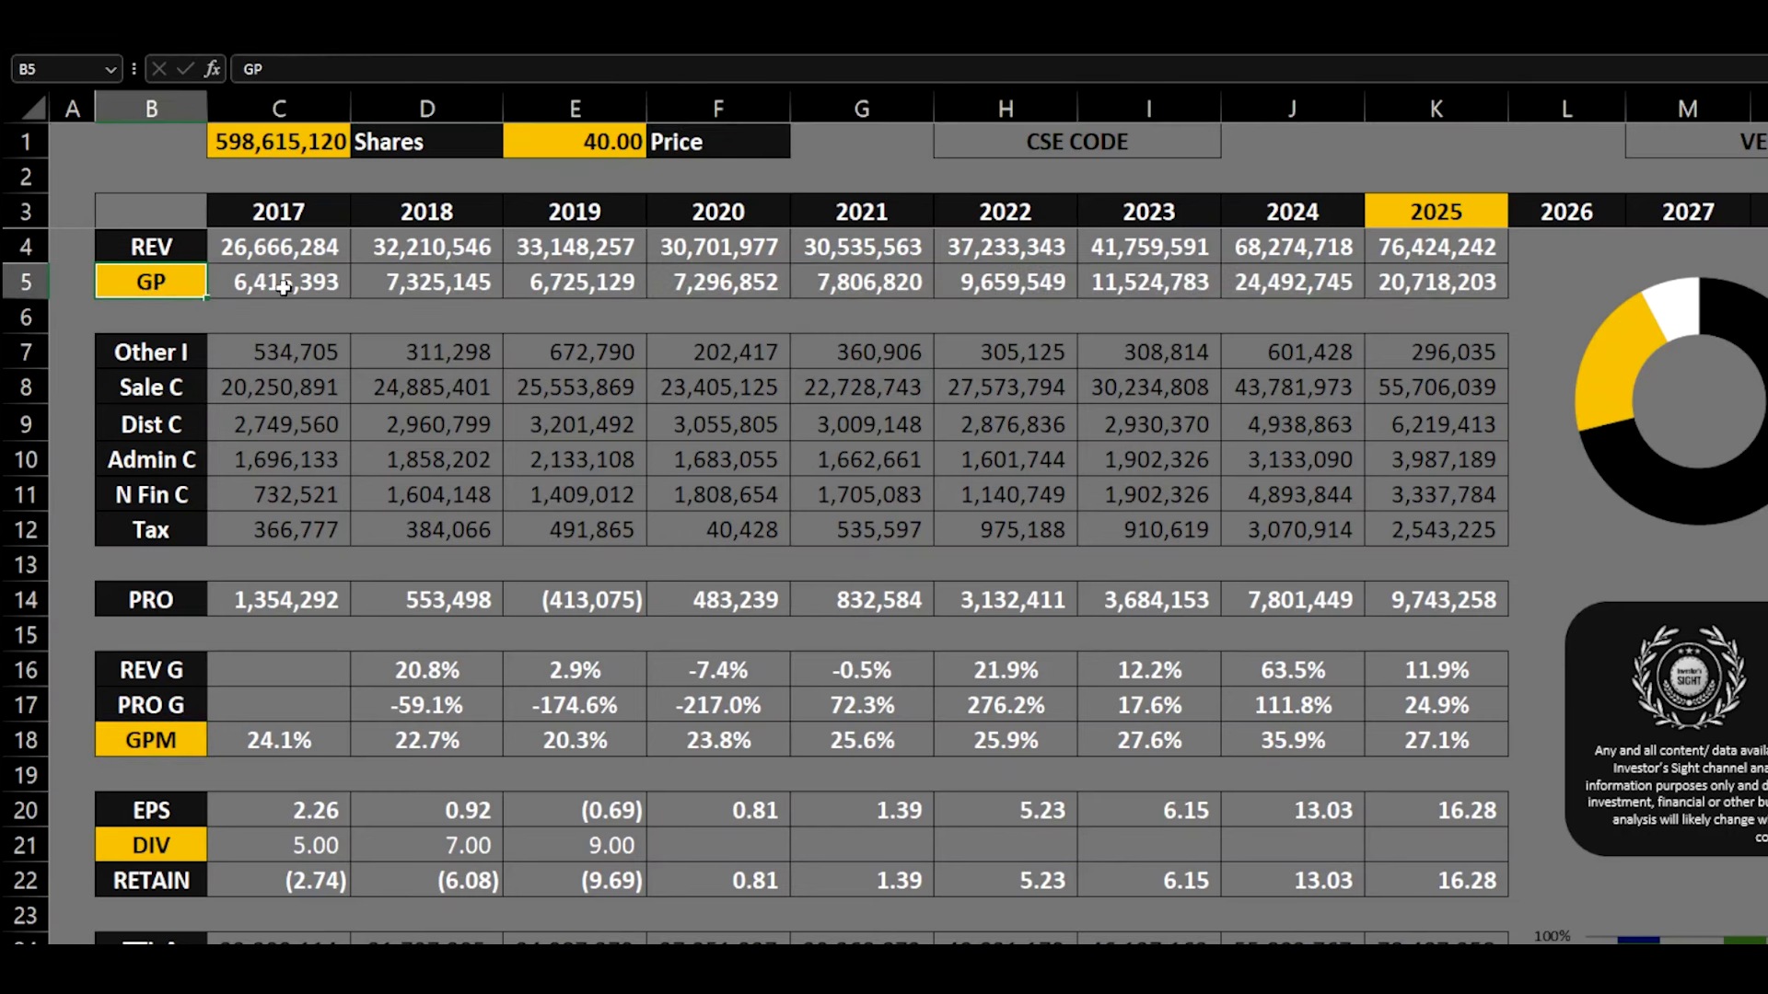
pyautogui.moveTo(284, 286); pyautogui.dragTo(1418, 286)
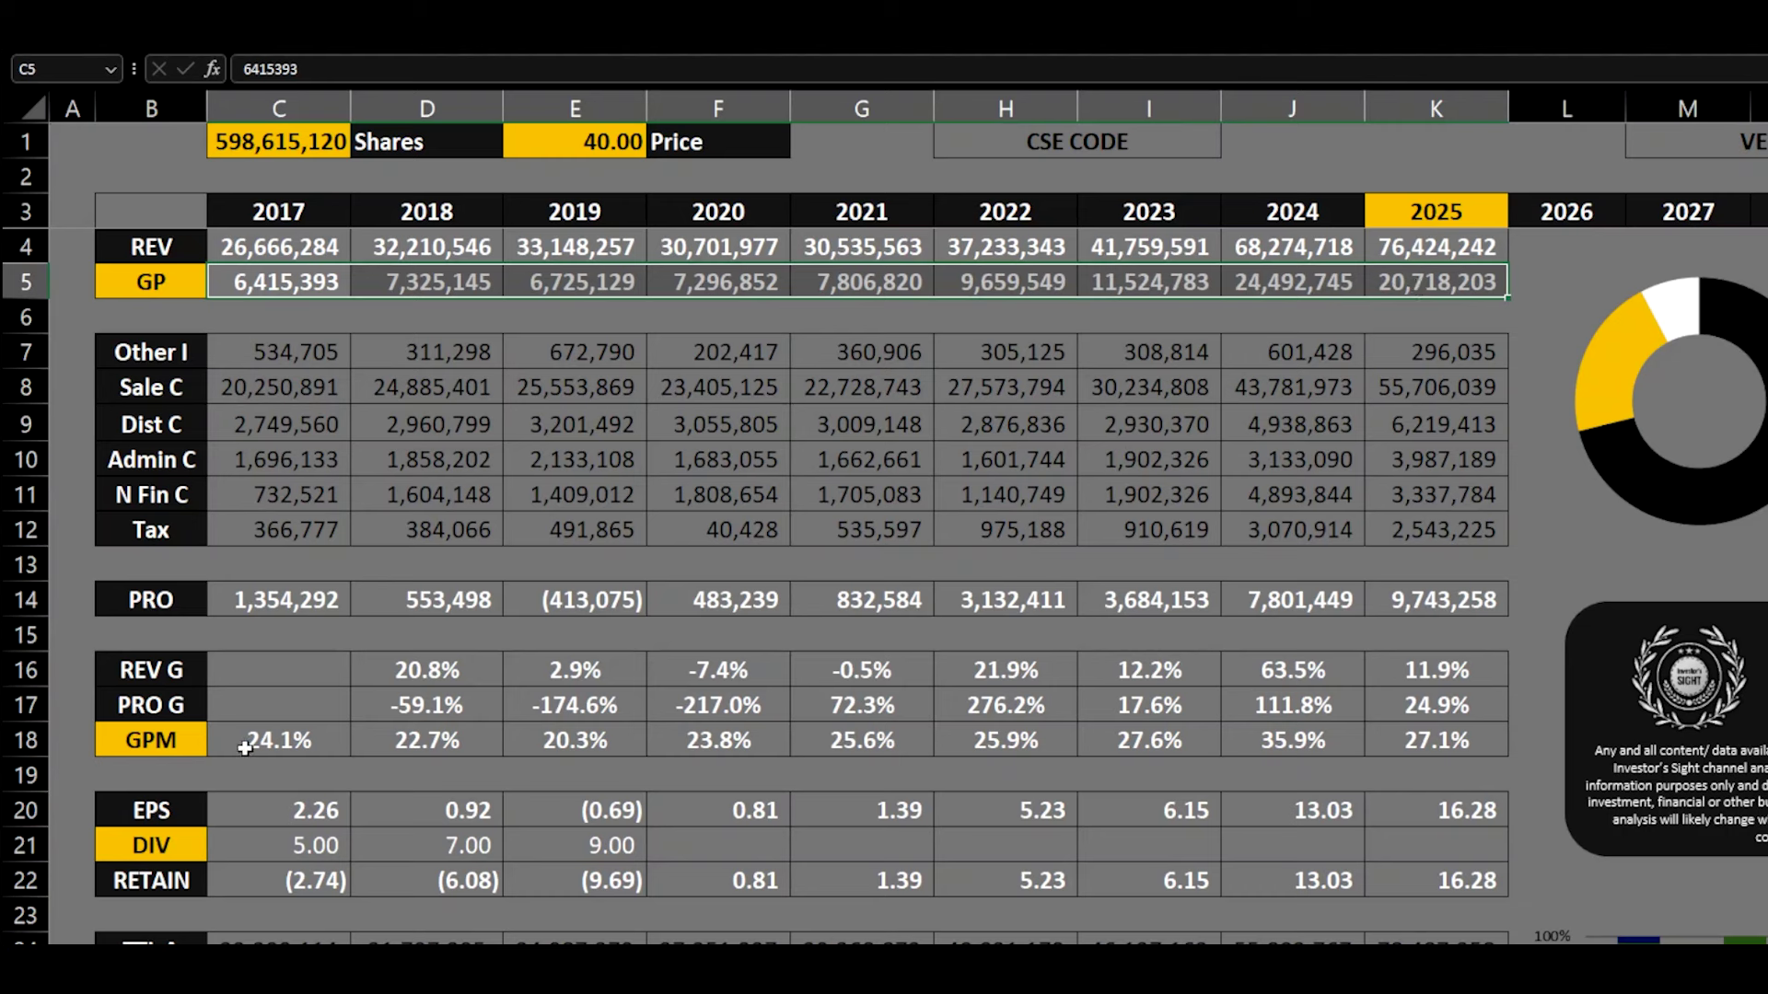
pyautogui.moveTo(242, 748); pyautogui.dragTo(1443, 747)
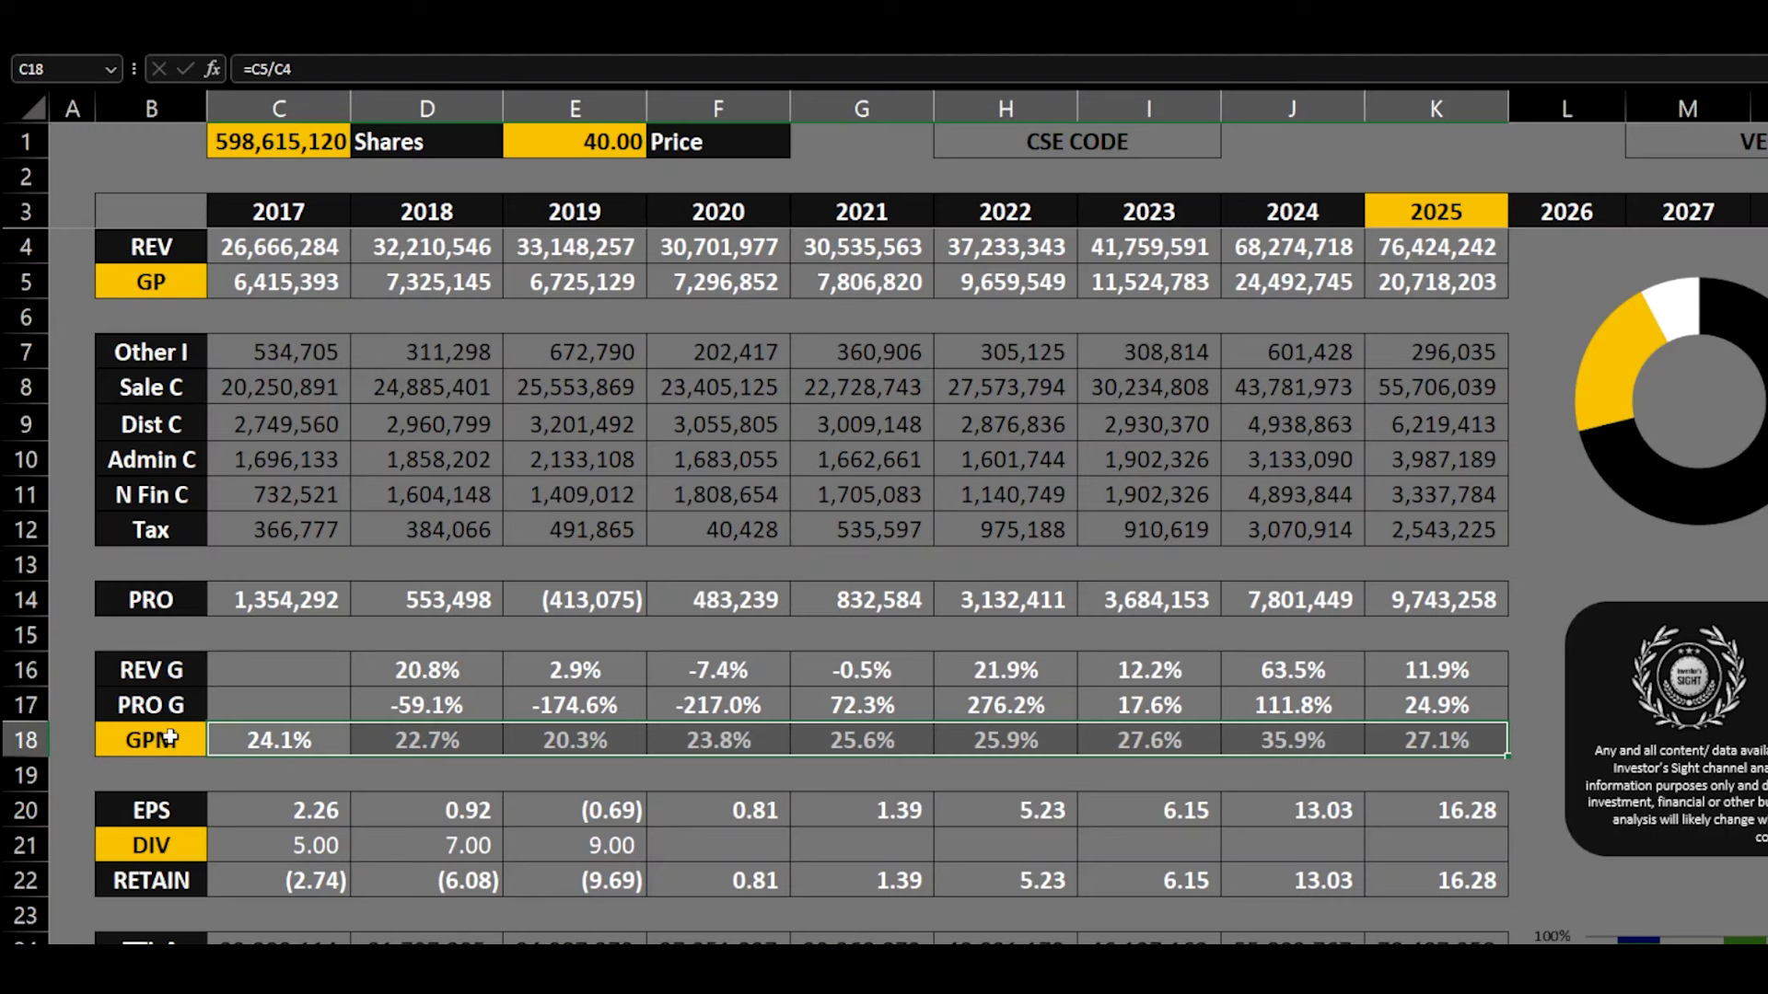
# Examine the dividend row DIV in C21:K21 across all years.
pyautogui.click(290, 845)
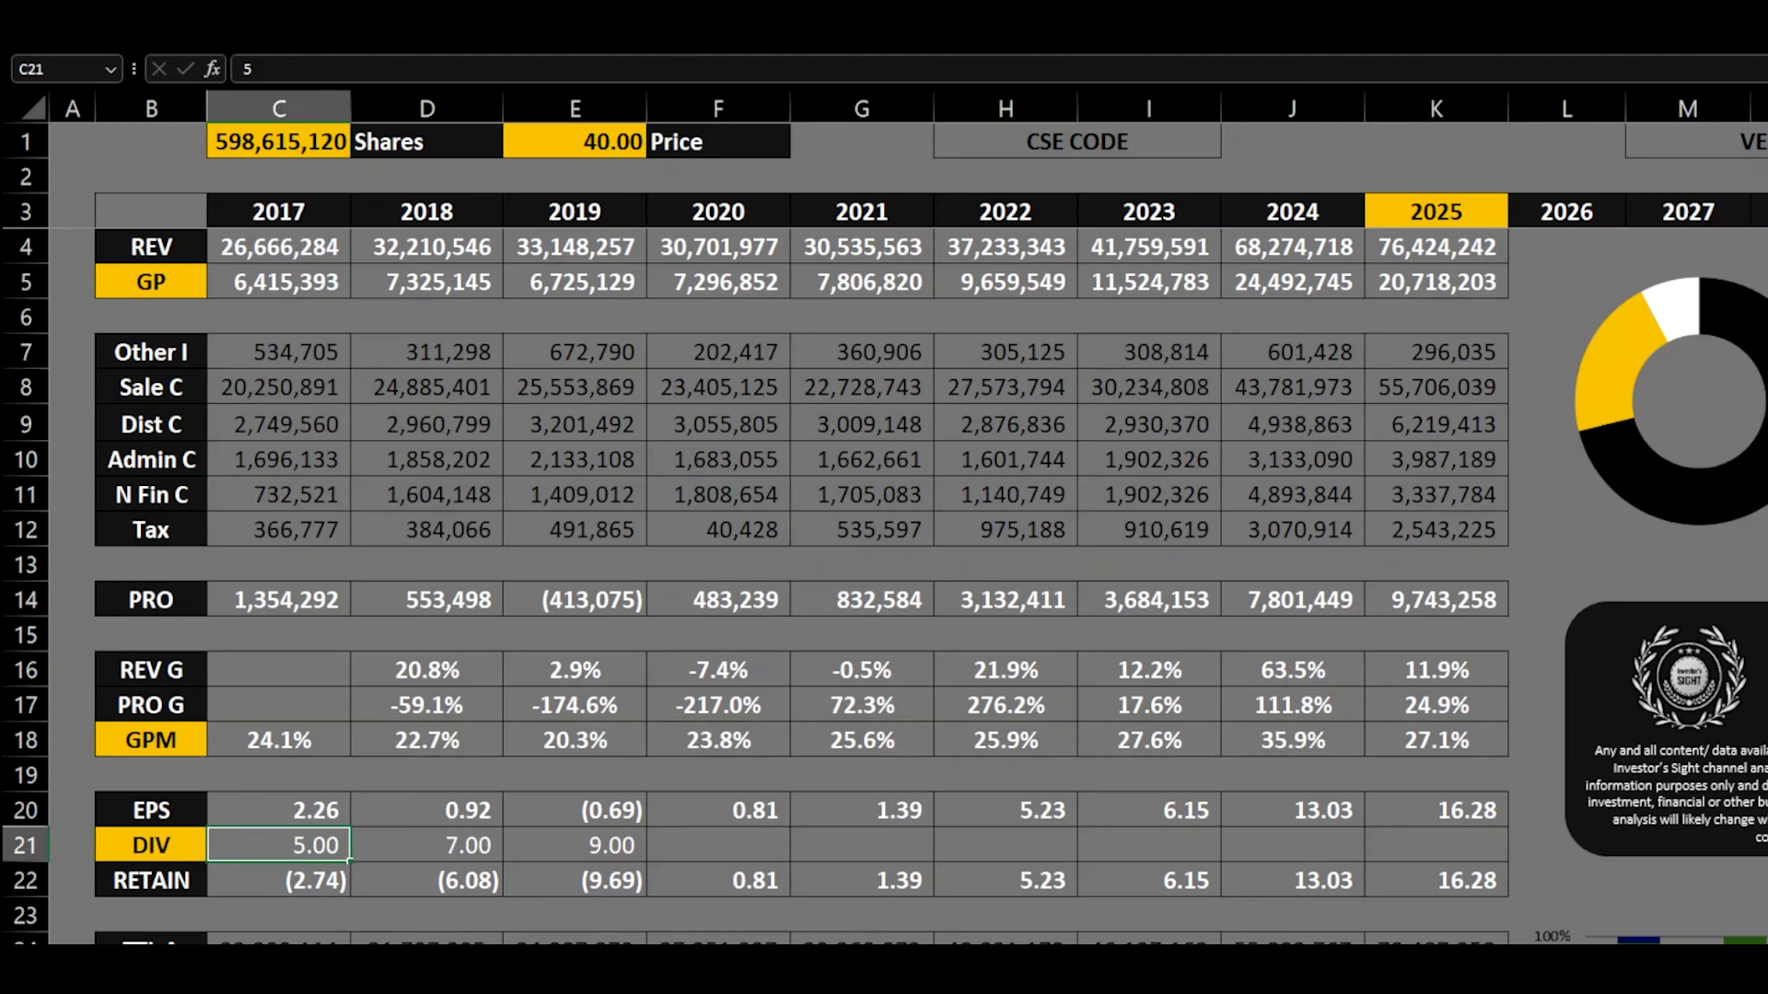
pyautogui.moveTo(276, 845); pyautogui.dragTo(1392, 853)
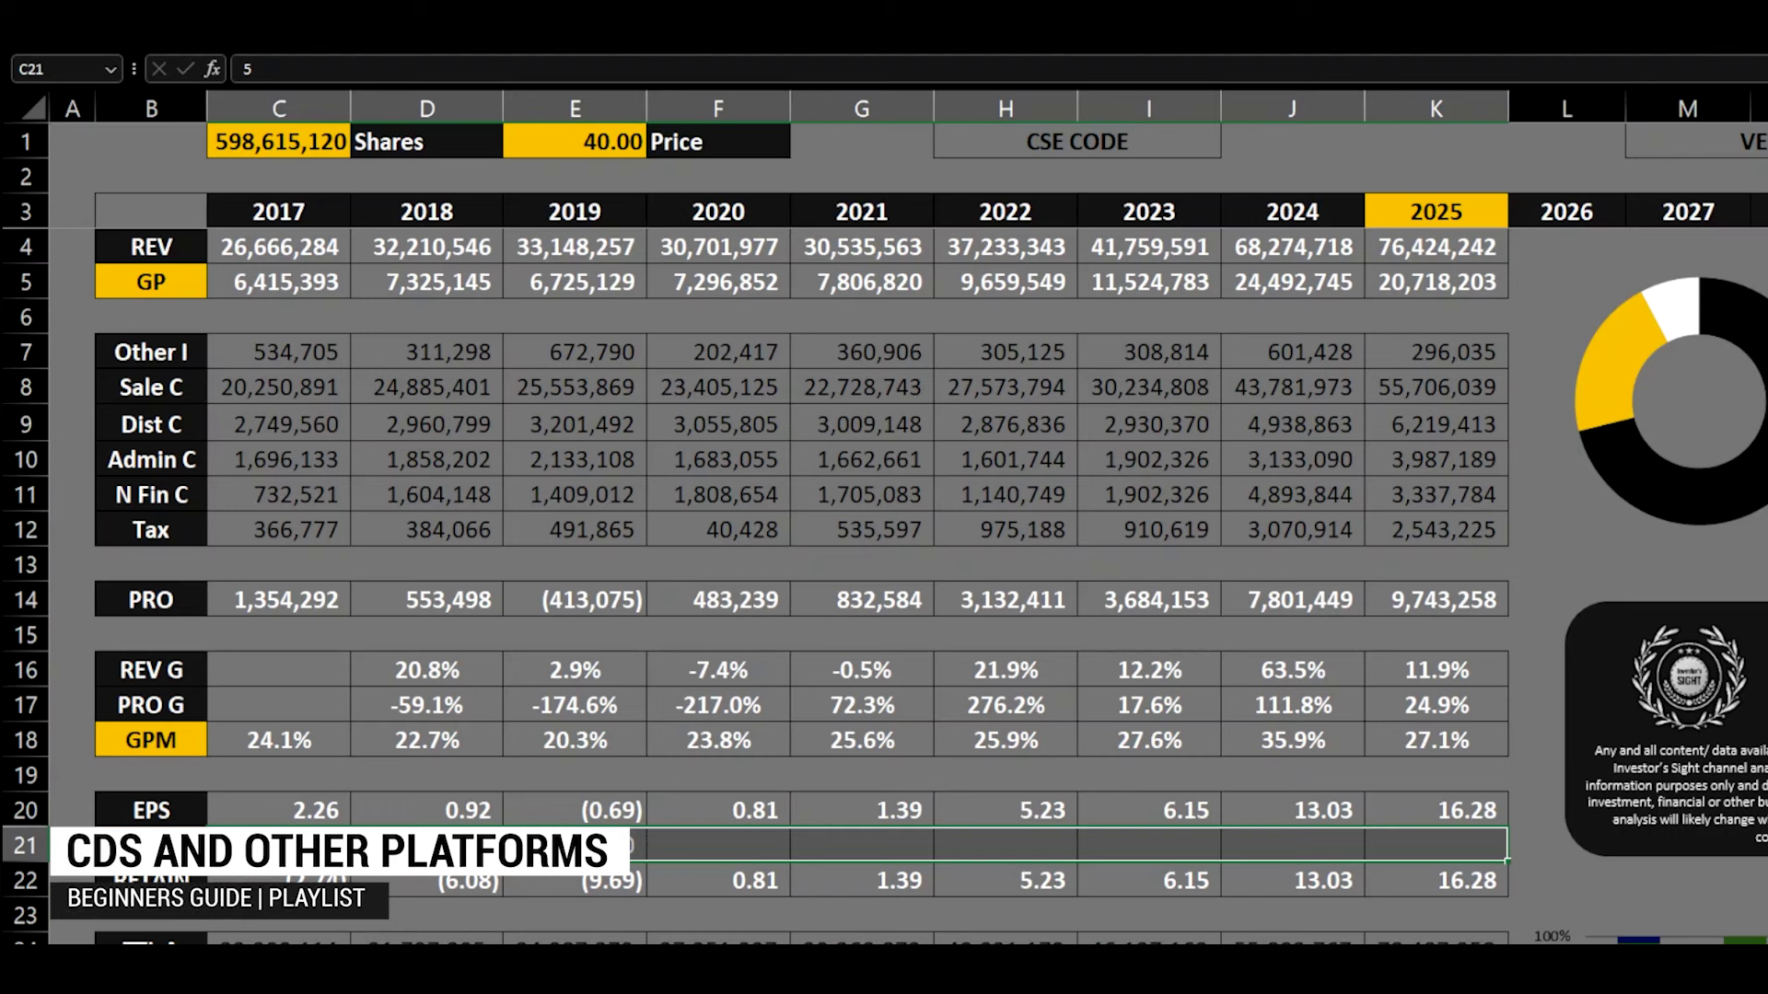
pyautogui.moveTo(264, 843); pyautogui.dragTo(1409, 844)
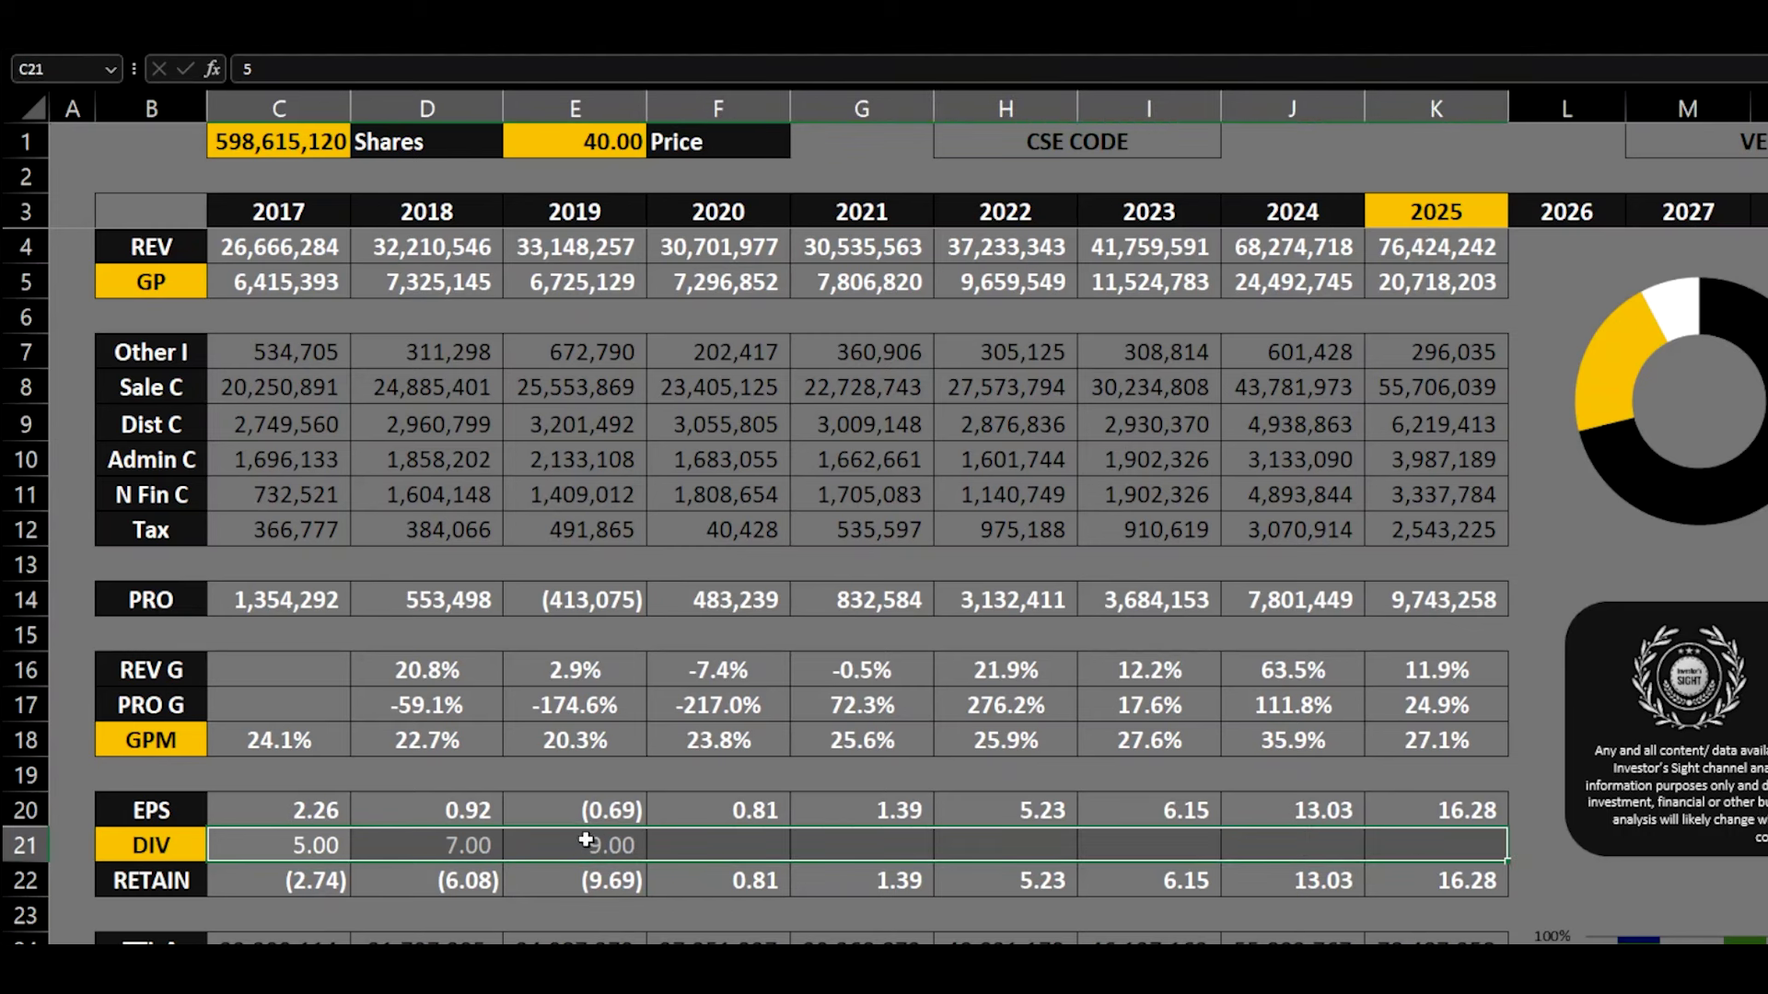
pyautogui.click(1291, 914)
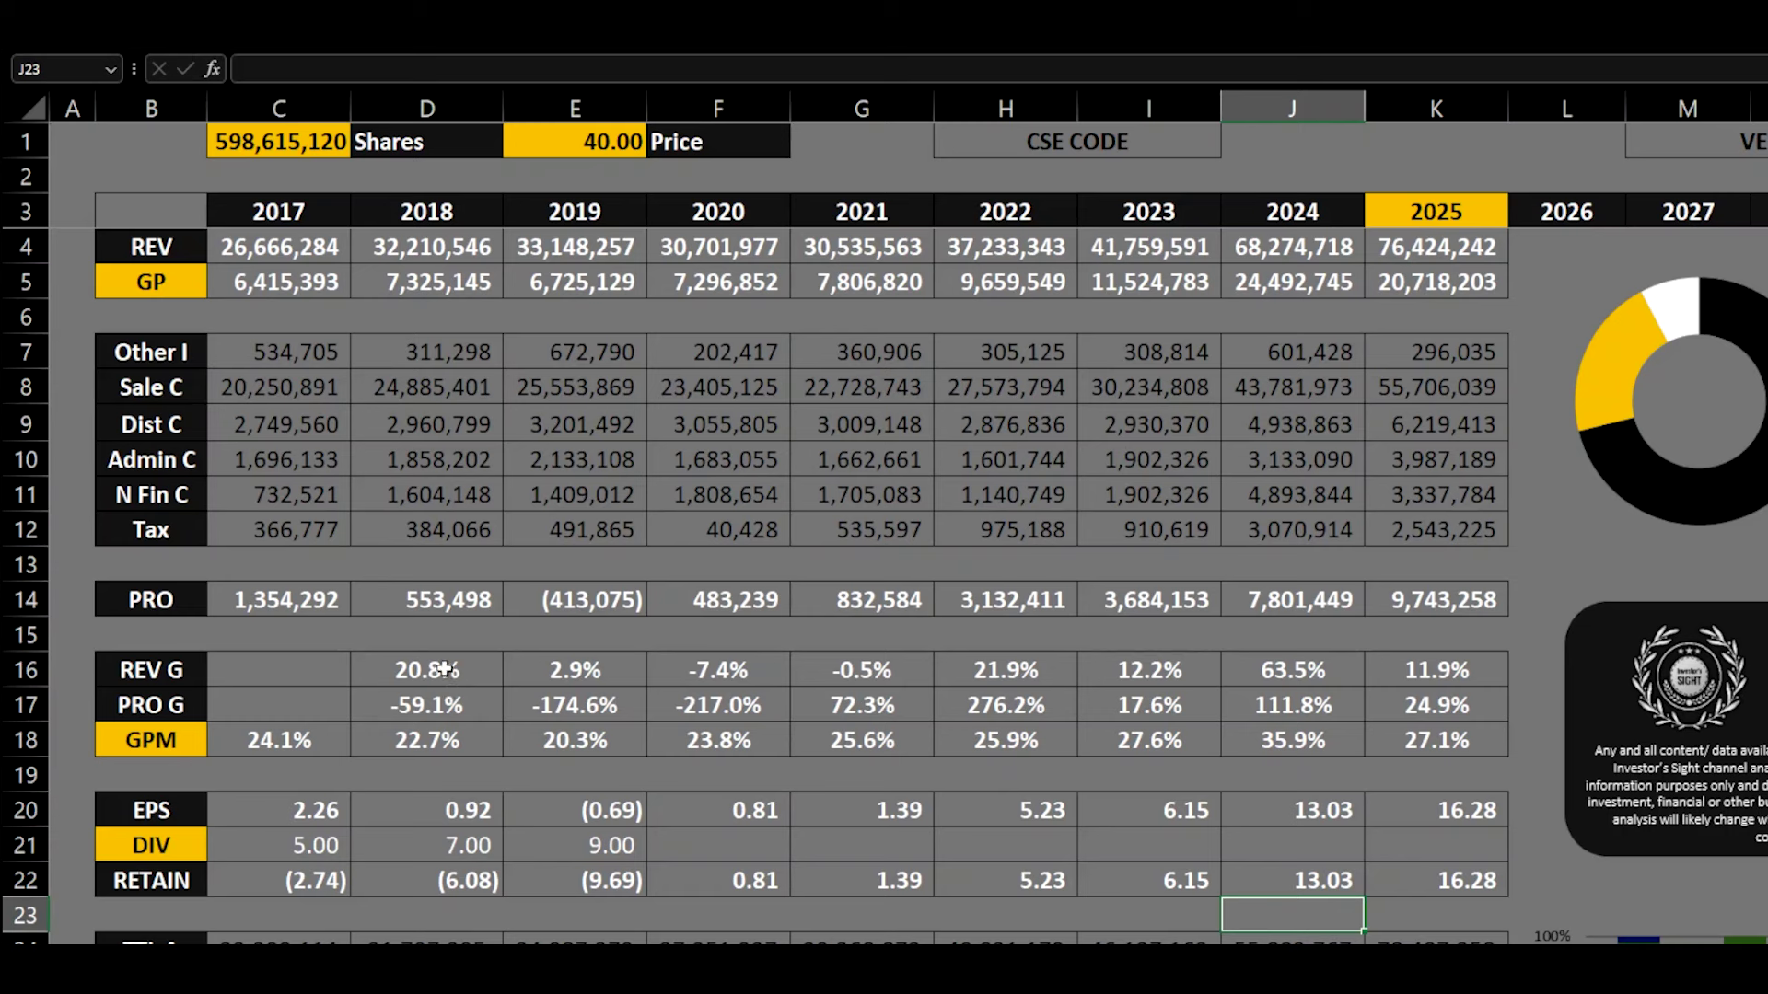
# Review the growth, GPM and RETAIN rows, and compare the 2022 to 2025 income figures with the revenue and profit doughnut chart.
pyautogui.moveTo(444, 670); pyautogui.dragTo(1441, 706)
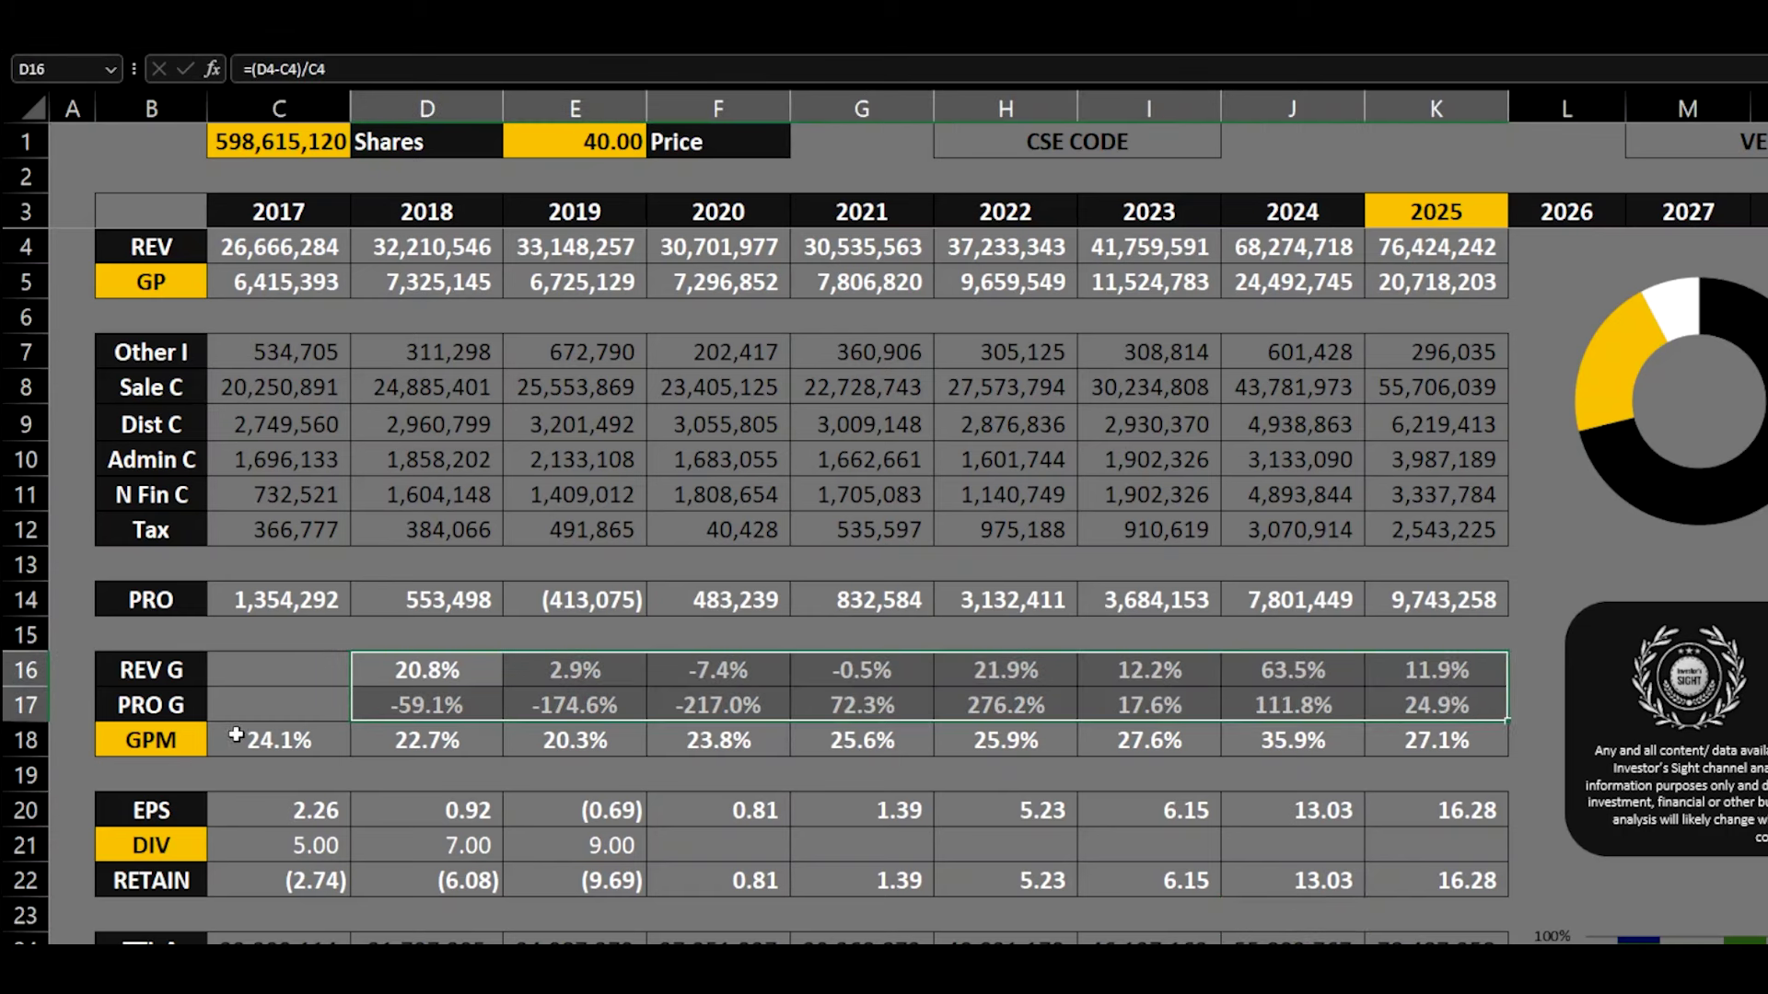
pyautogui.moveTo(228, 742); pyautogui.dragTo(1415, 727)
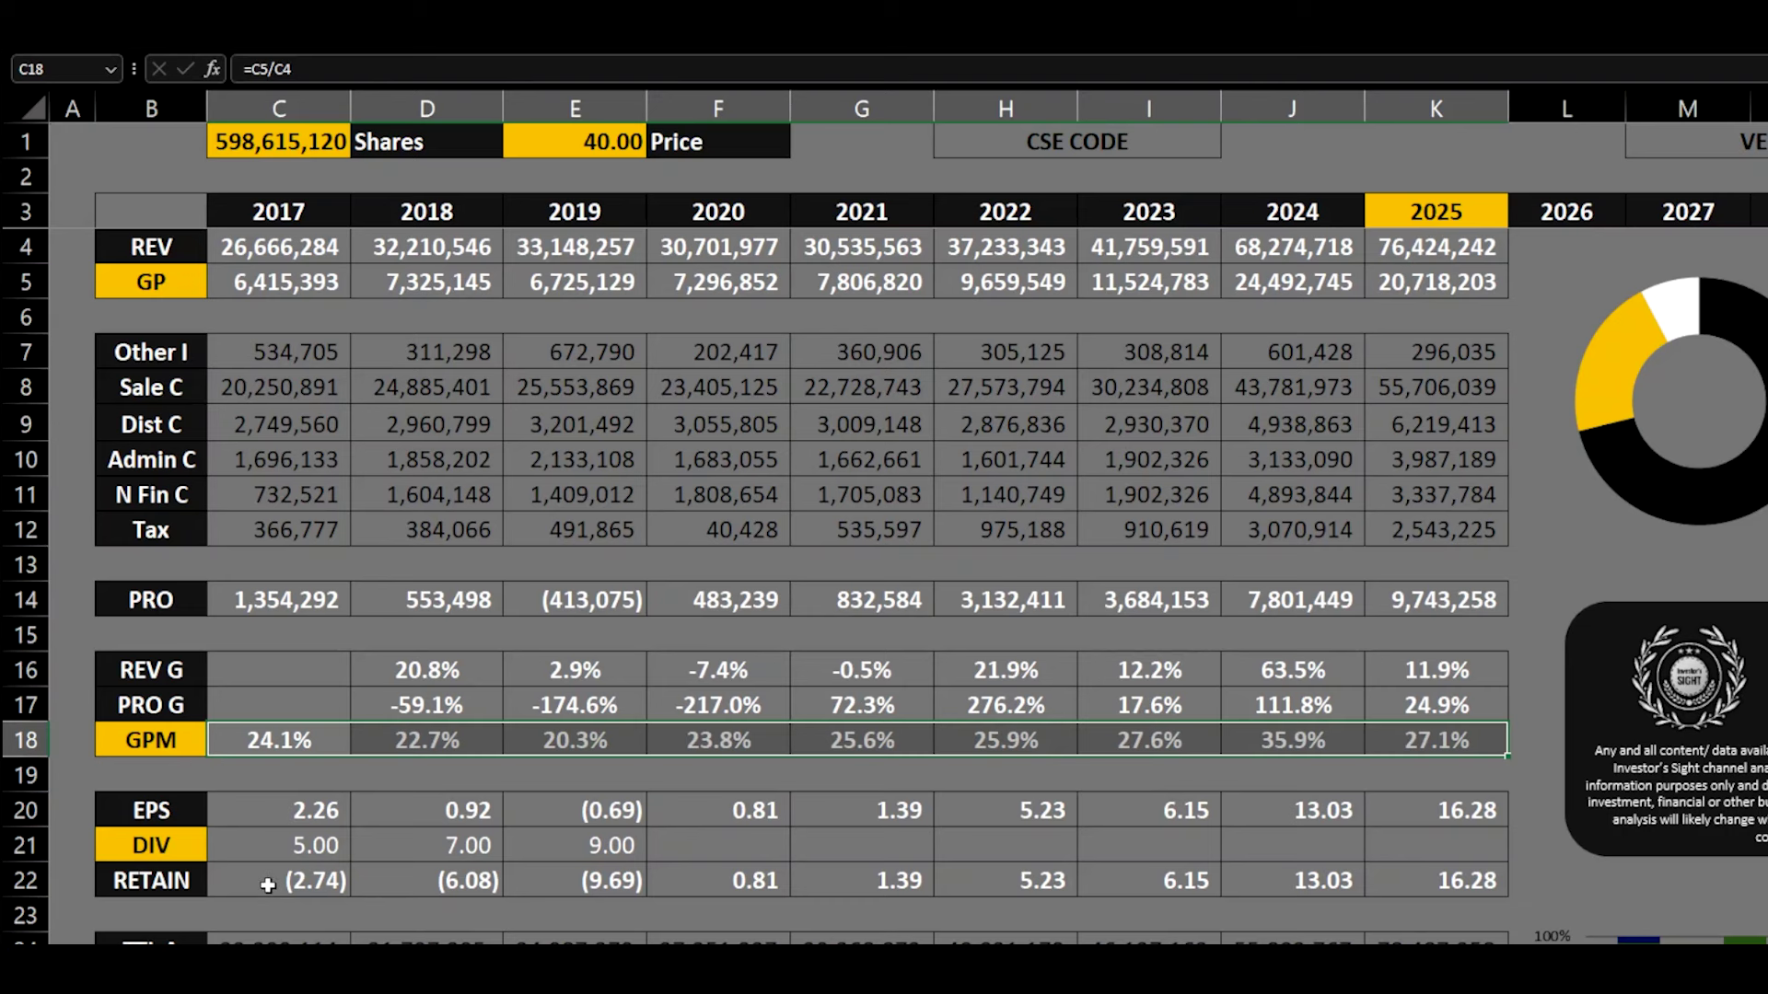
pyautogui.moveTo(269, 886); pyautogui.dragTo(1393, 881)
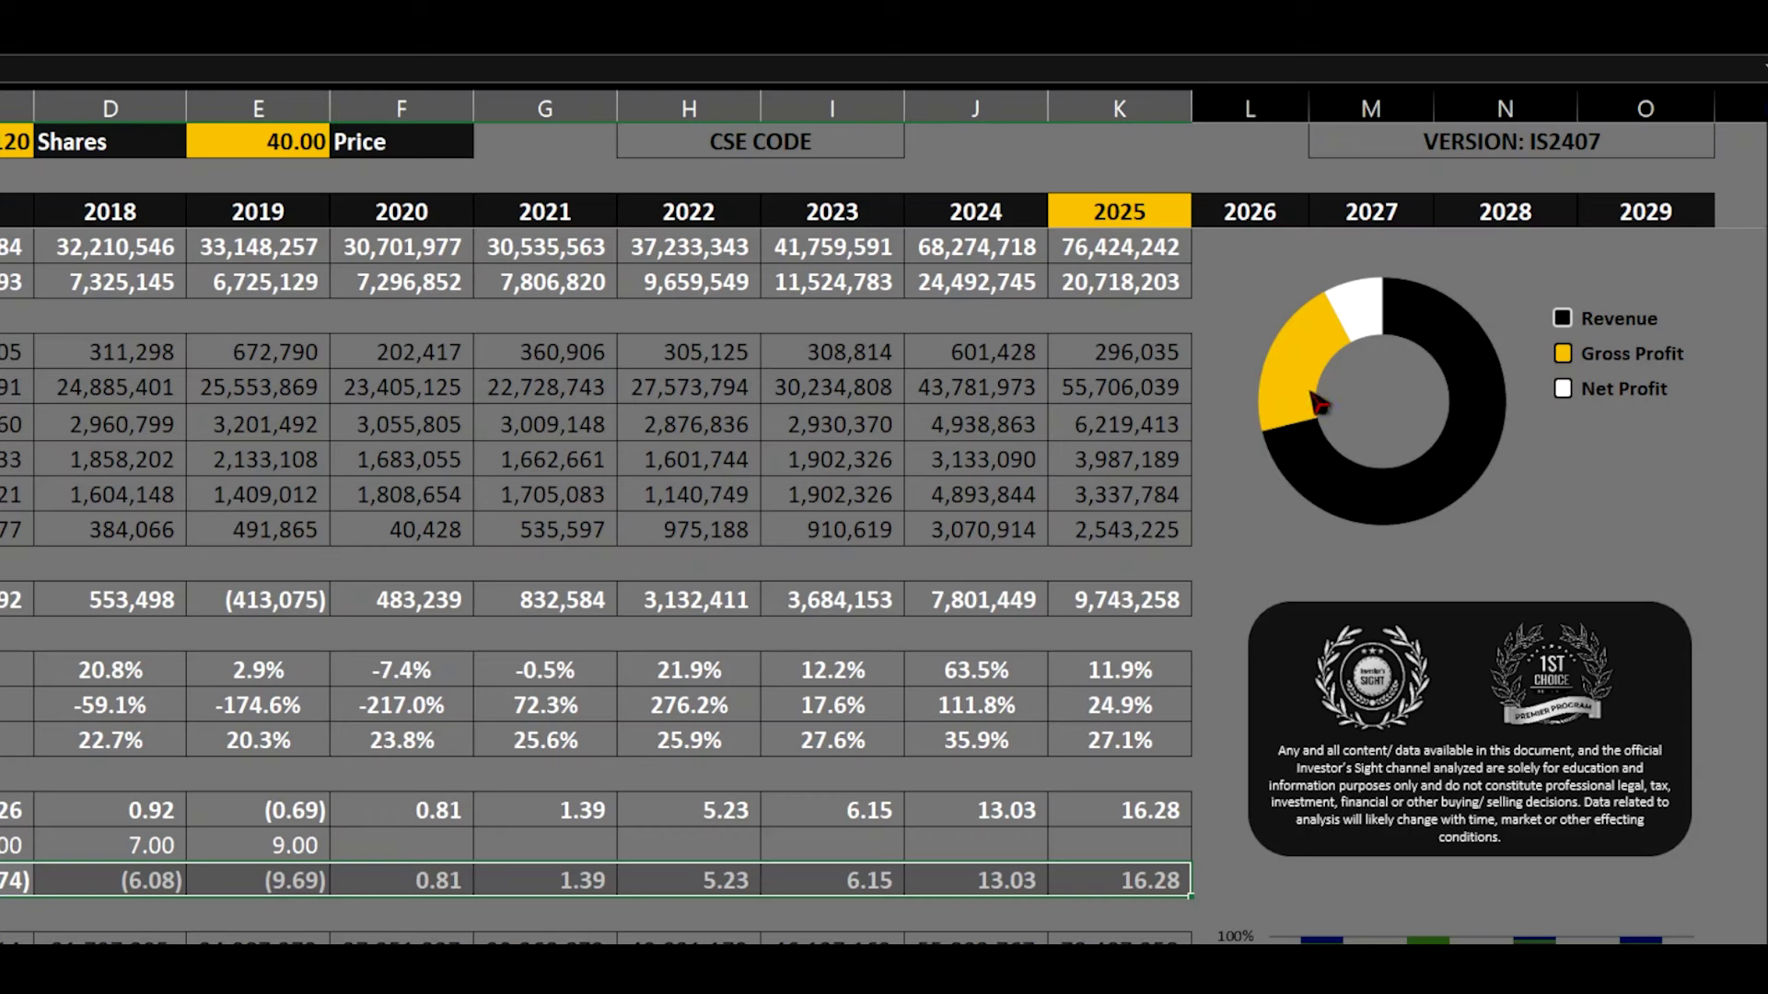
pyautogui.moveTo(672, 247); pyautogui.dragTo(1152, 595)
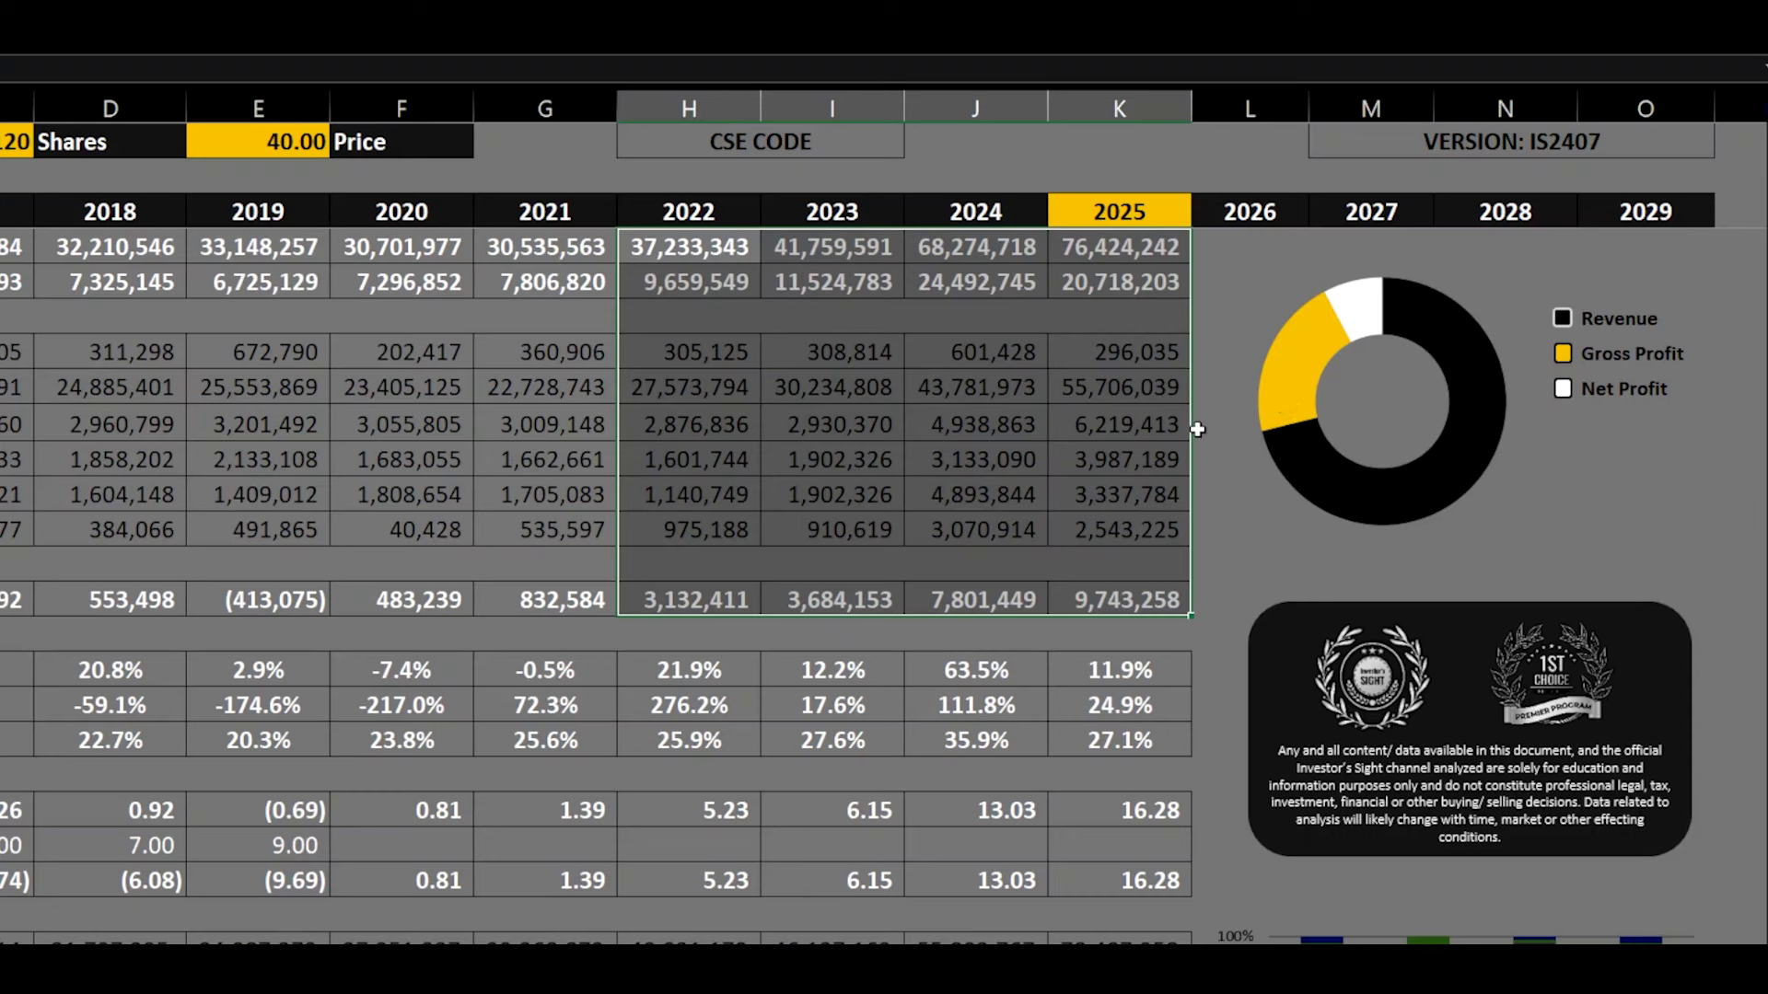
pyautogui.click(1144, 418)
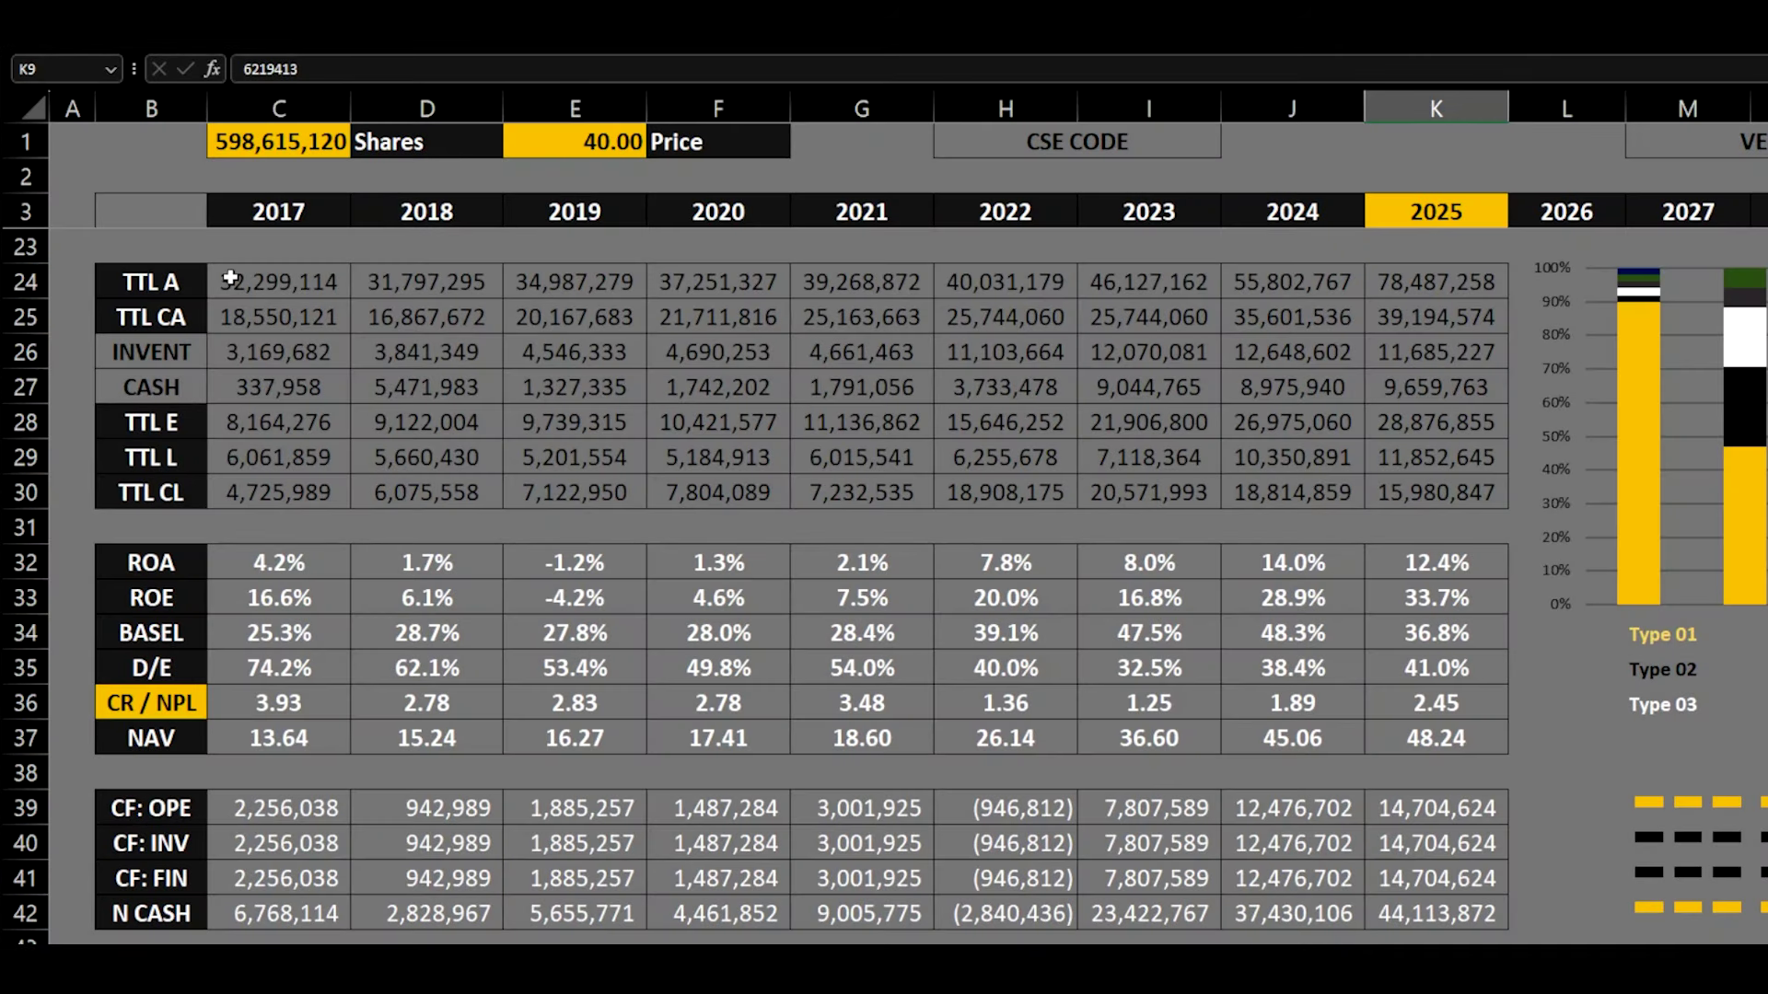
# Review the balance sheet rows and the ratio block, focusing on the CR / NPL and TTL E rows.
pyautogui.moveTo(234, 278); pyautogui.dragTo(1479, 489)
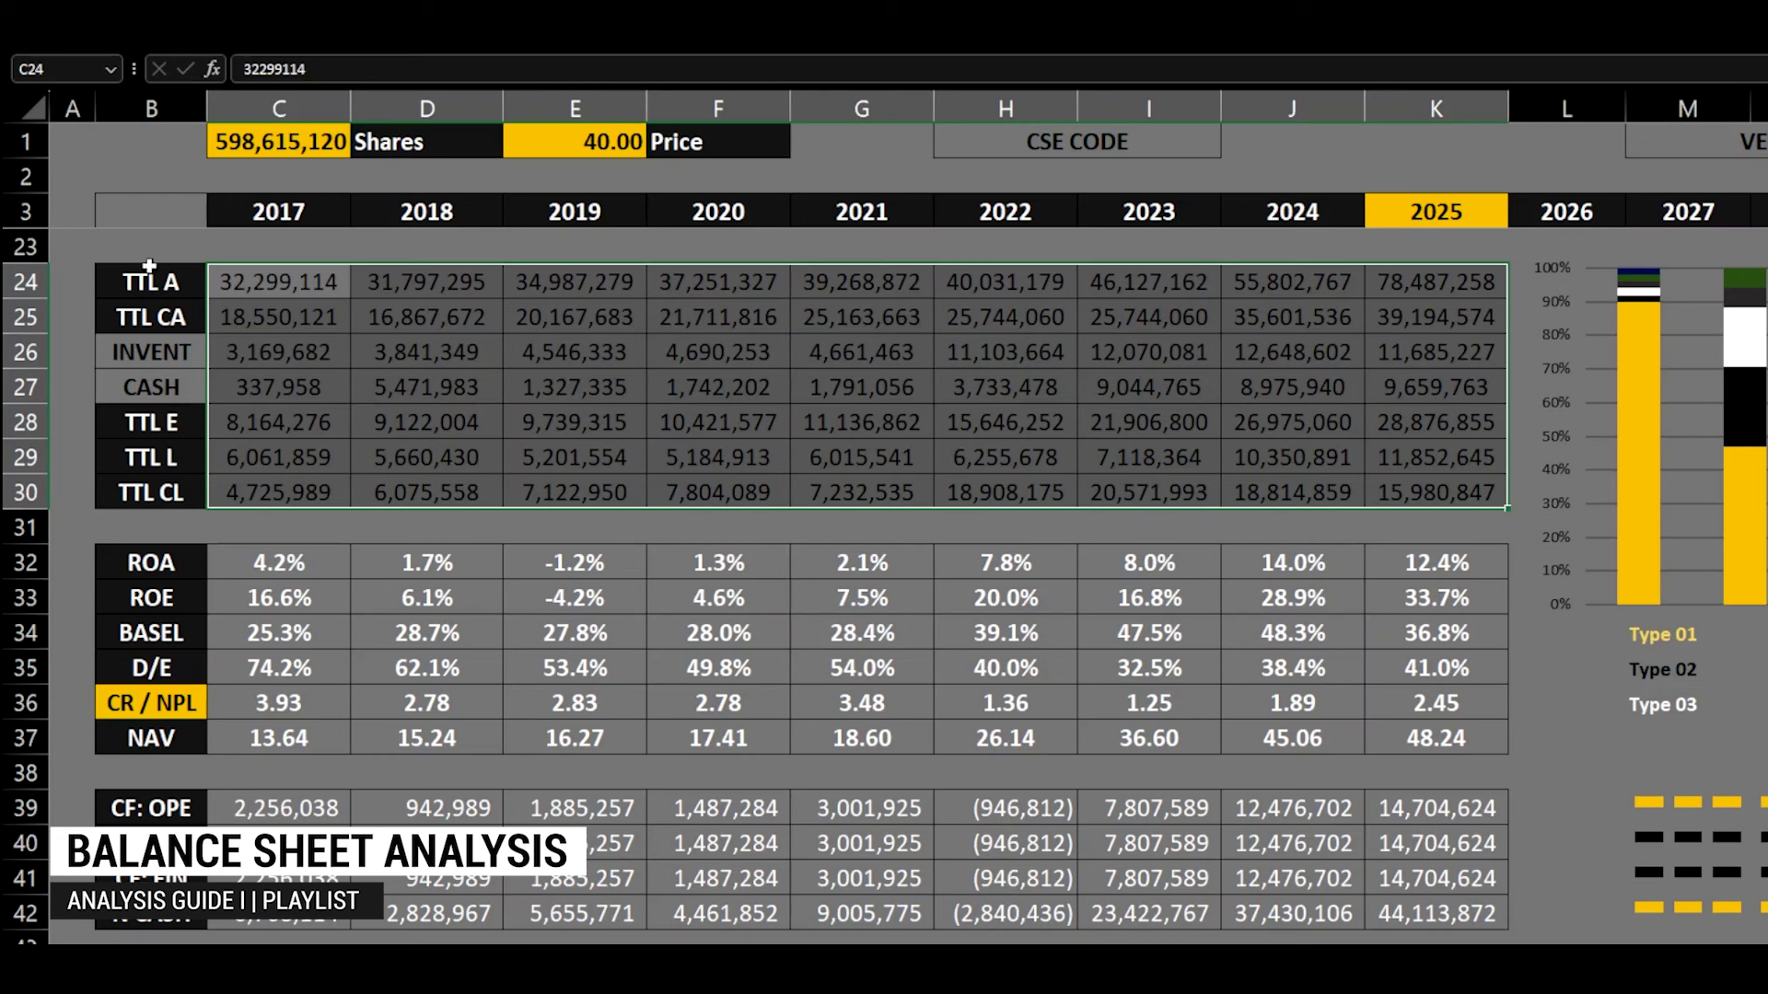
pyautogui.moveTo(270, 566); pyautogui.dragTo(1473, 728)
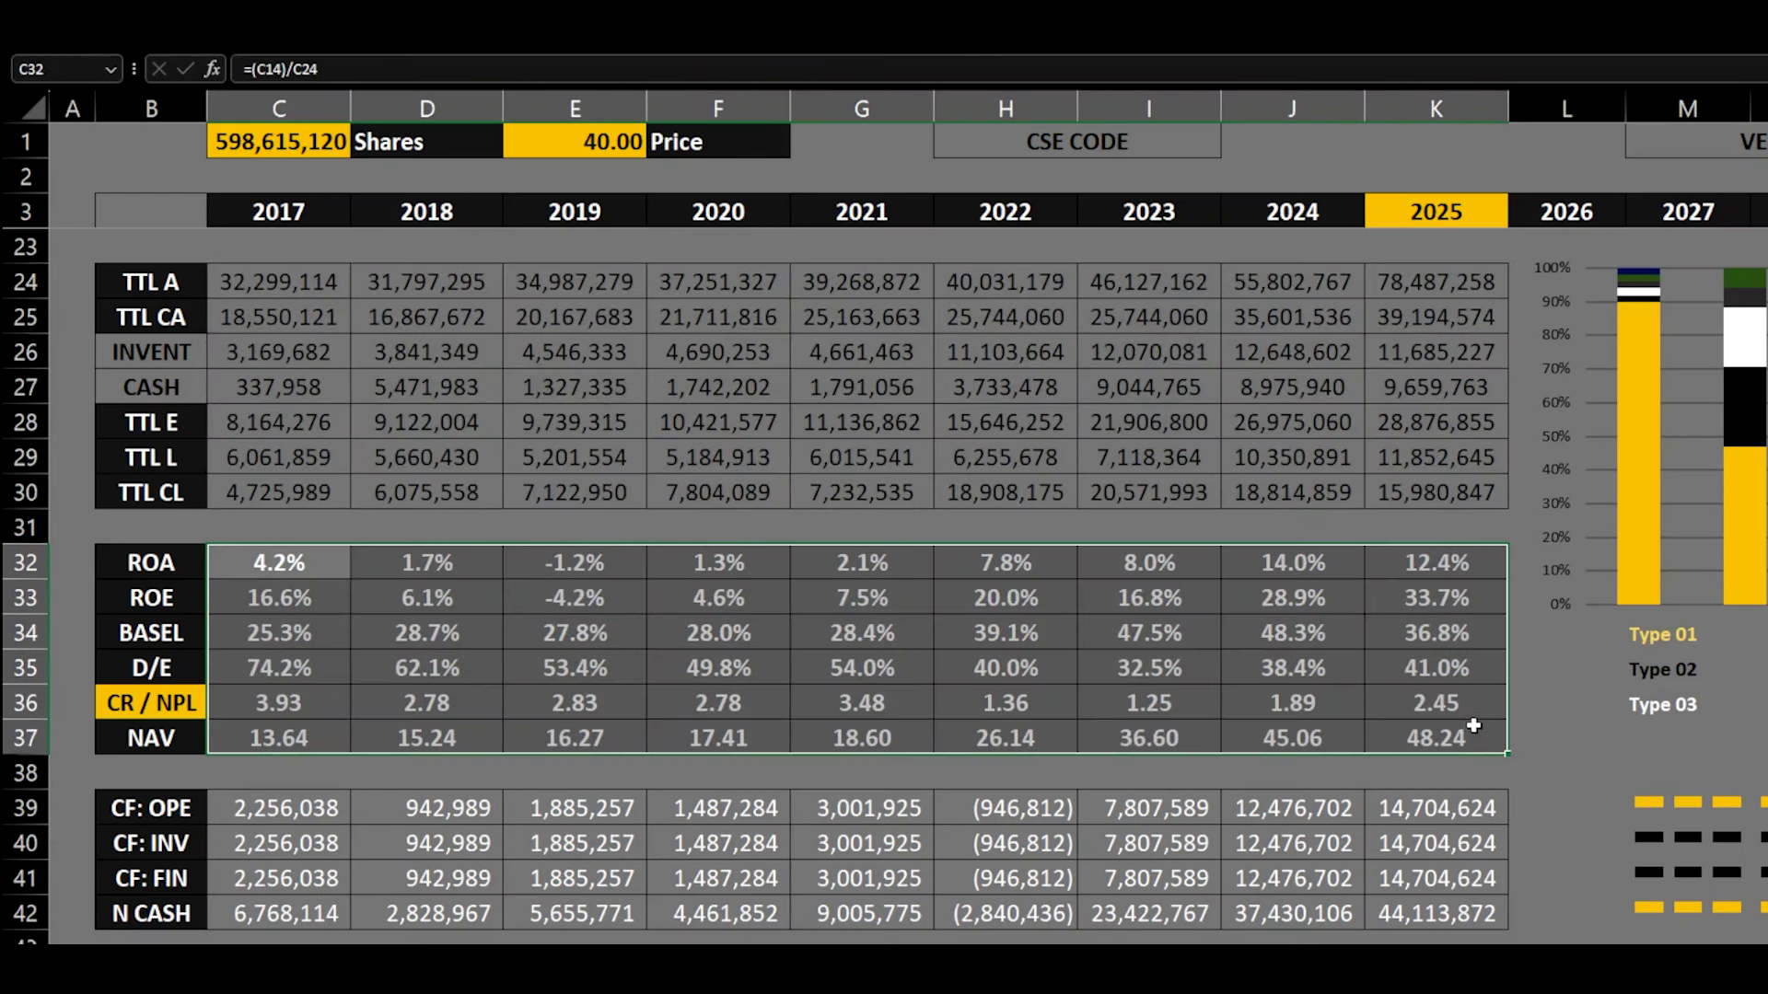
pyautogui.click(134, 699)
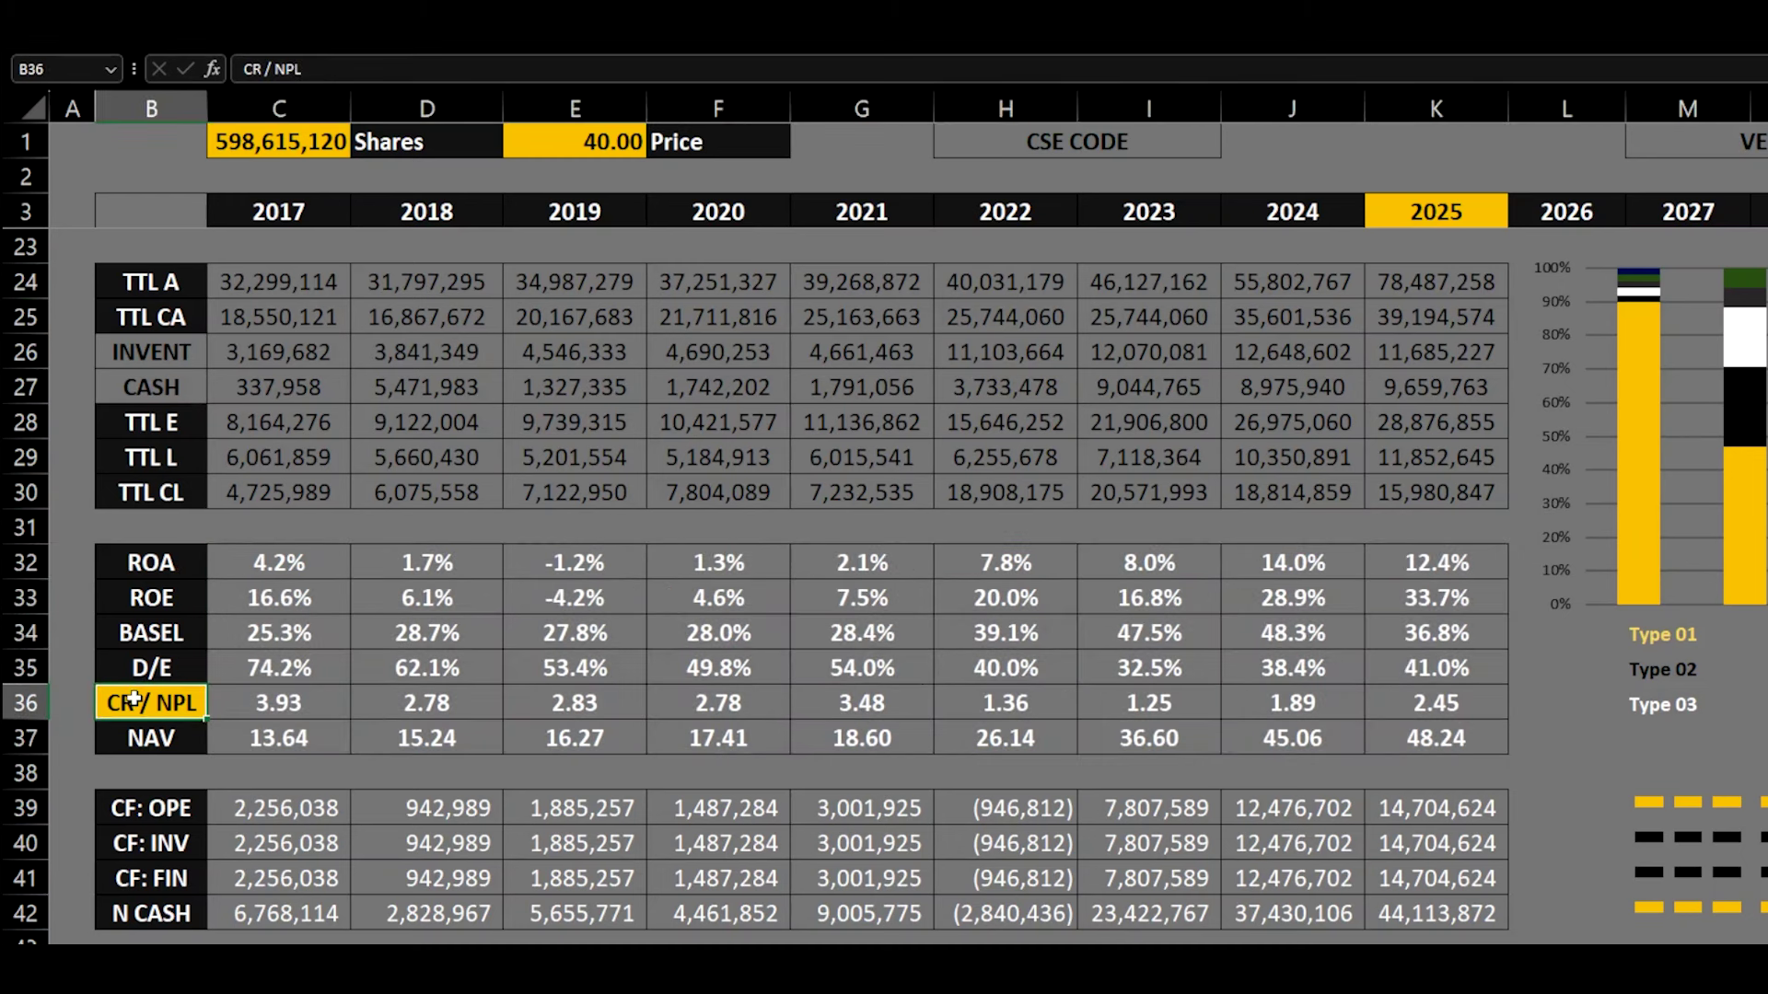
pyautogui.moveTo(277, 704); pyautogui.dragTo(1428, 706)
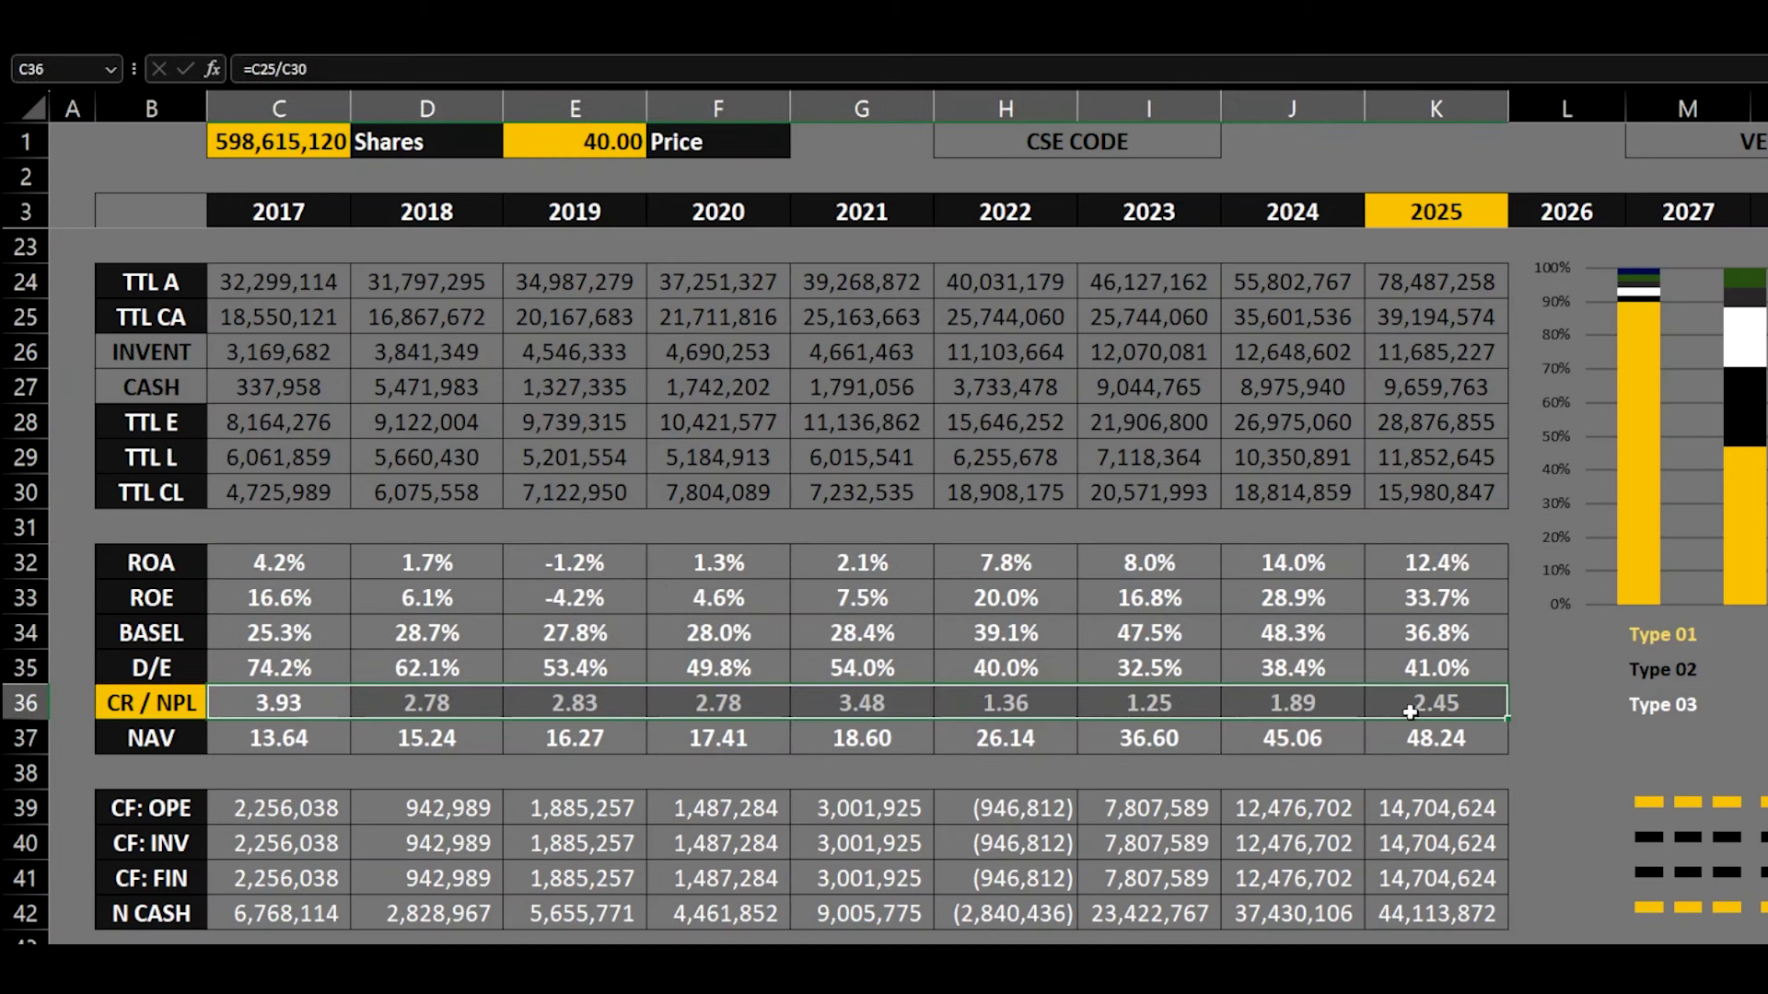
pyautogui.click(132, 705)
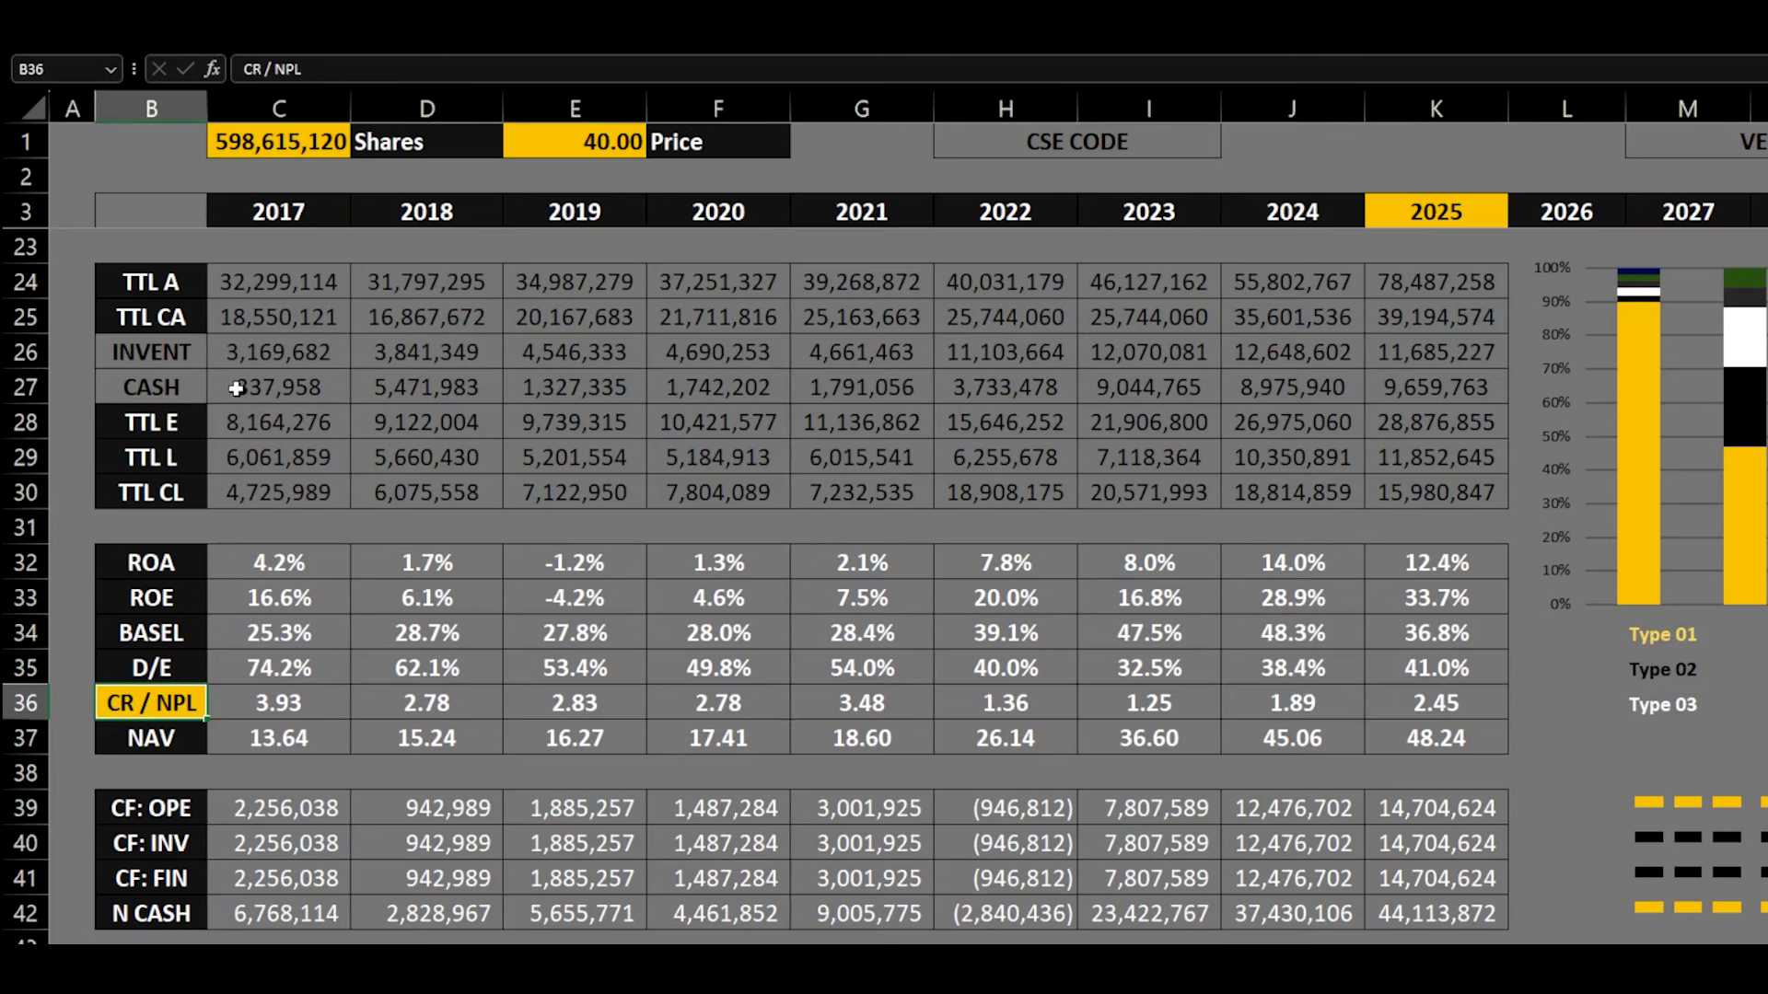
pyautogui.moveTo(237, 424); pyautogui.dragTo(1418, 418)
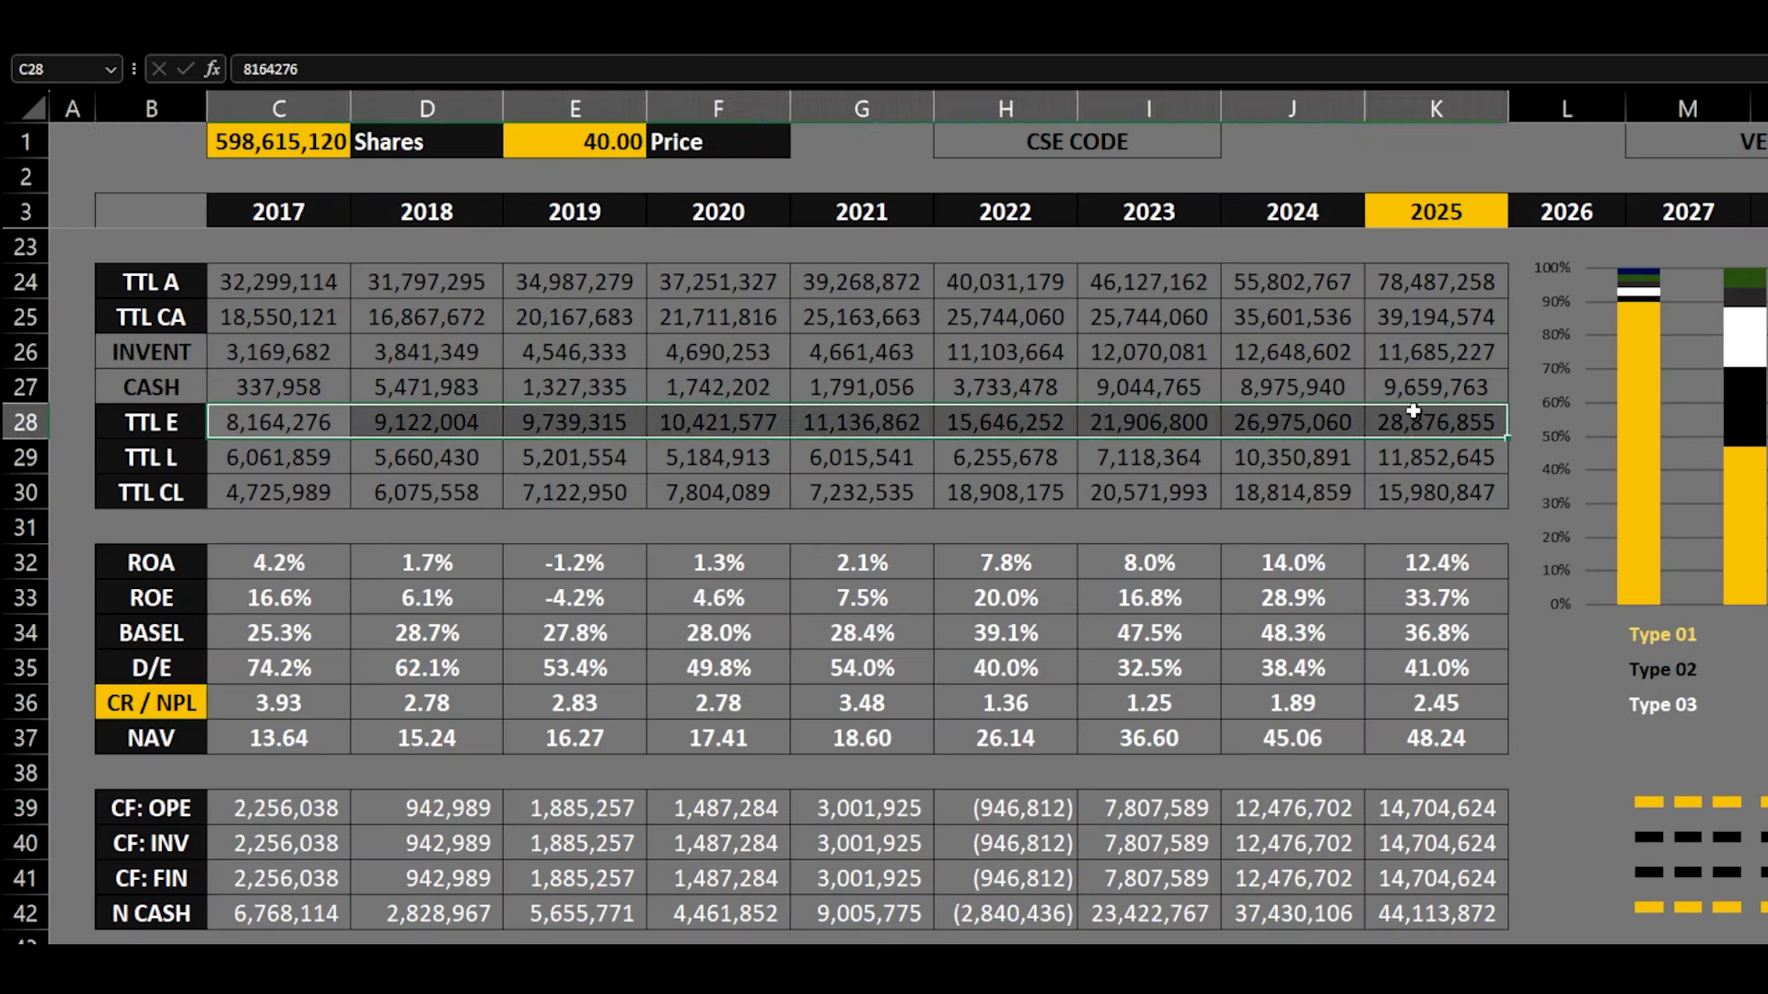
# Examine the INVENT and CASH rows and the whole balance sheet block C24:K30 for 2017 to 2025.
pyautogui.click(144, 352)
pyautogui.click(162, 391)
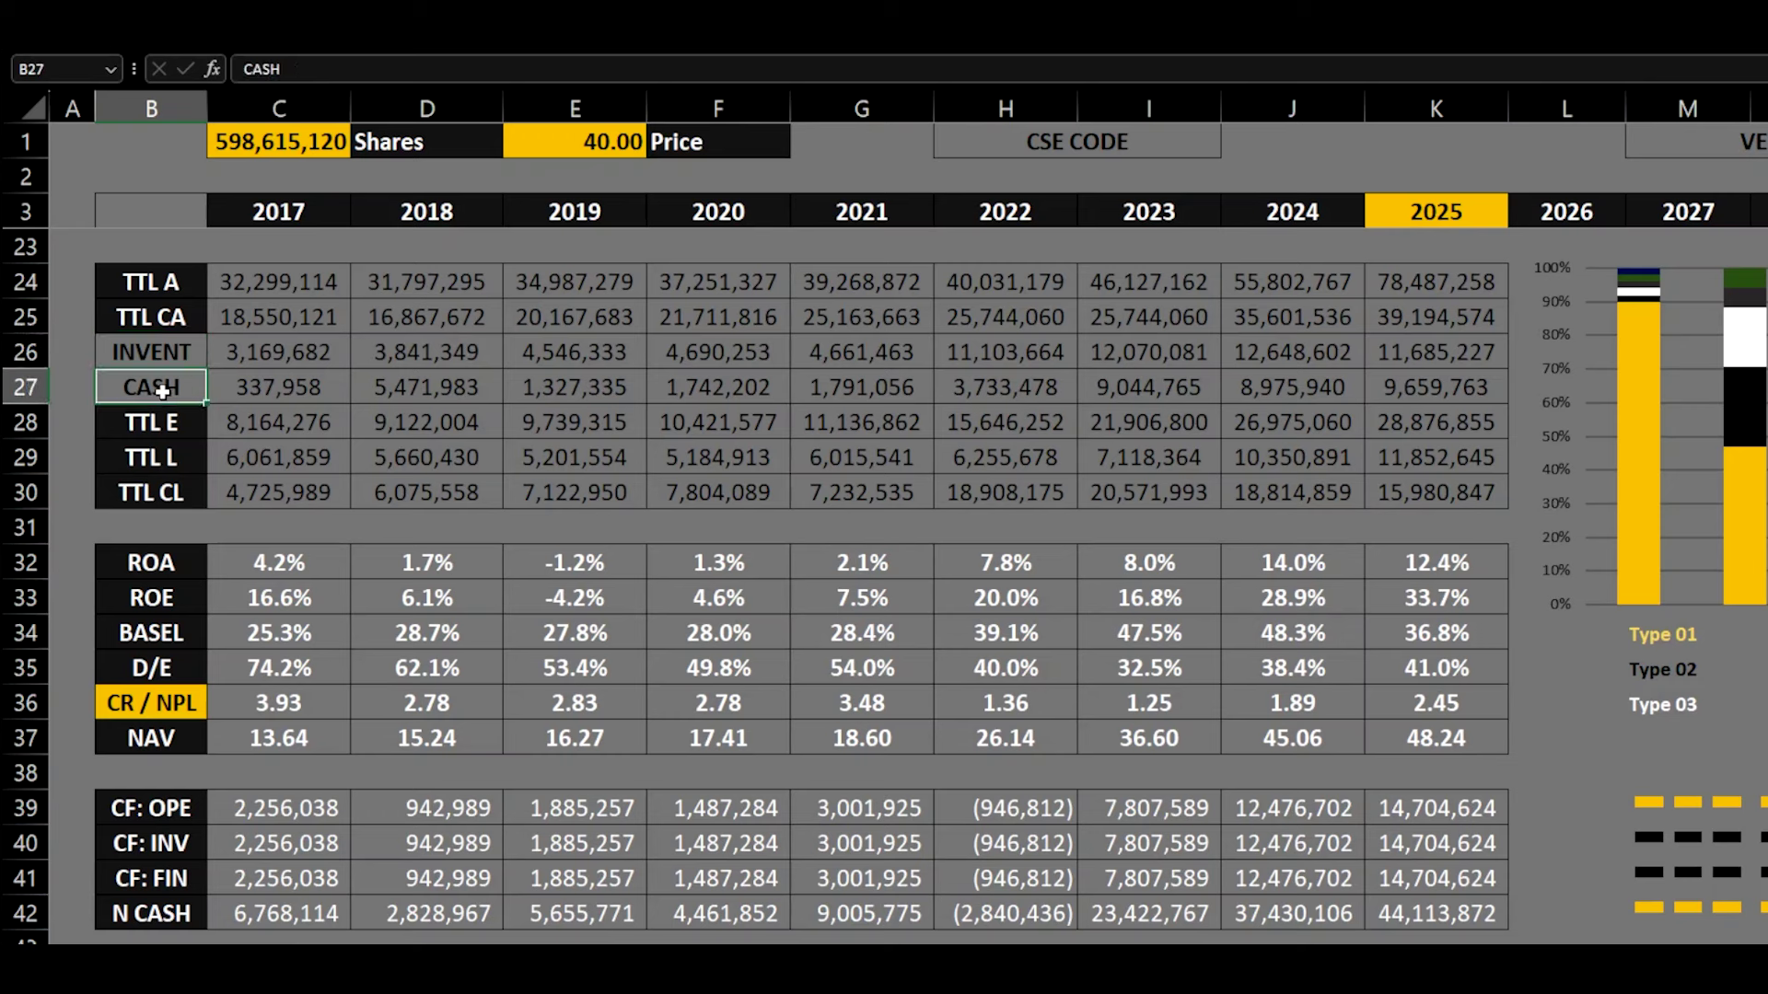
pyautogui.moveTo(266, 395); pyautogui.dragTo(1450, 378)
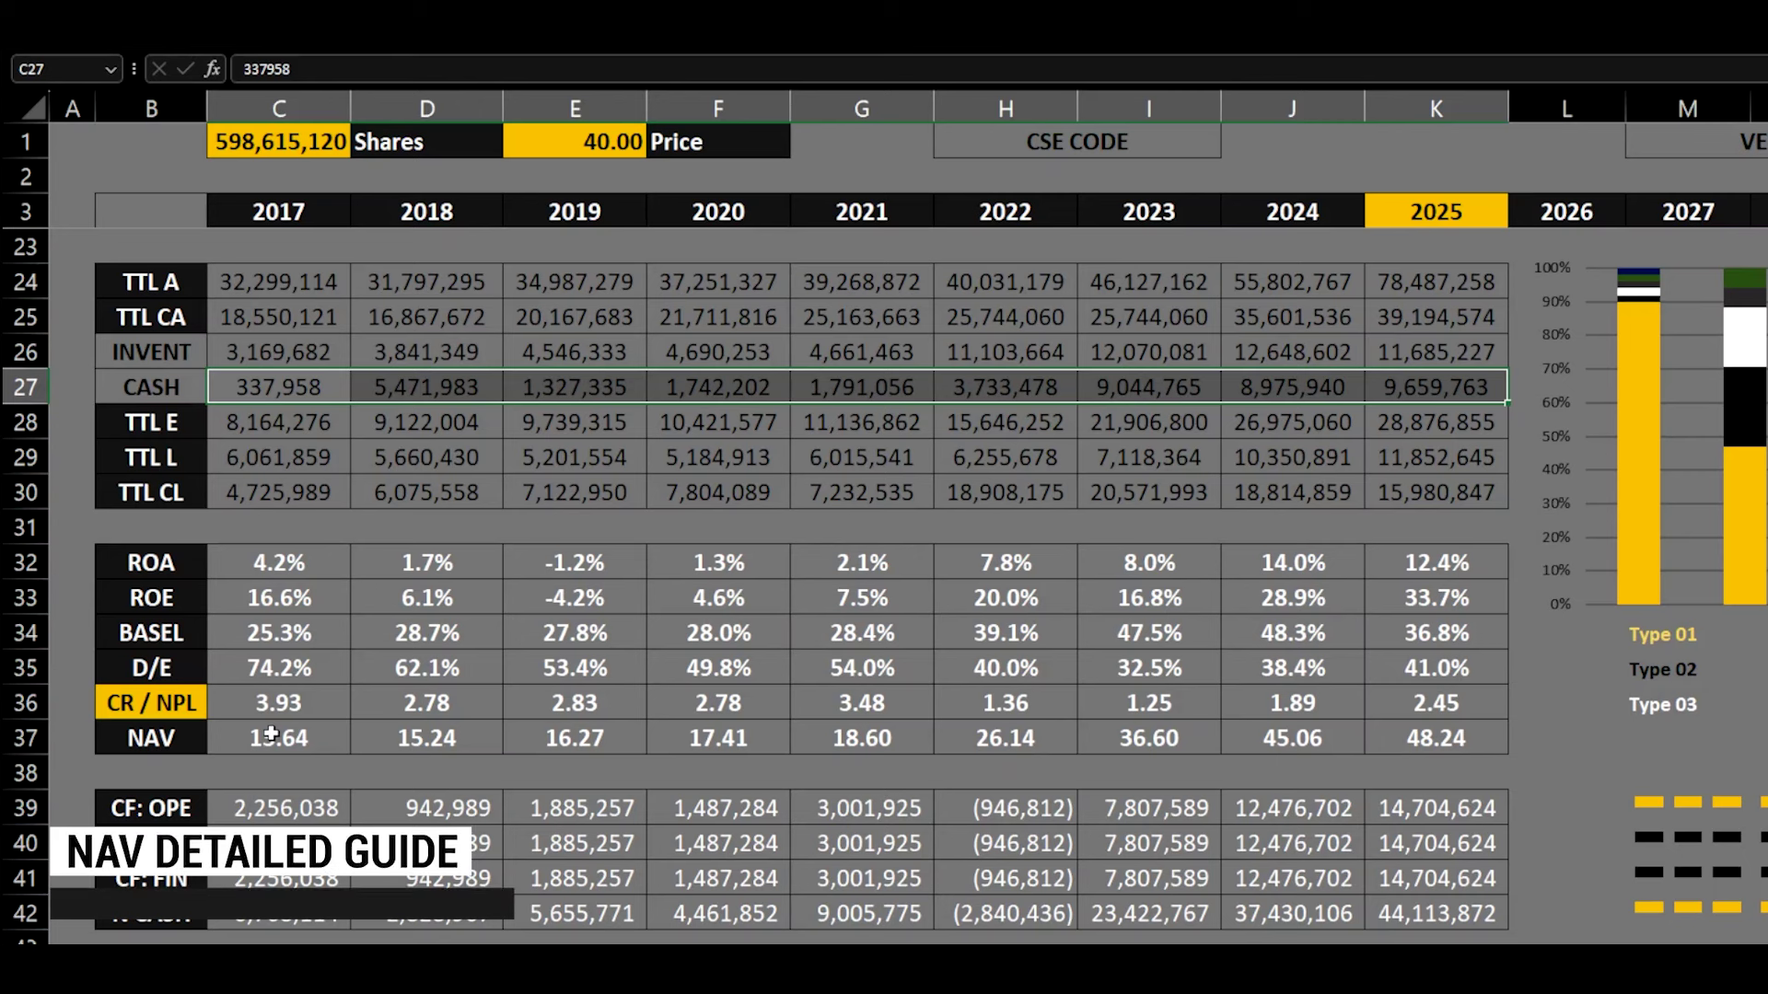
pyautogui.moveTo(245, 276); pyautogui.dragTo(1461, 502)
# Try removing the 1000 multiplier from the 2017 NAV formula in C37 and filling =(C28)/$C$1 across to 2025.
pyautogui.click(323, 747)
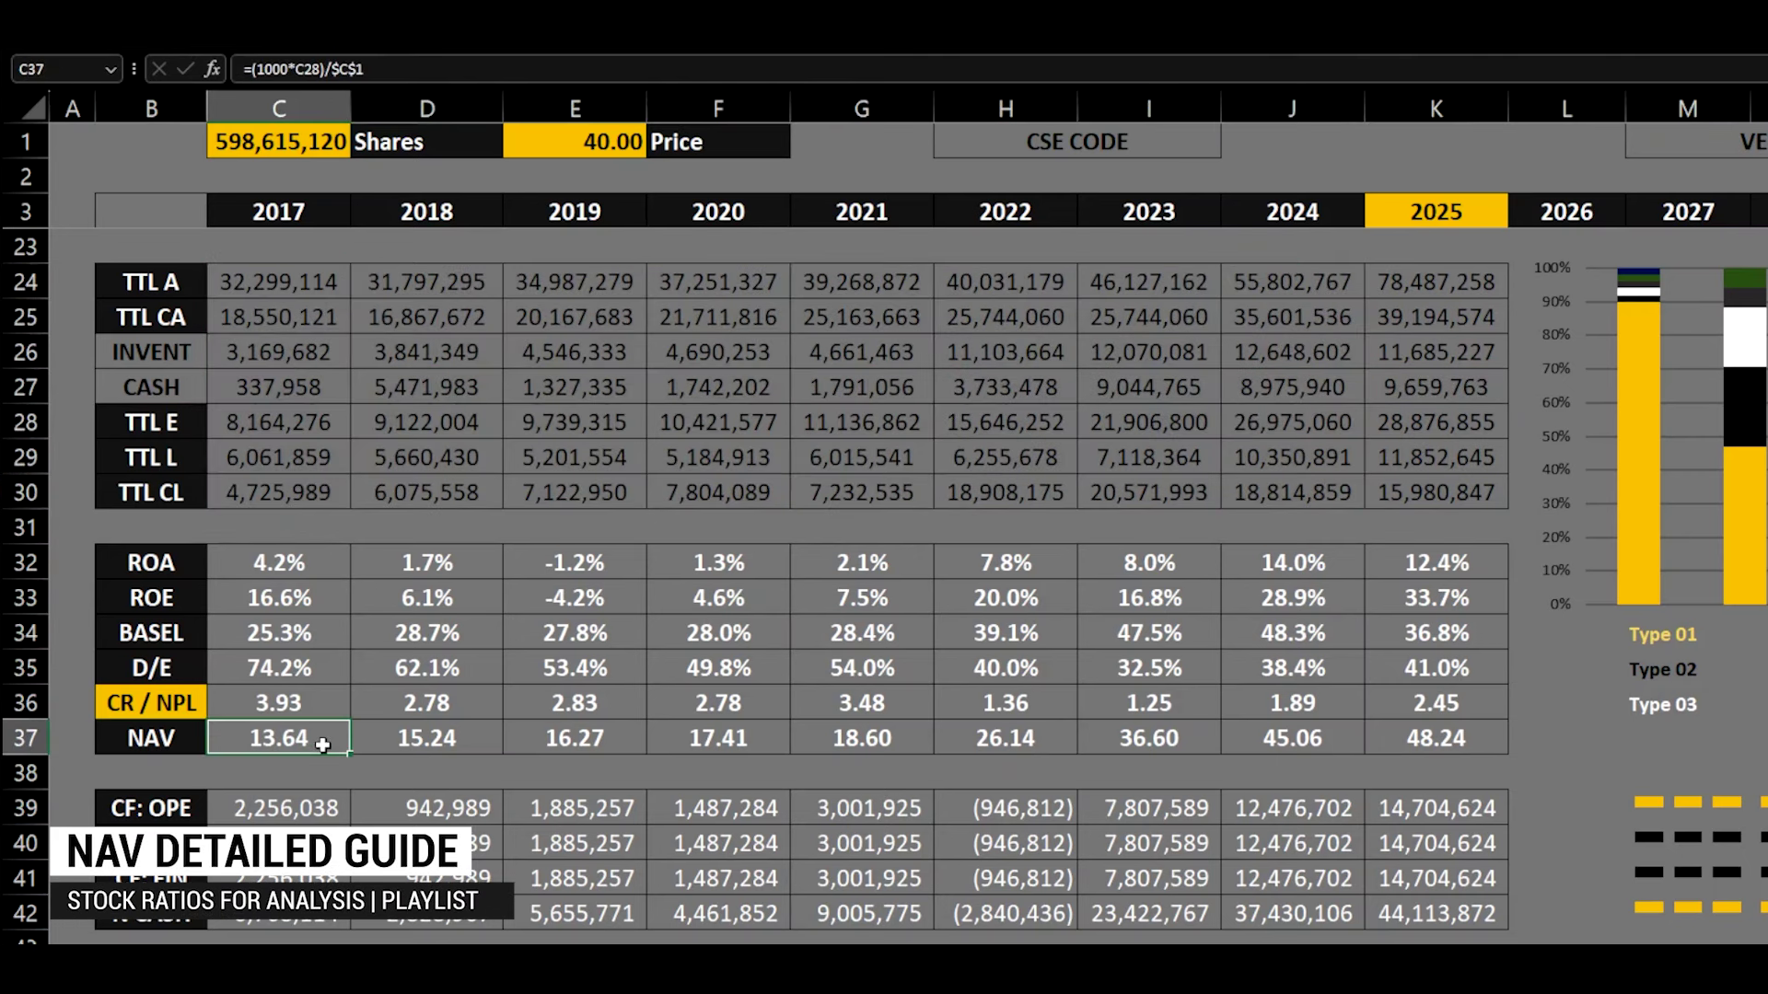
pyautogui.click(297, 69)
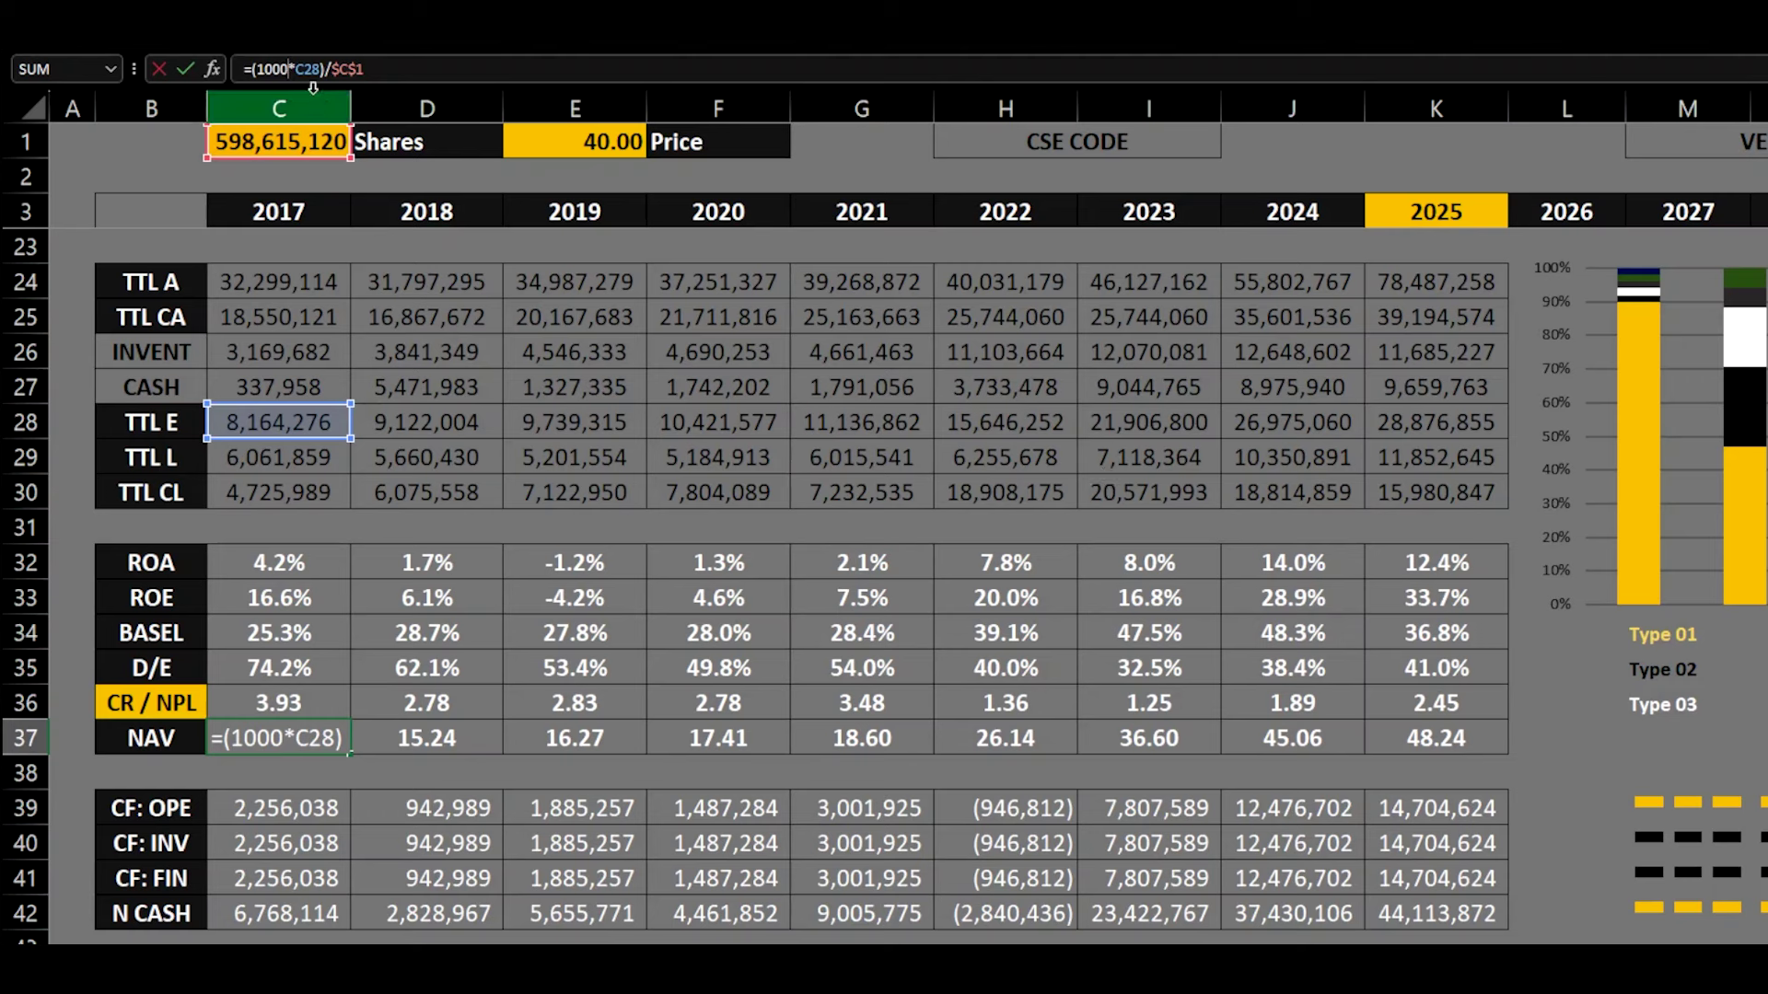
pyautogui.moveTo(298, 69); pyautogui.dragTo(256, 68)
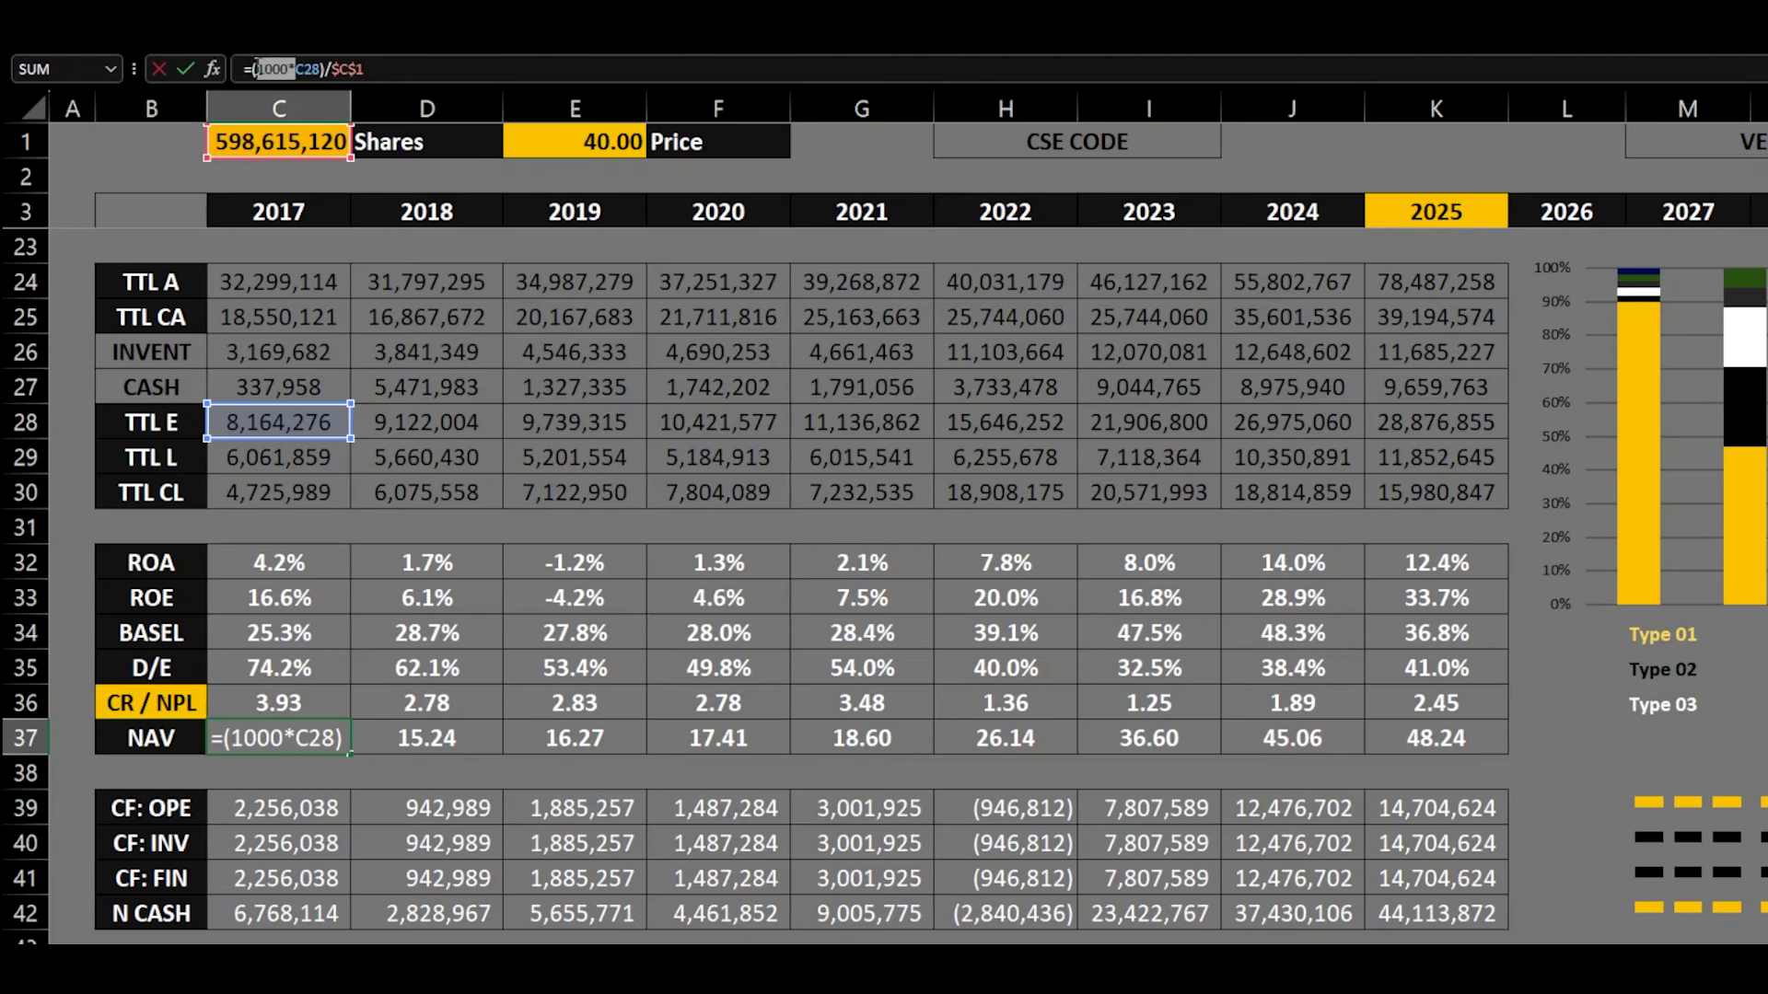
pyautogui.press('Delete')
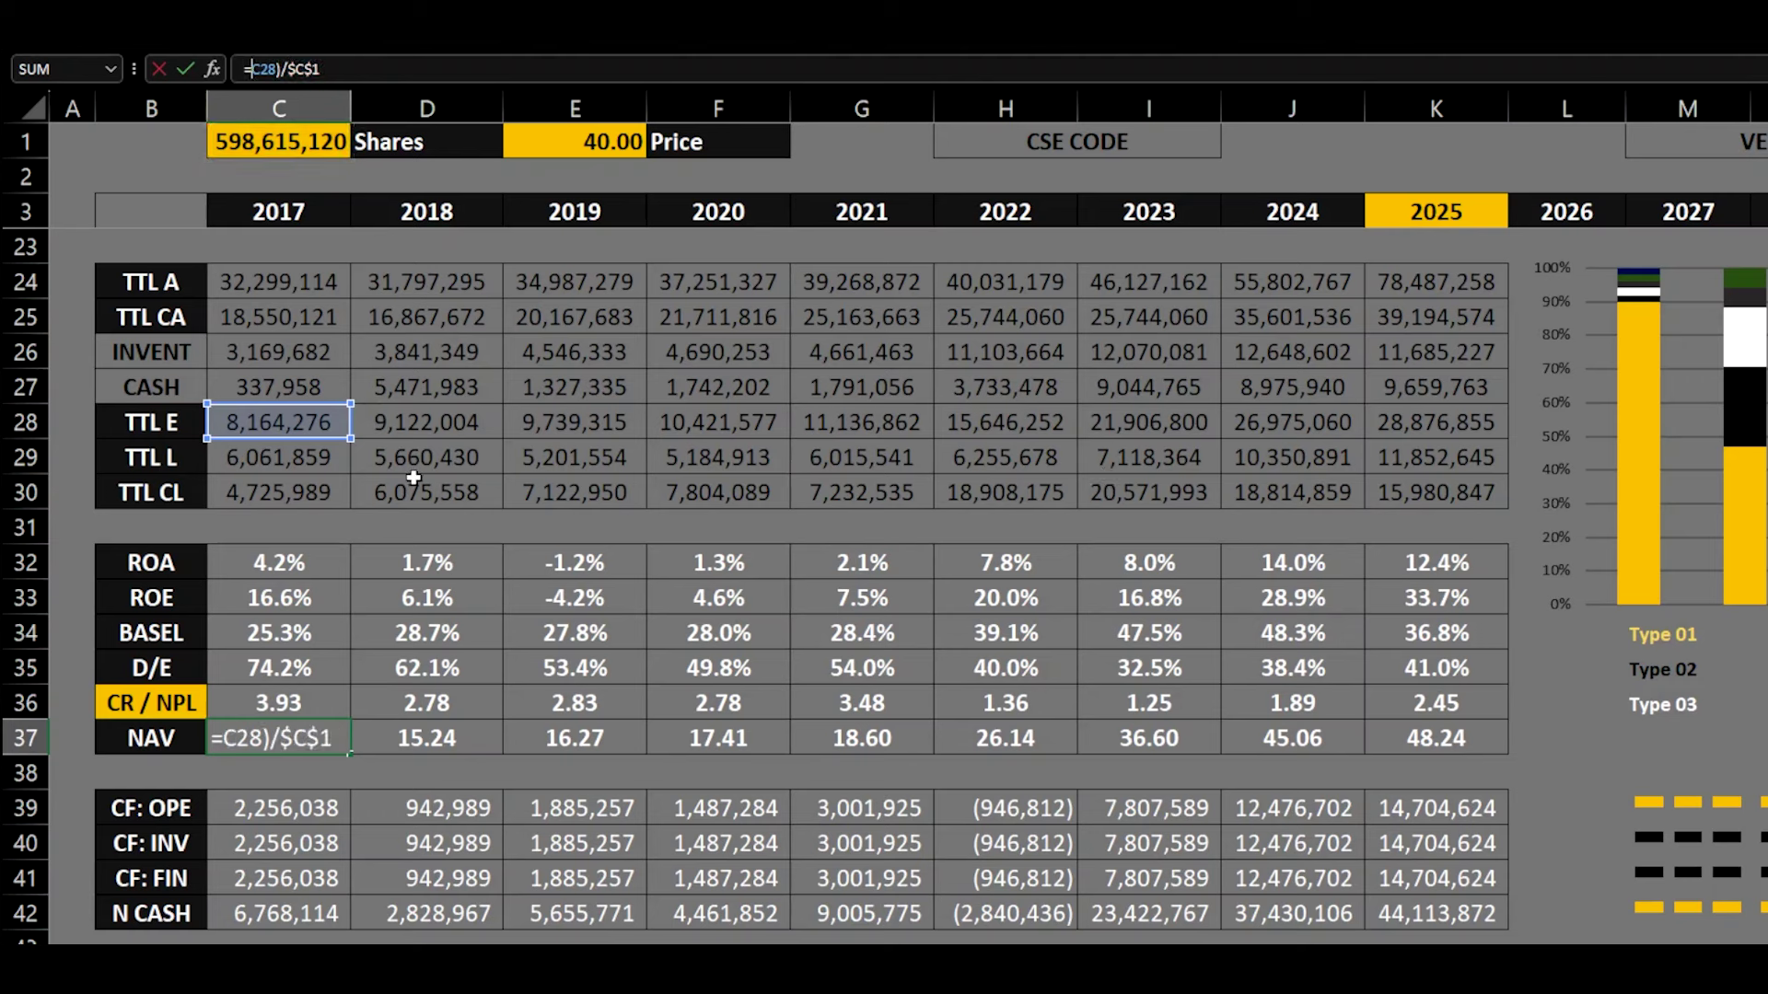
pyautogui.press('Return')
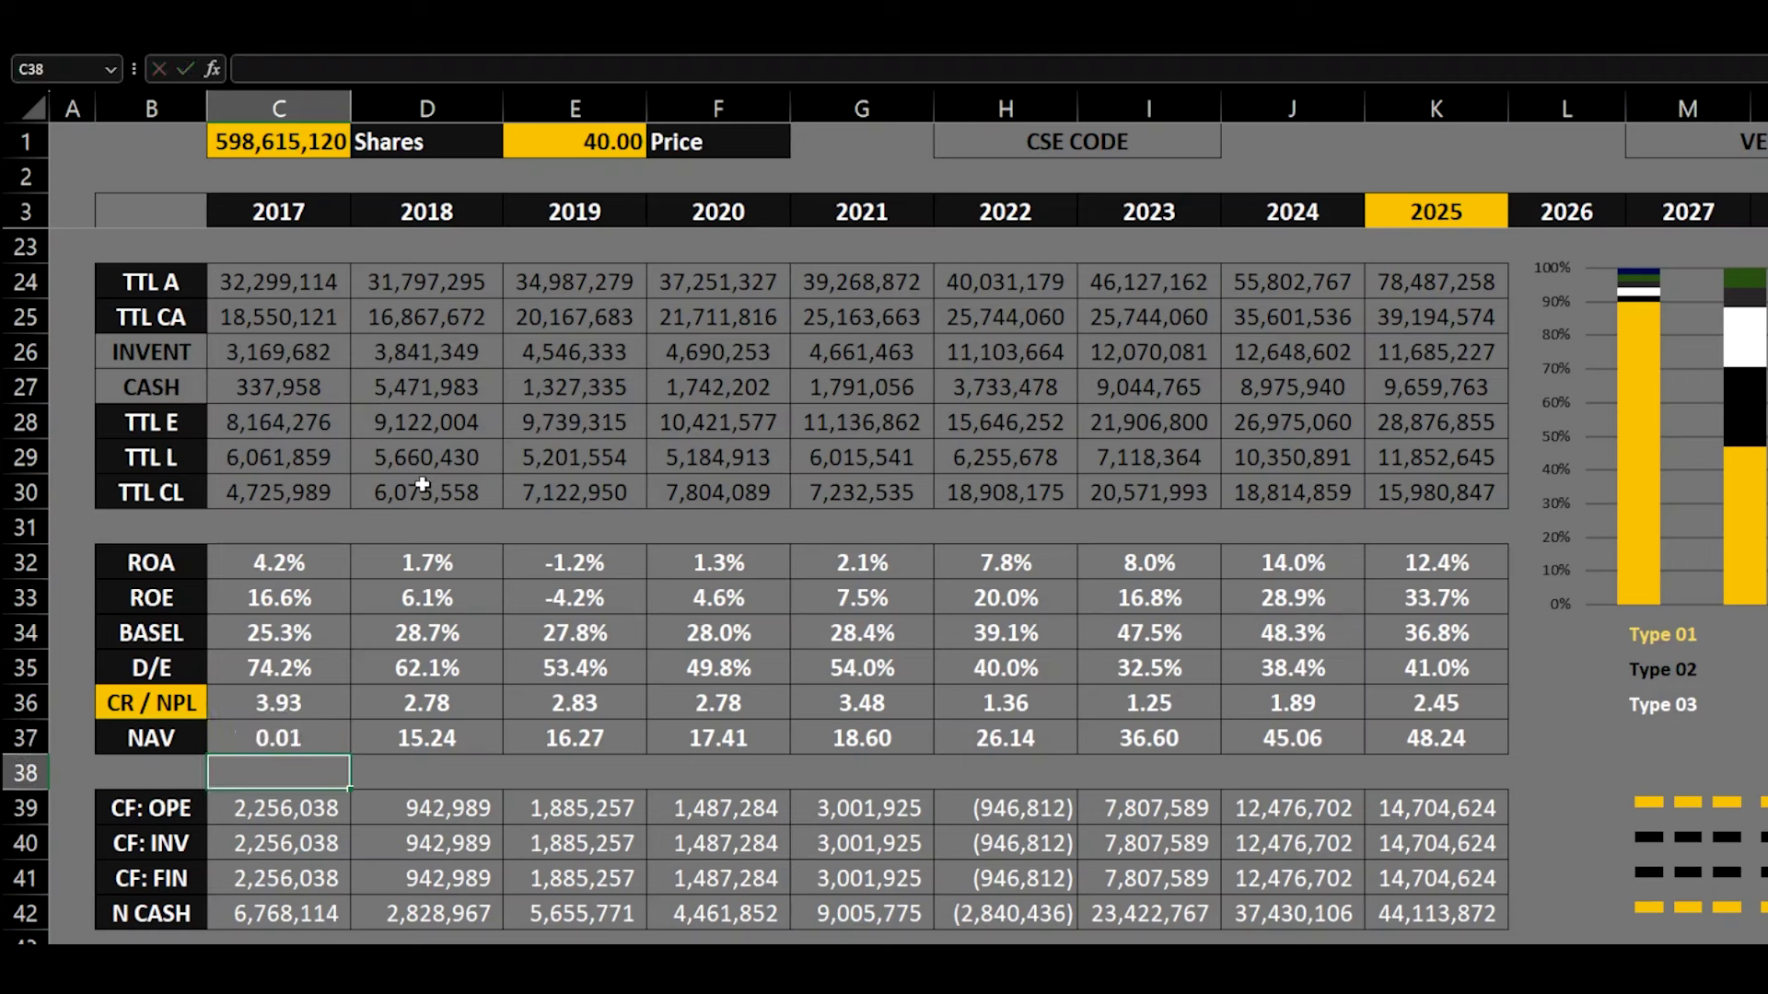
pyautogui.click(289, 740)
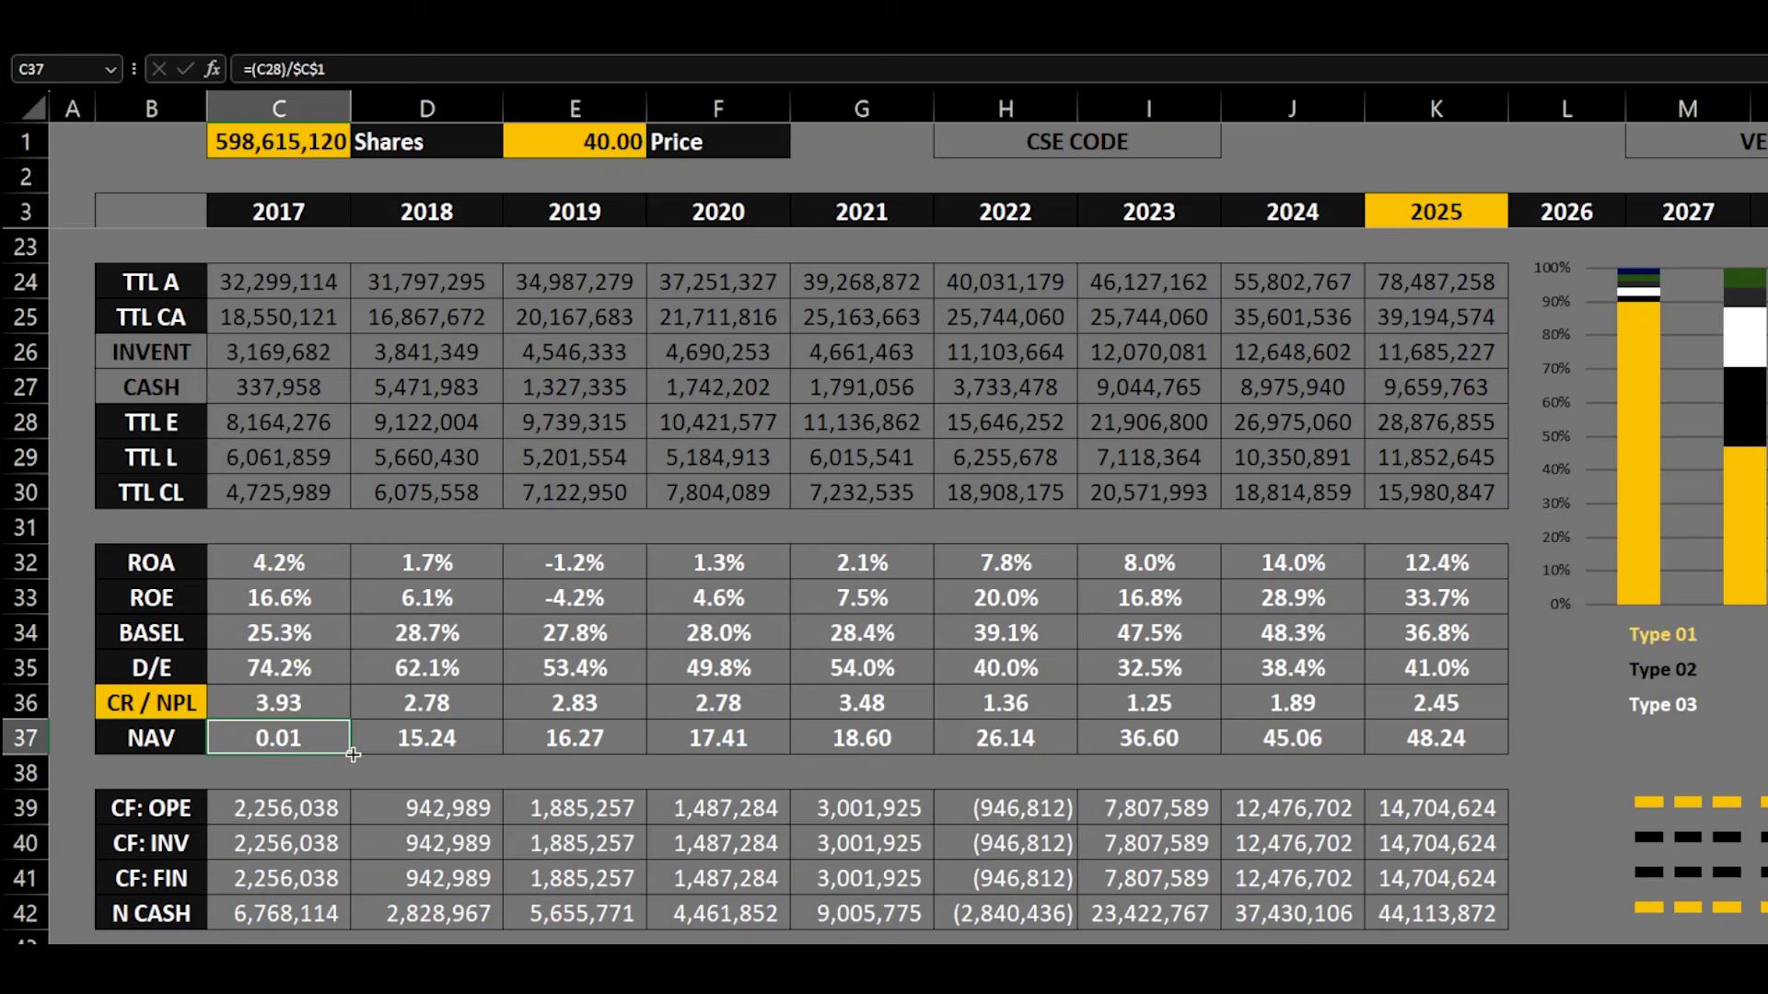
pyautogui.moveTo(353, 754); pyautogui.dragTo(1509, 757)
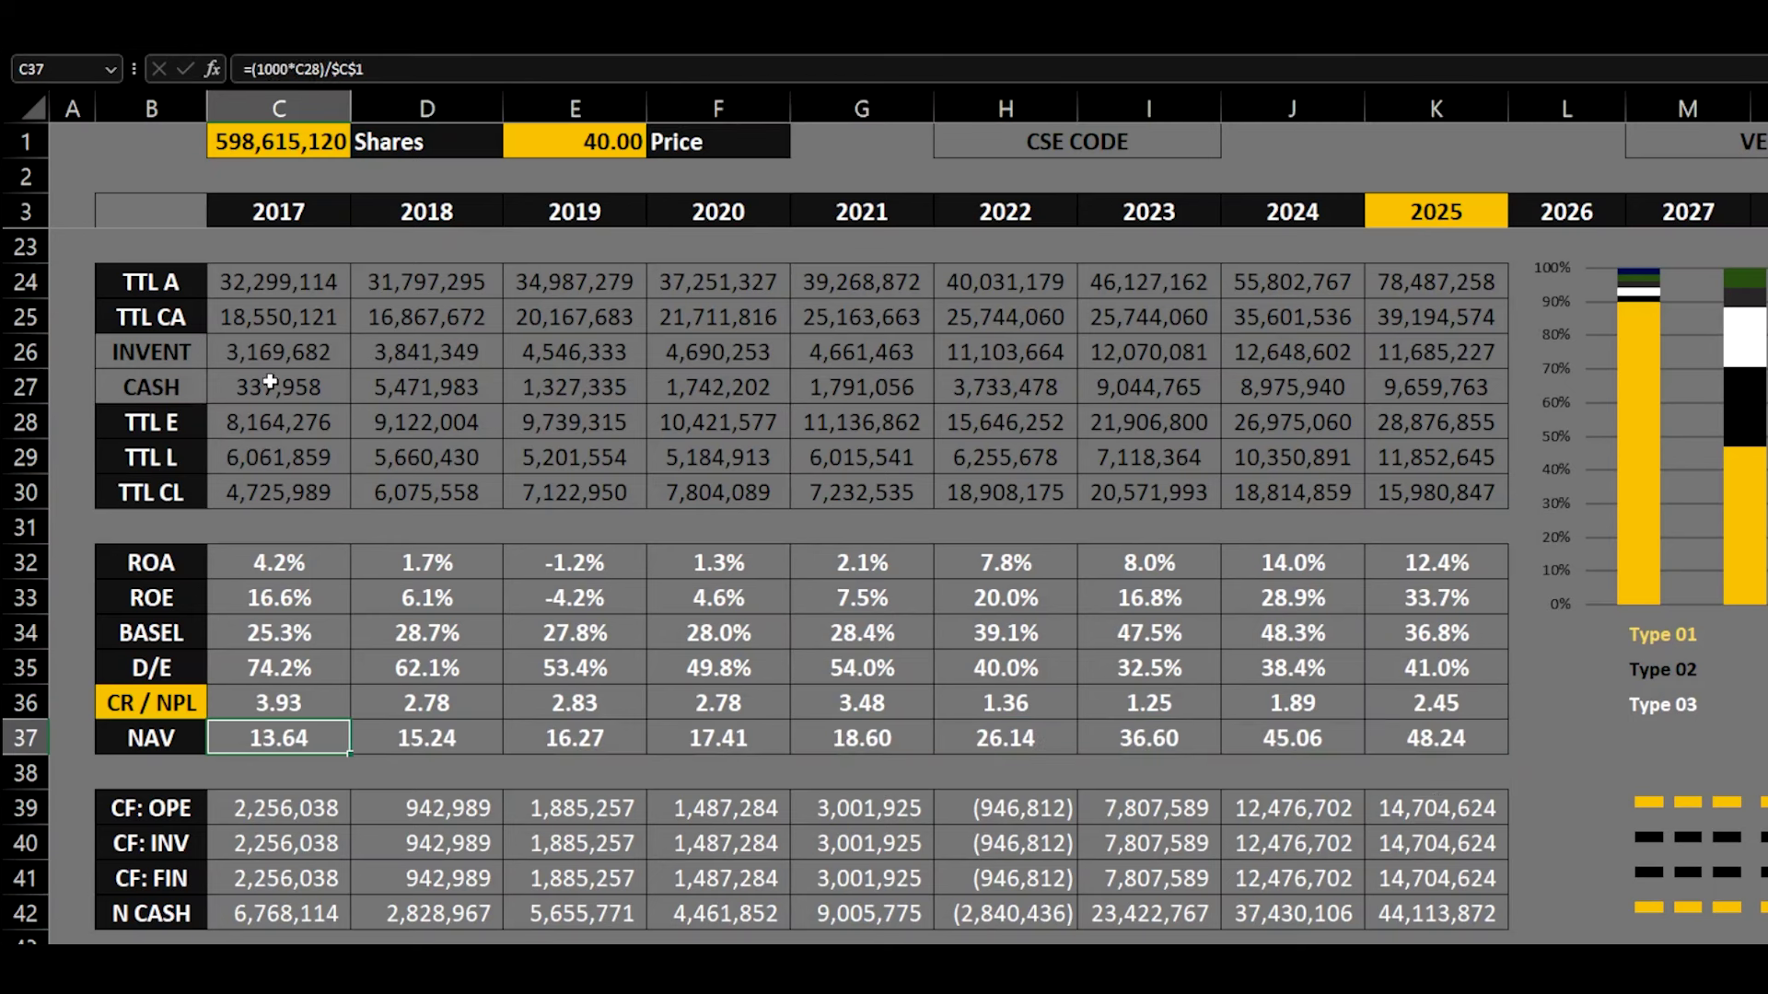
# Review the TTL A and CASH rows against the CR / NPL, ROA, ROE, D/E and NAV ratio rows, ending on the 2025 NAV formula.
pyautogui.moveTo(299, 282); pyautogui.dragTo(1418, 284)
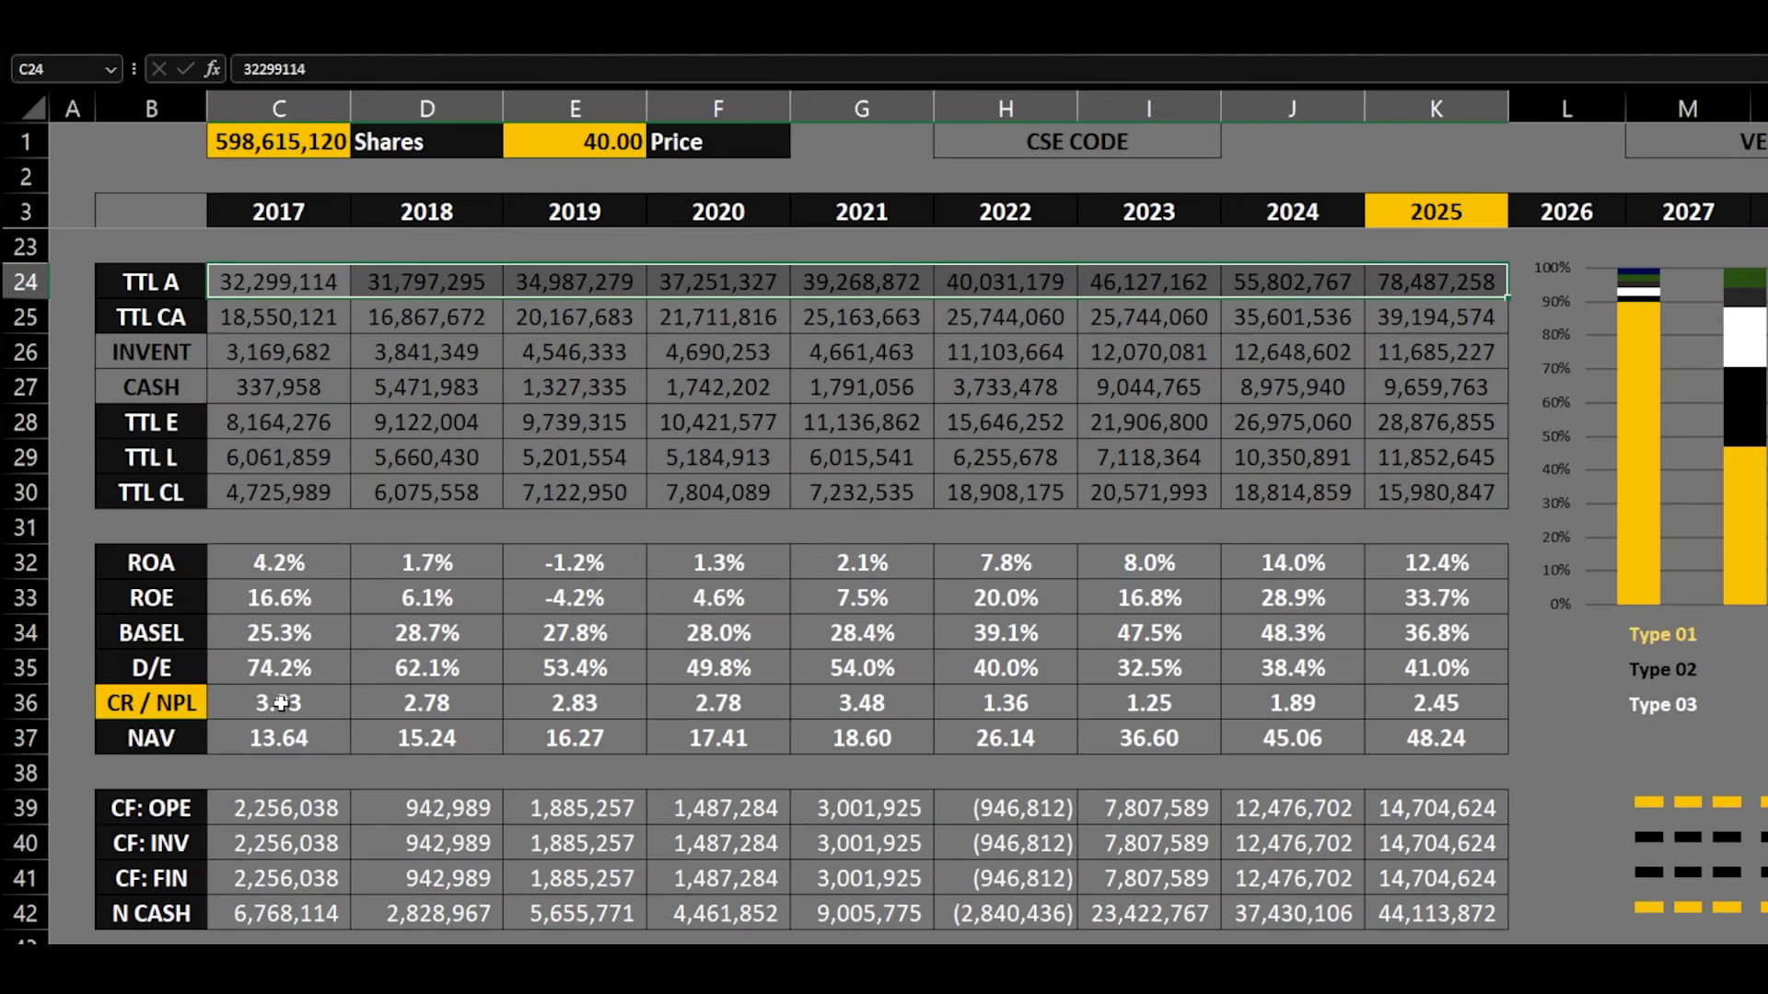
pyautogui.moveTo(279, 702); pyautogui.dragTo(1378, 716)
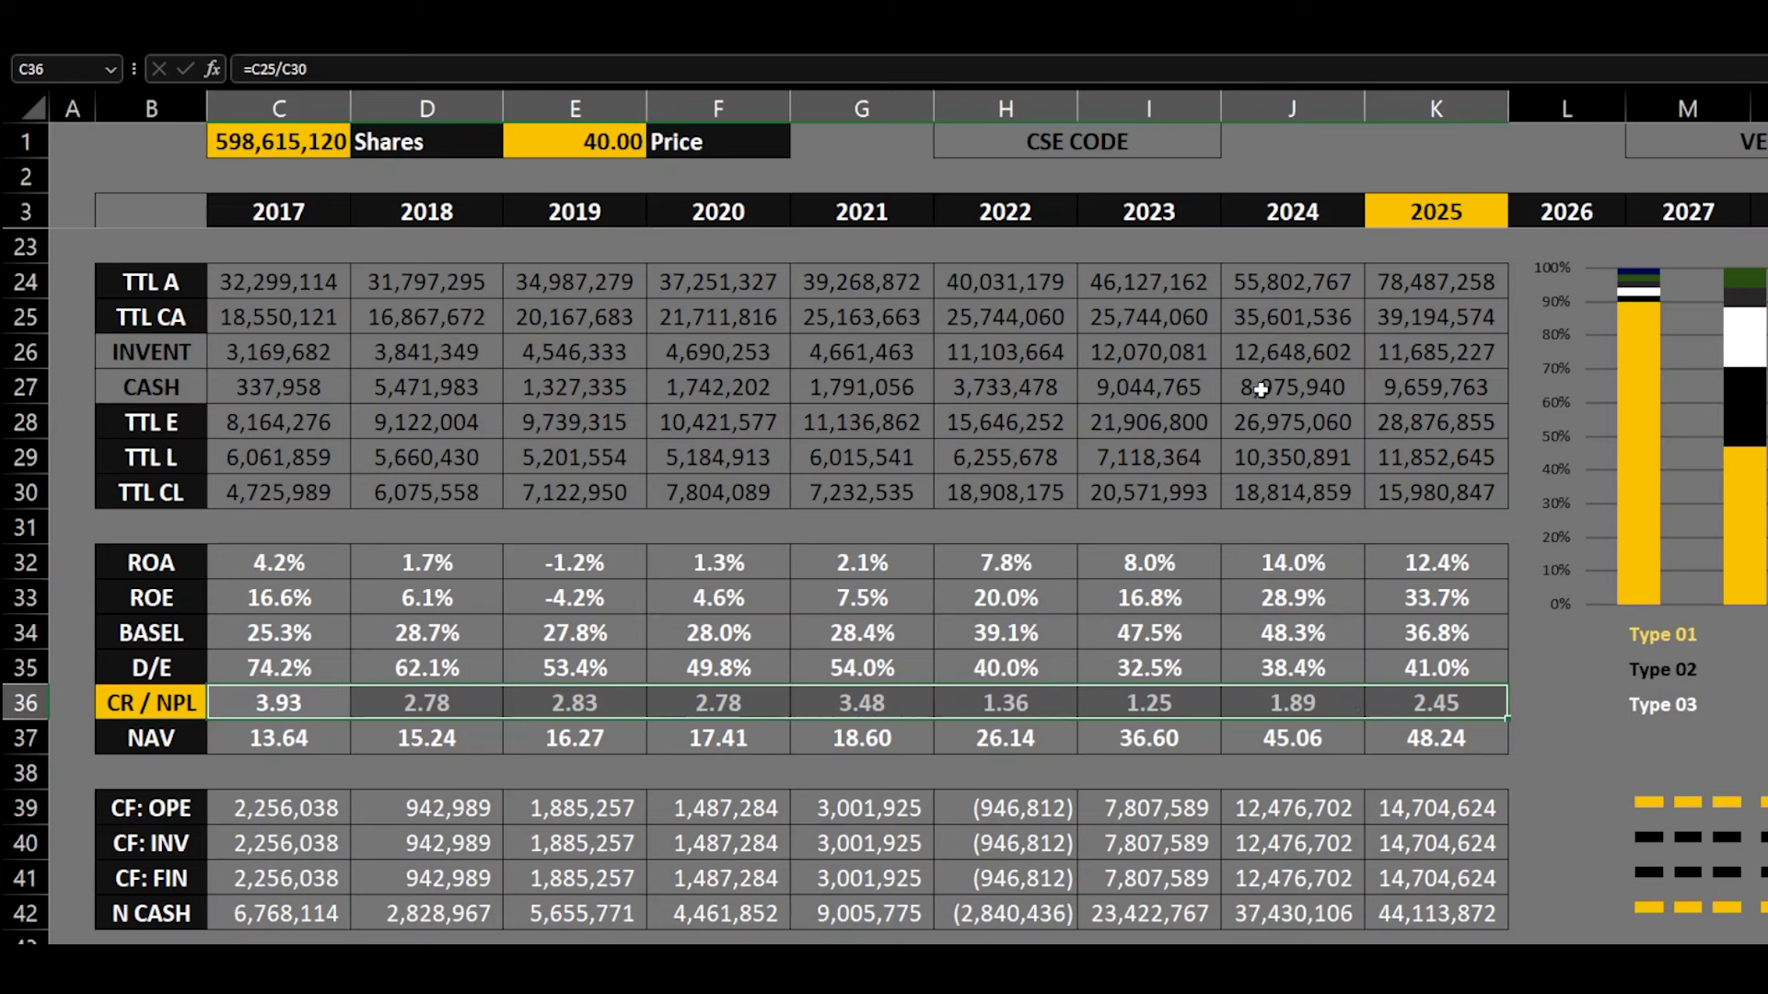
pyautogui.moveTo(344, 387); pyautogui.dragTo(610, 387)
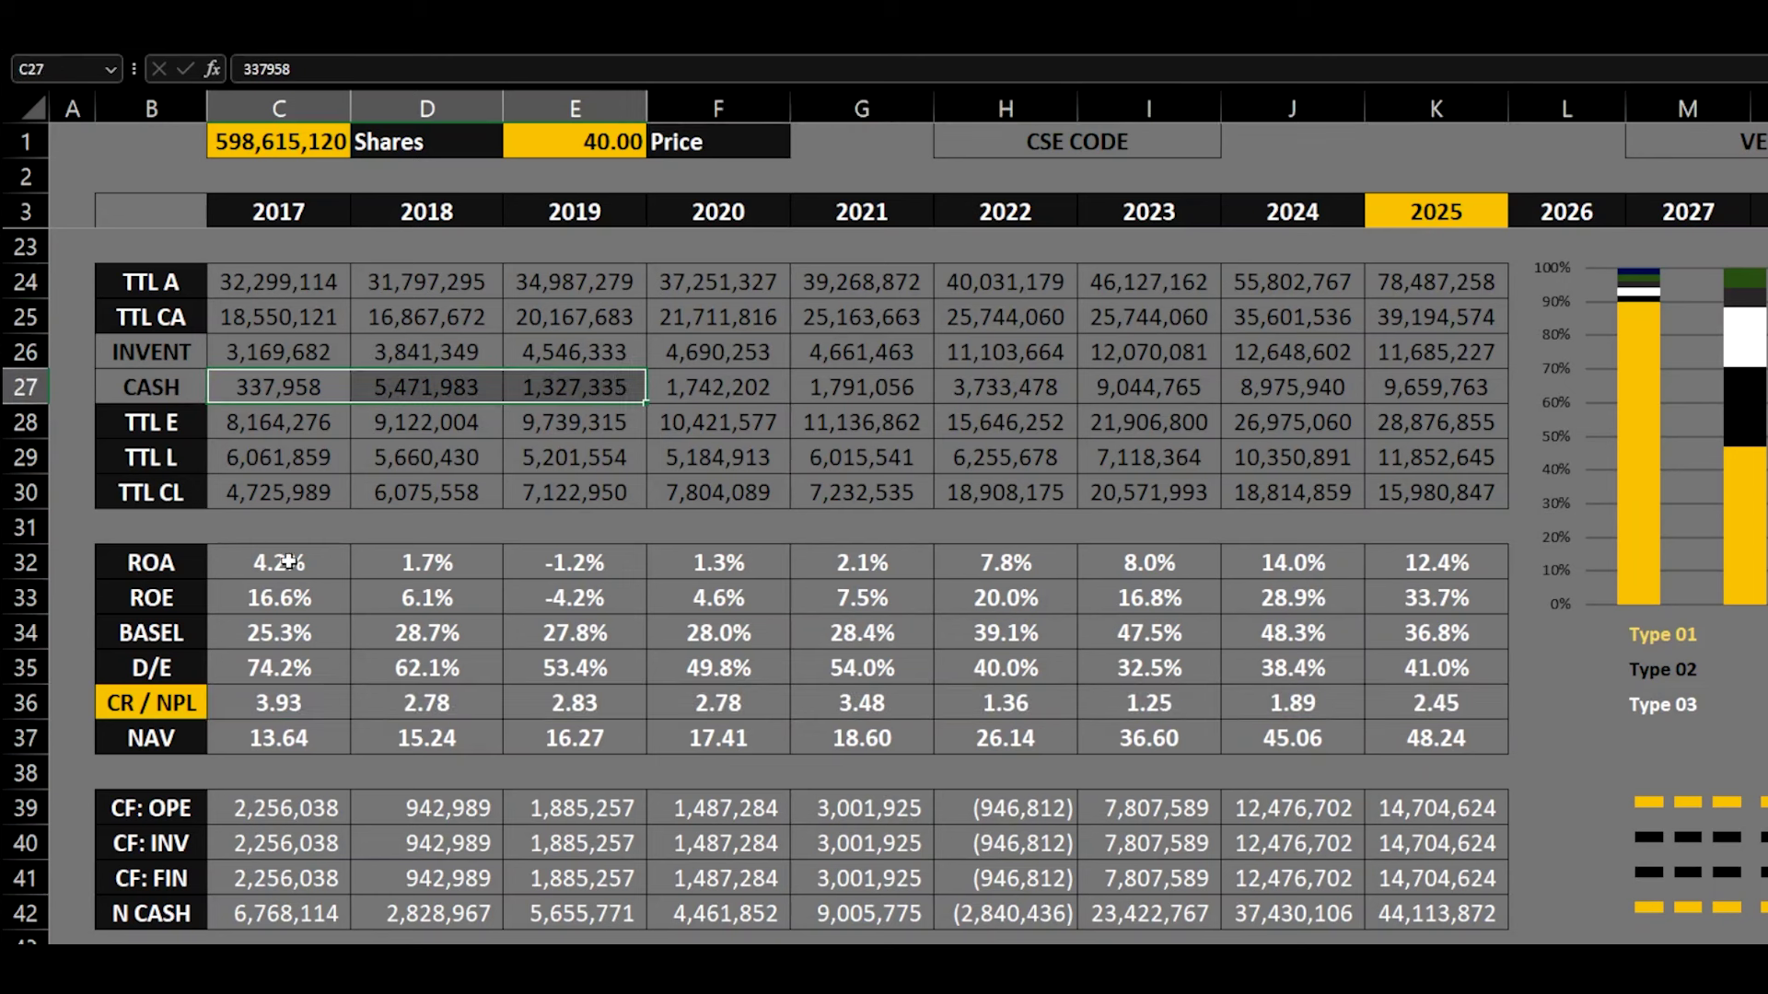
pyautogui.moveTo(285, 563); pyautogui.dragTo(1381, 594)
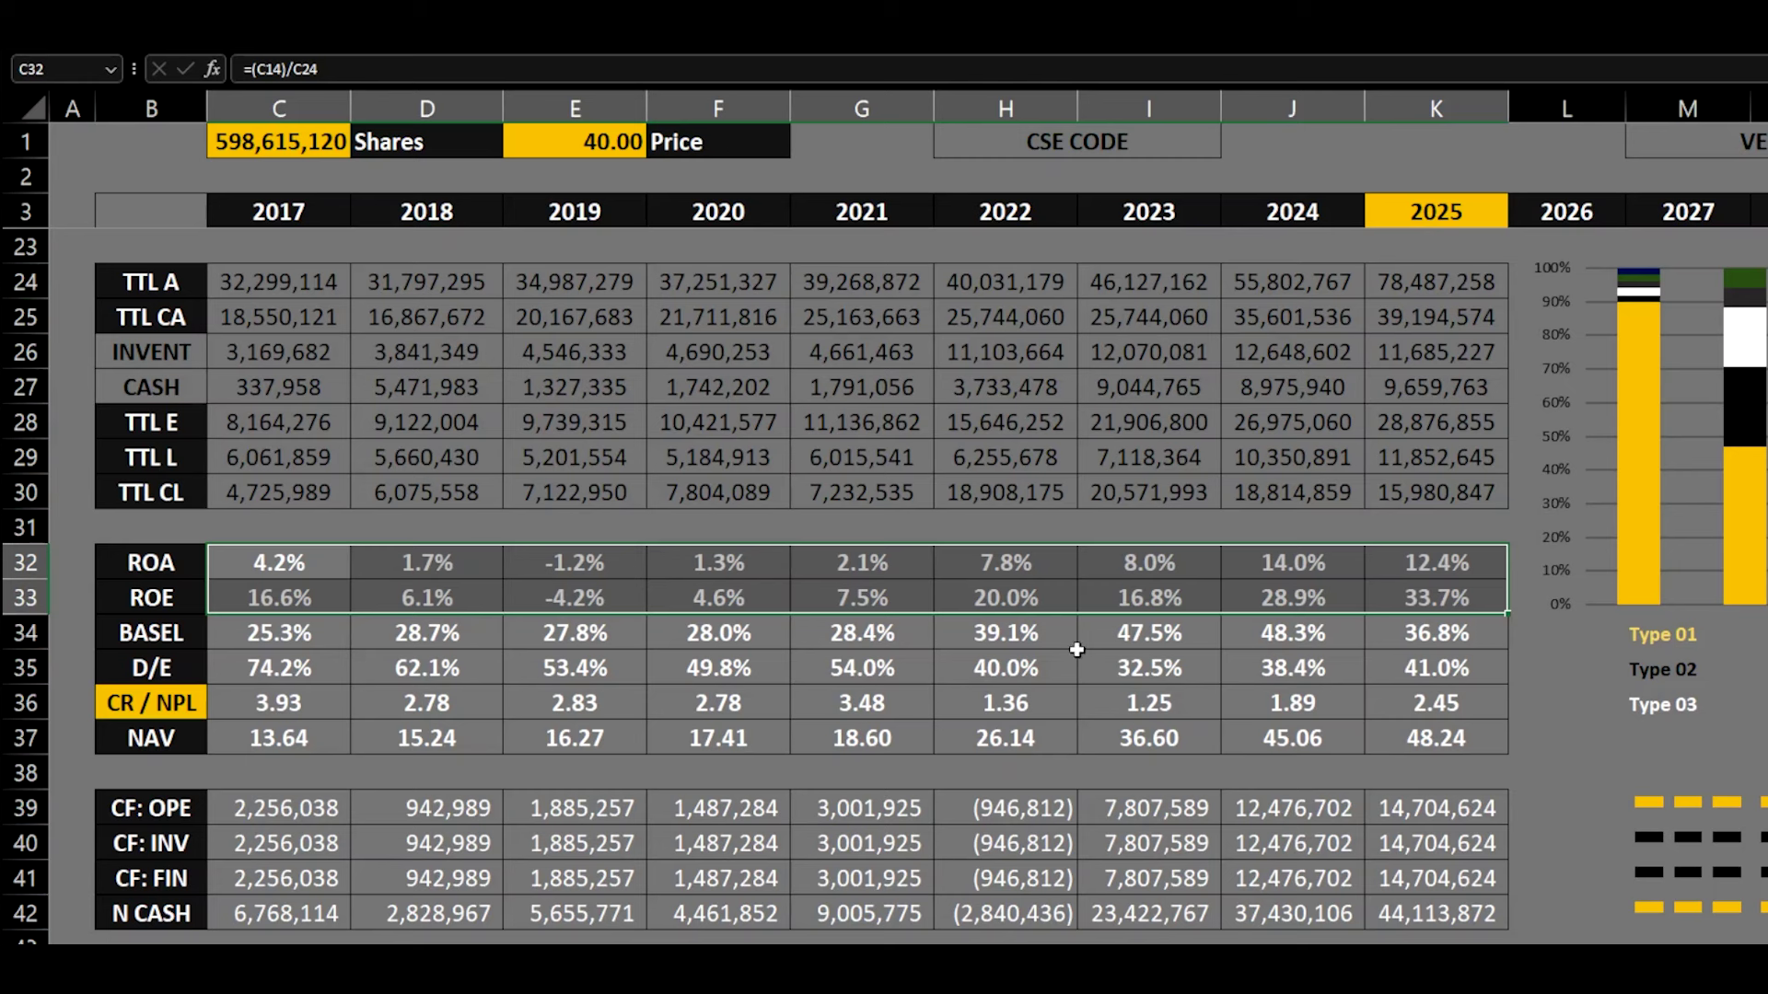
pyautogui.moveTo(295, 667); pyautogui.dragTo(1427, 667)
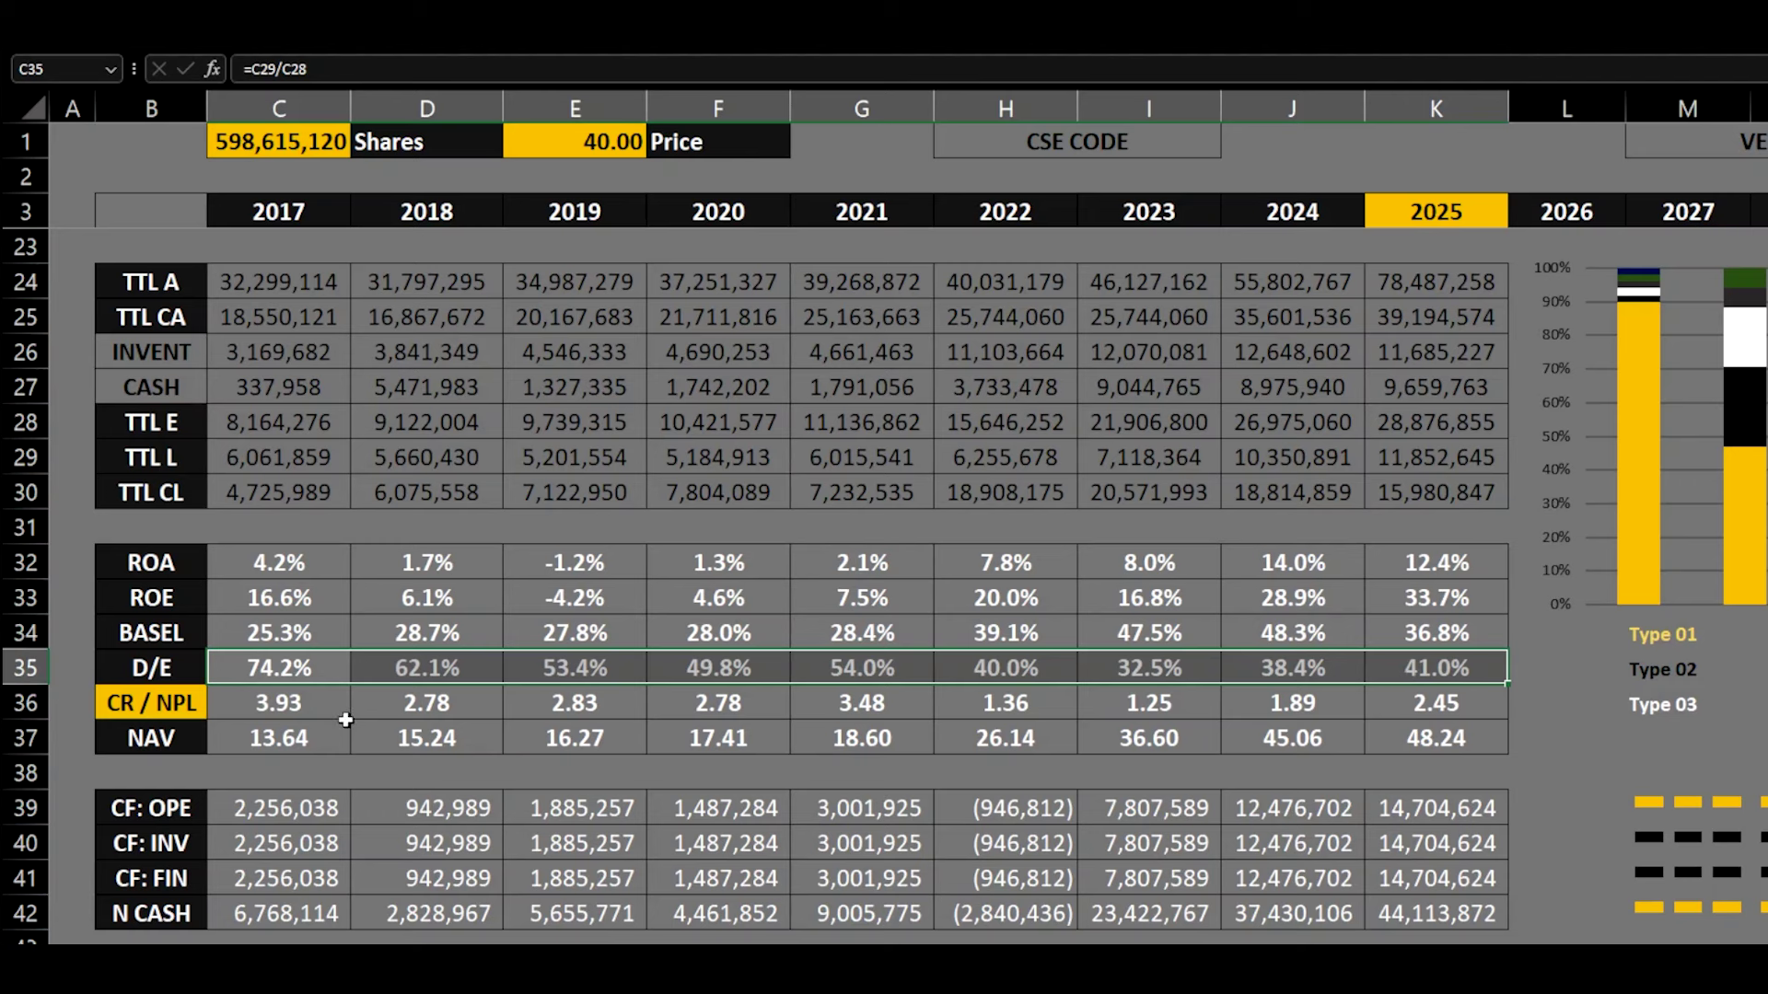
pyautogui.moveTo(296, 727); pyautogui.dragTo(1454, 746)
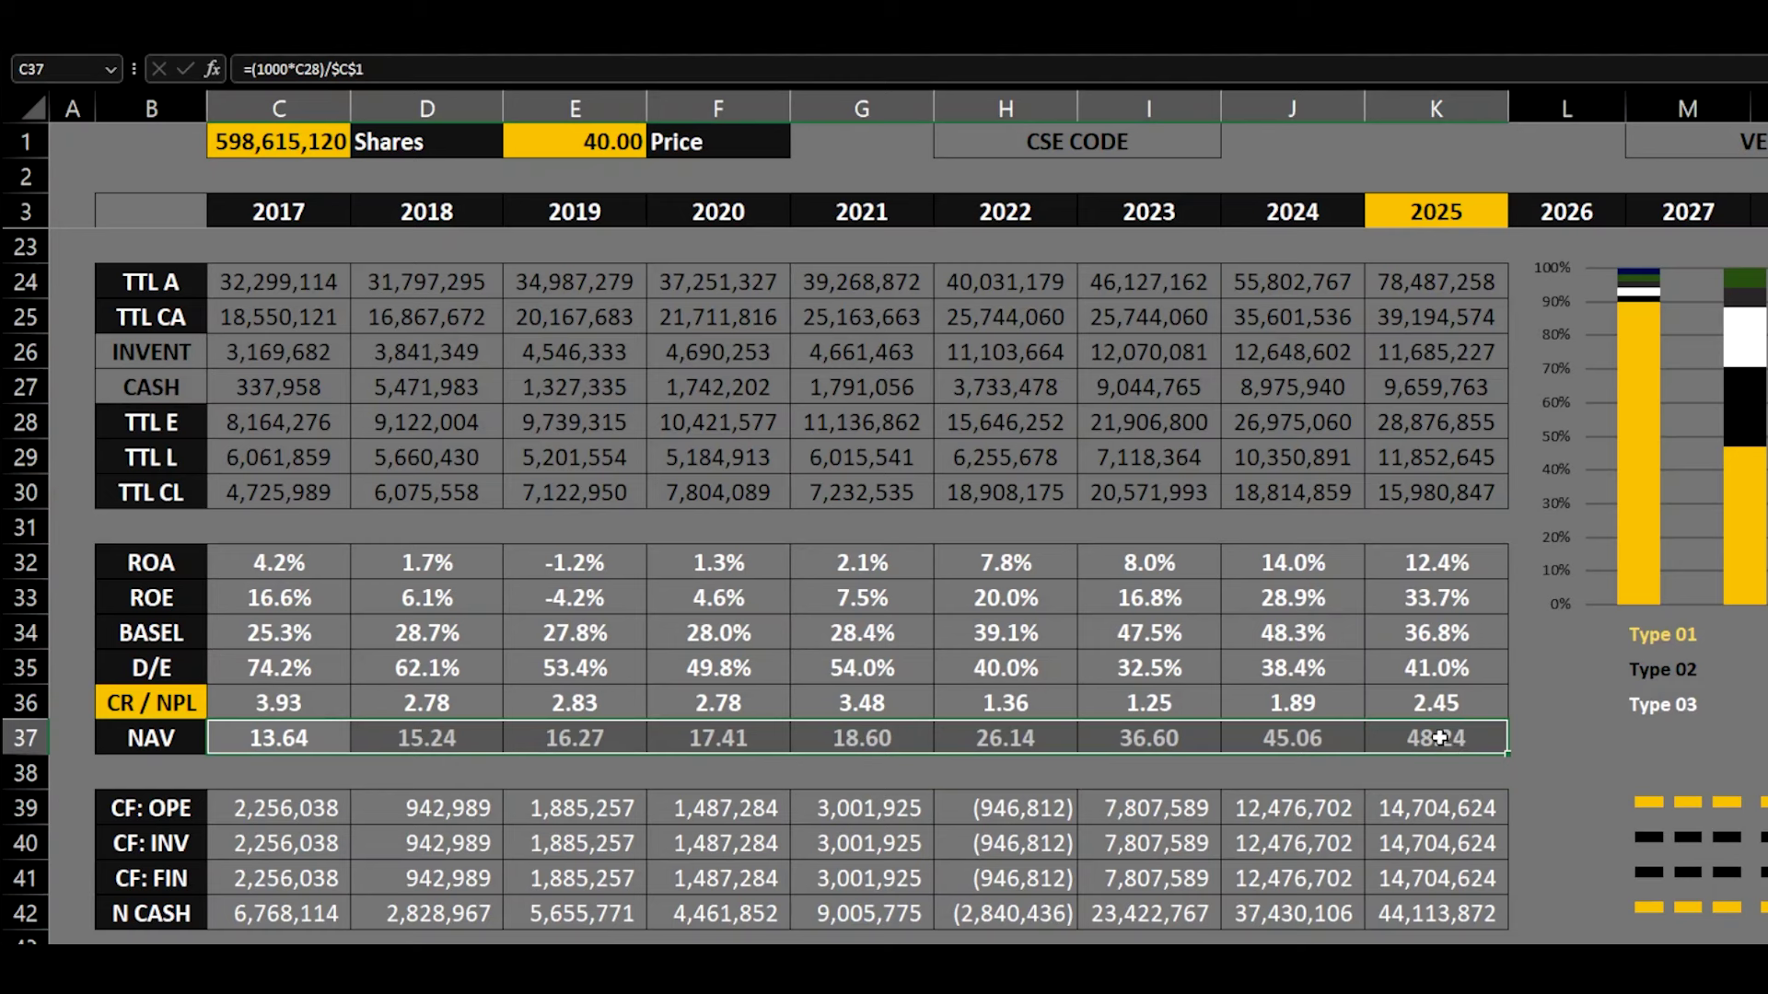
pyautogui.click(1457, 741)
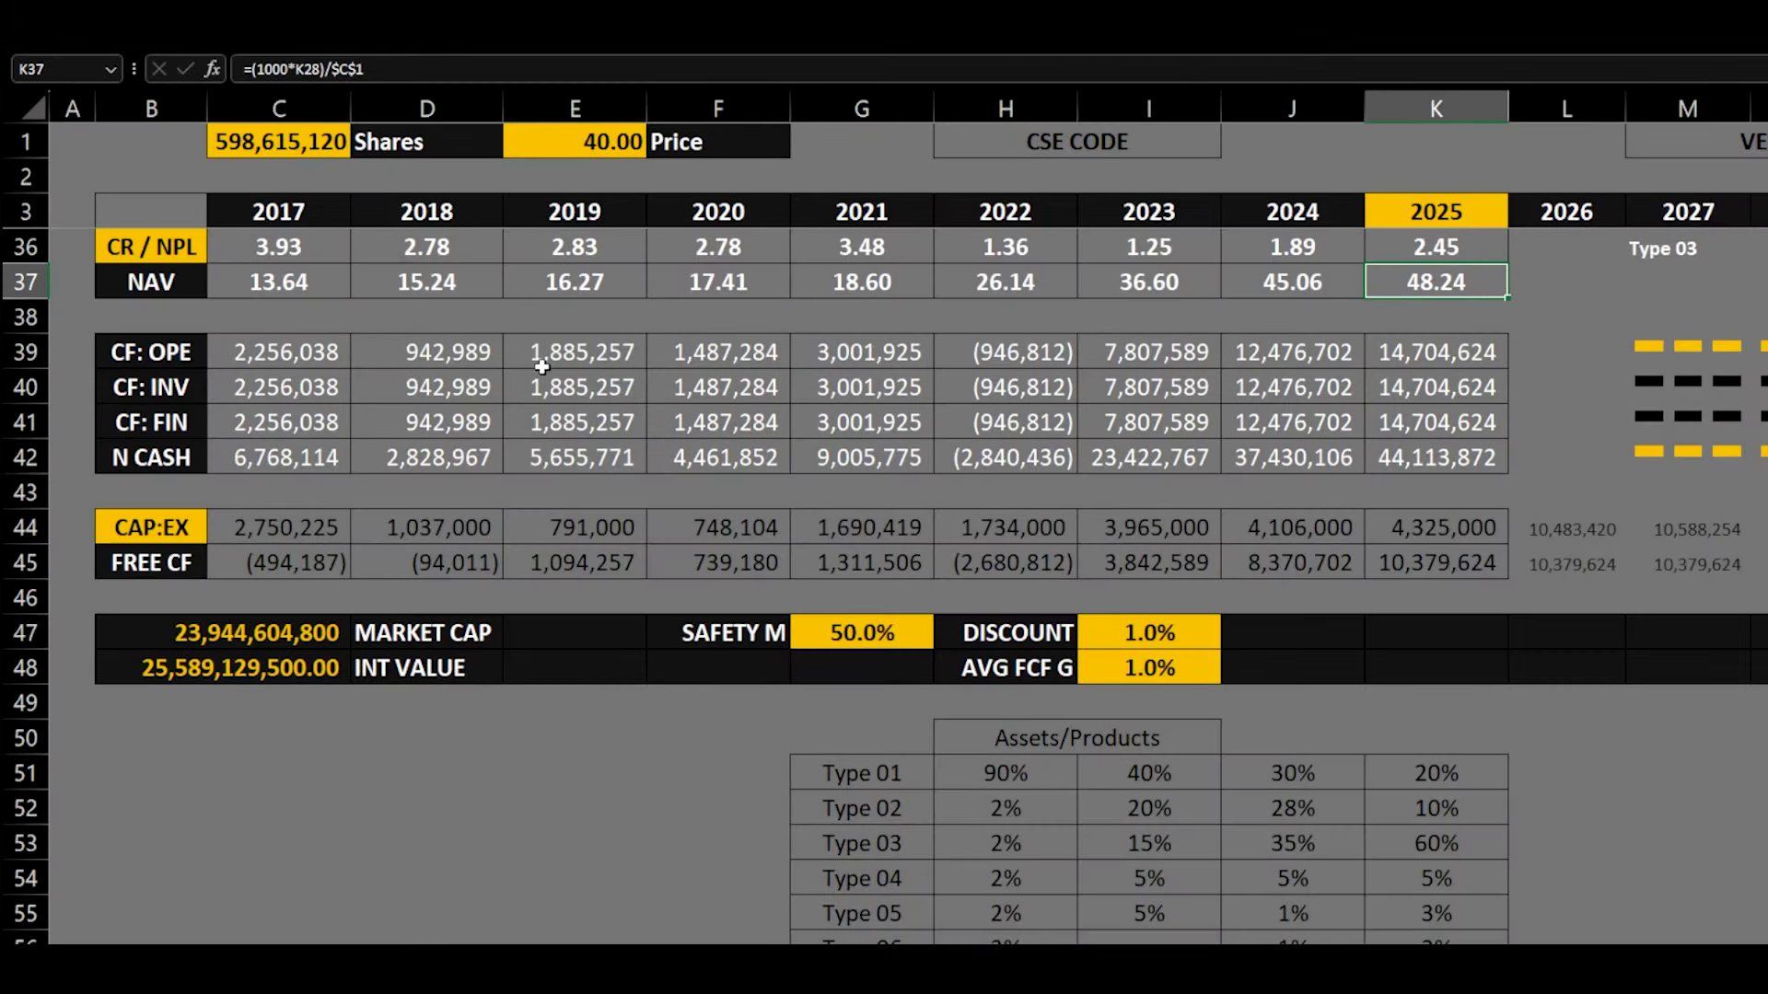
# Examine the operating, investing and financing cash flow rows C39:K41 and the N CASH row that sums them.
pyautogui.moveTo(267, 352); pyautogui.dragTo(1452, 417)
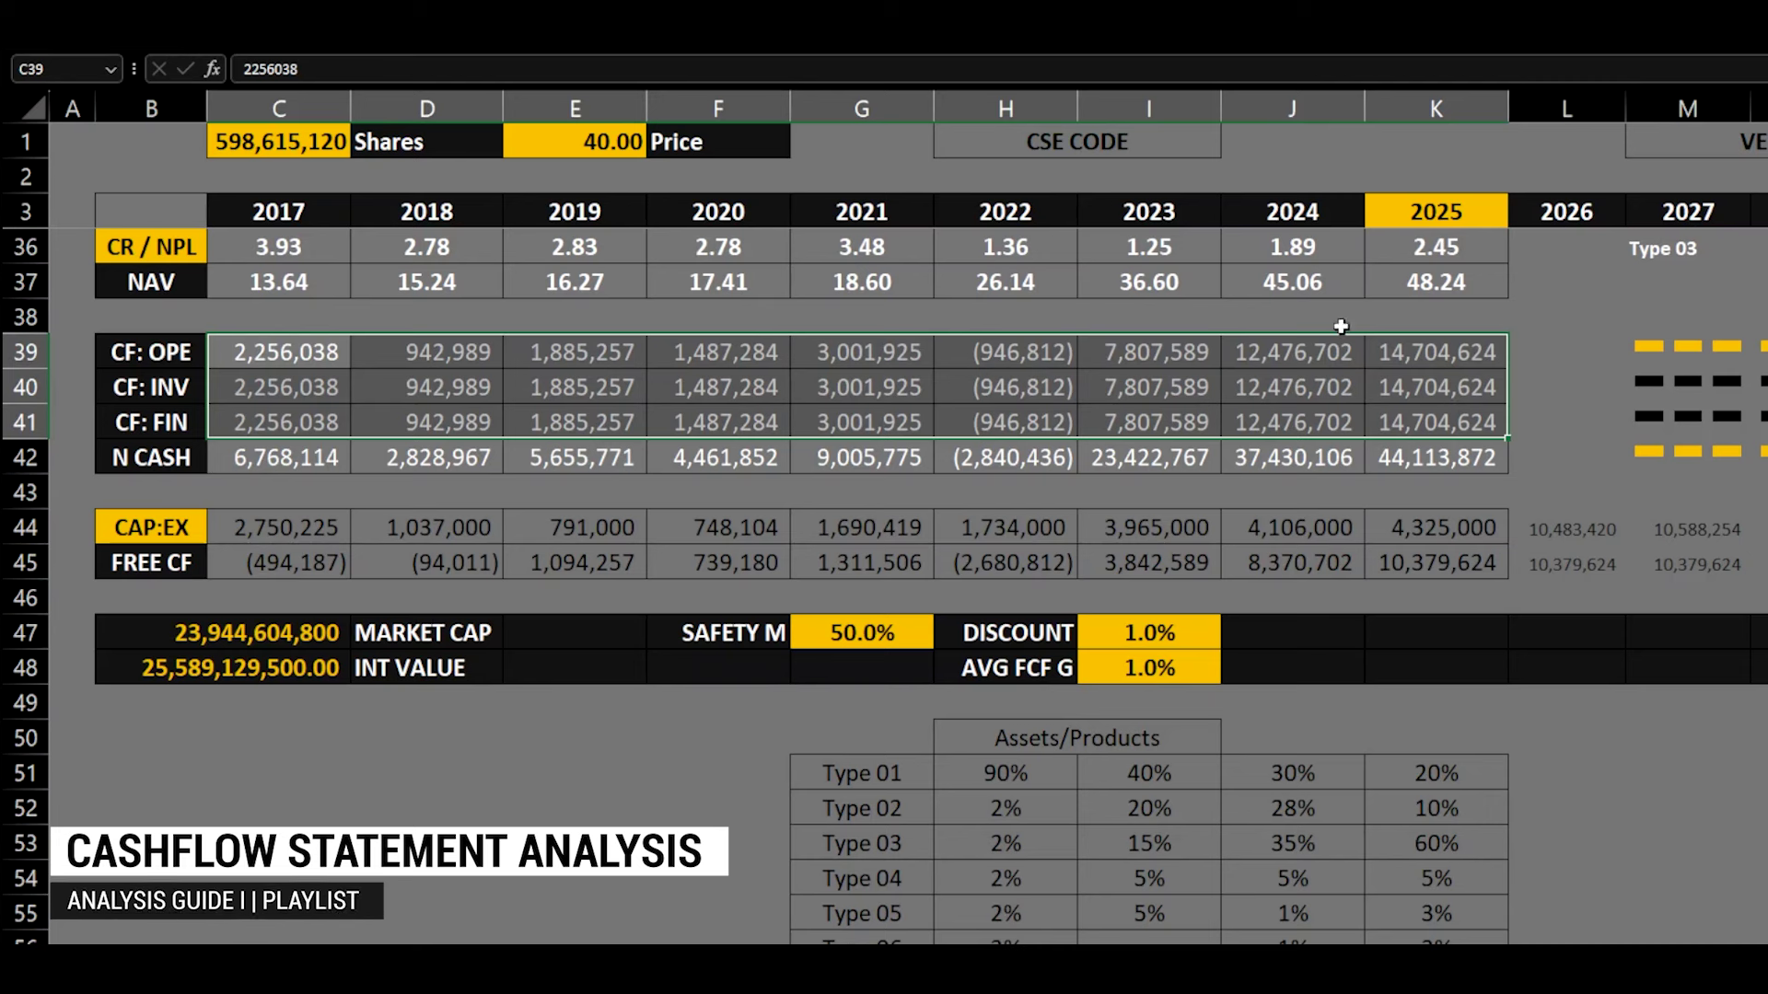
pyautogui.click(240, 460)
pyautogui.moveTo(240, 459); pyautogui.dragTo(1392, 444)
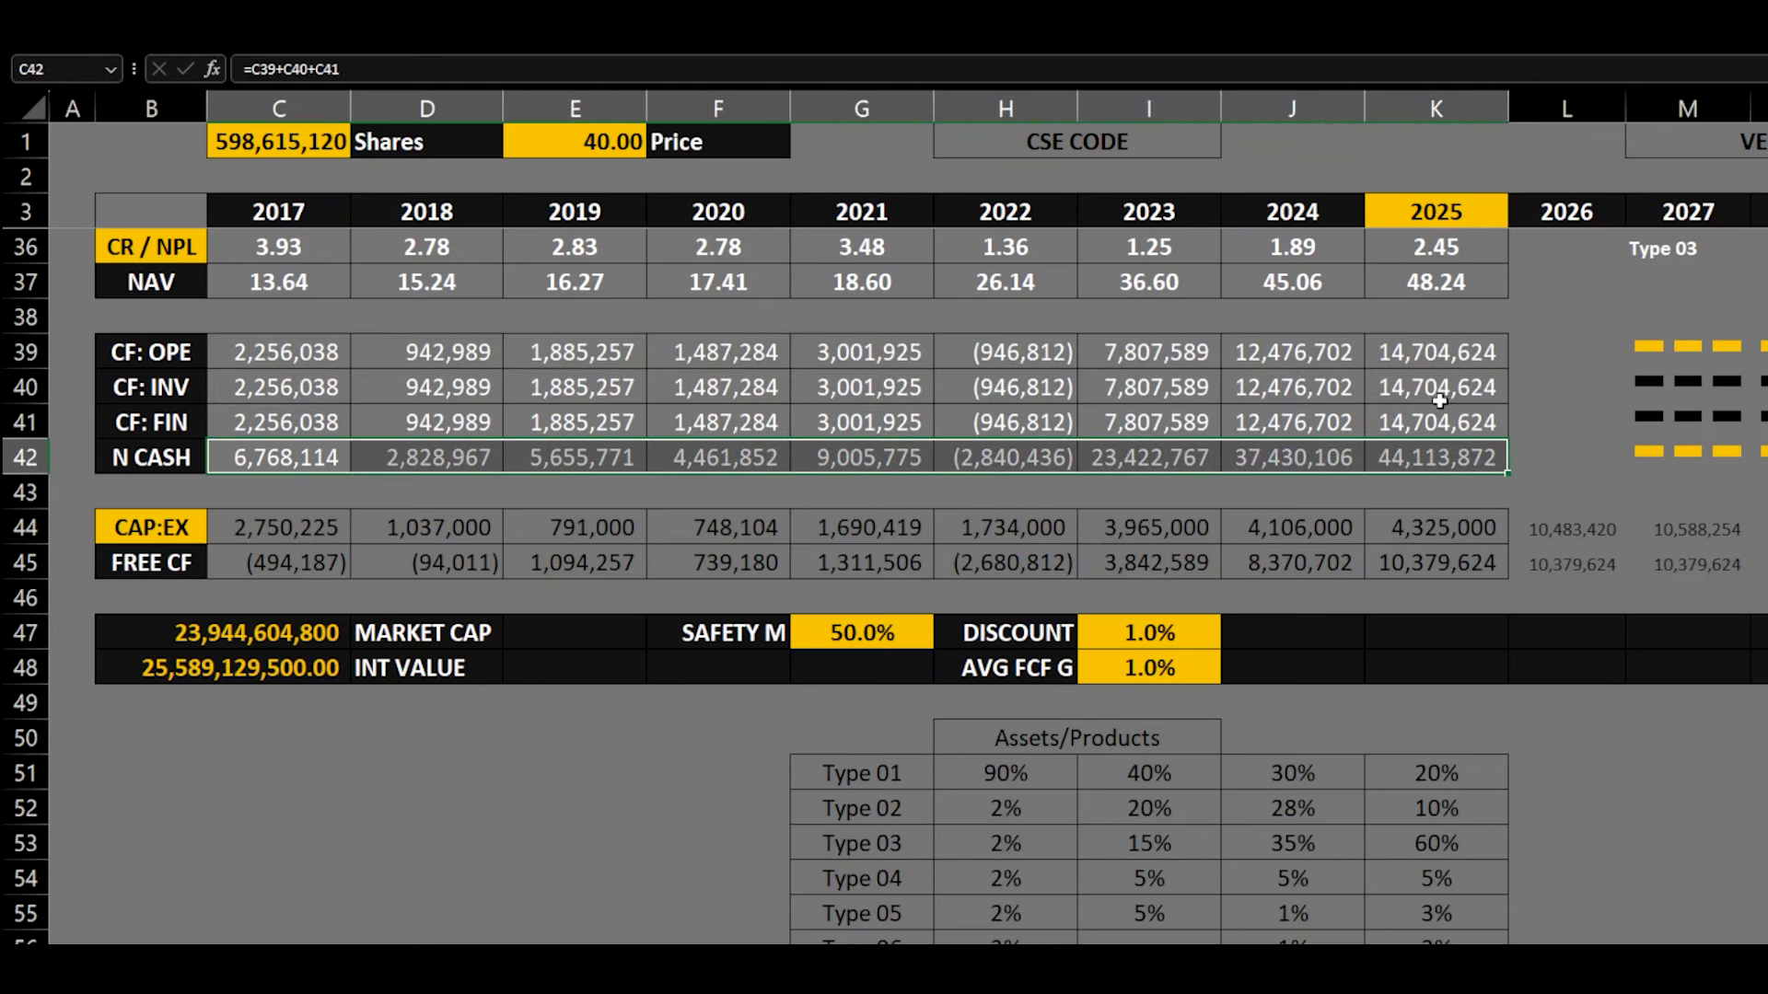
pyautogui.moveTo(1447, 353); pyautogui.dragTo(1449, 414)
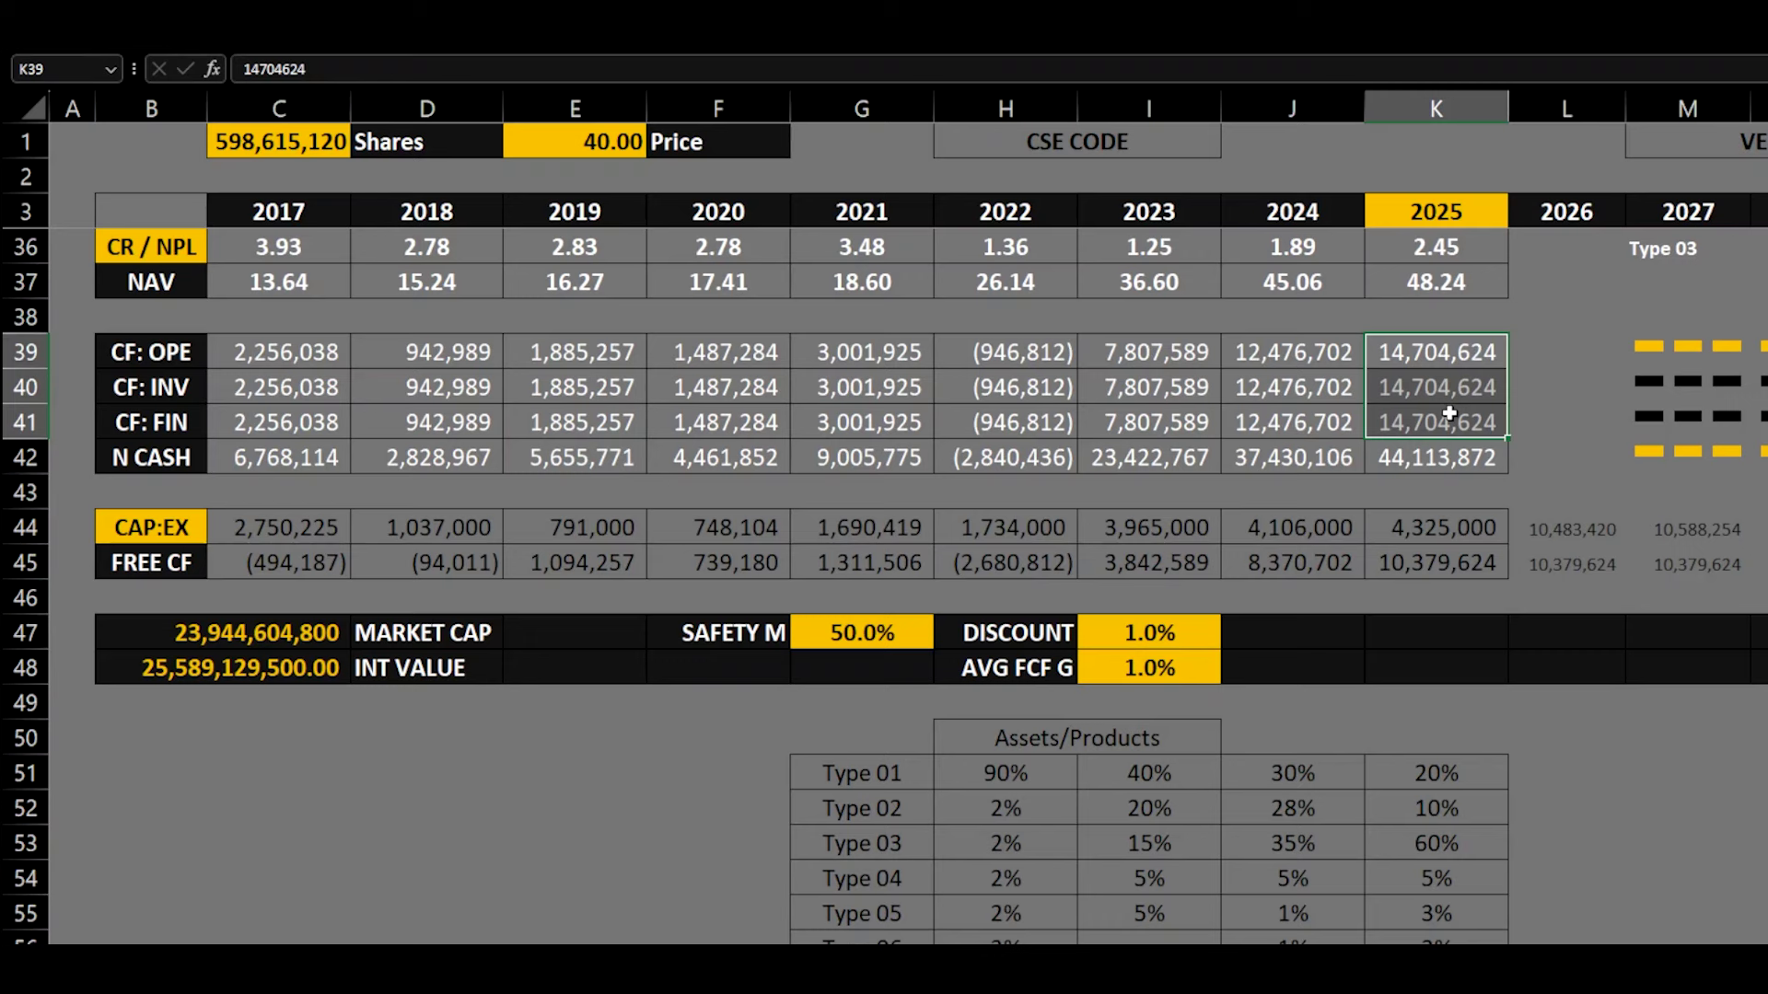
# Examine the CAP:EX row C44:K44, its relation to CF: INV, and the 2017 FREE CF formula in C45.
pyautogui.moveTo(281, 529); pyautogui.dragTo(1419, 523)
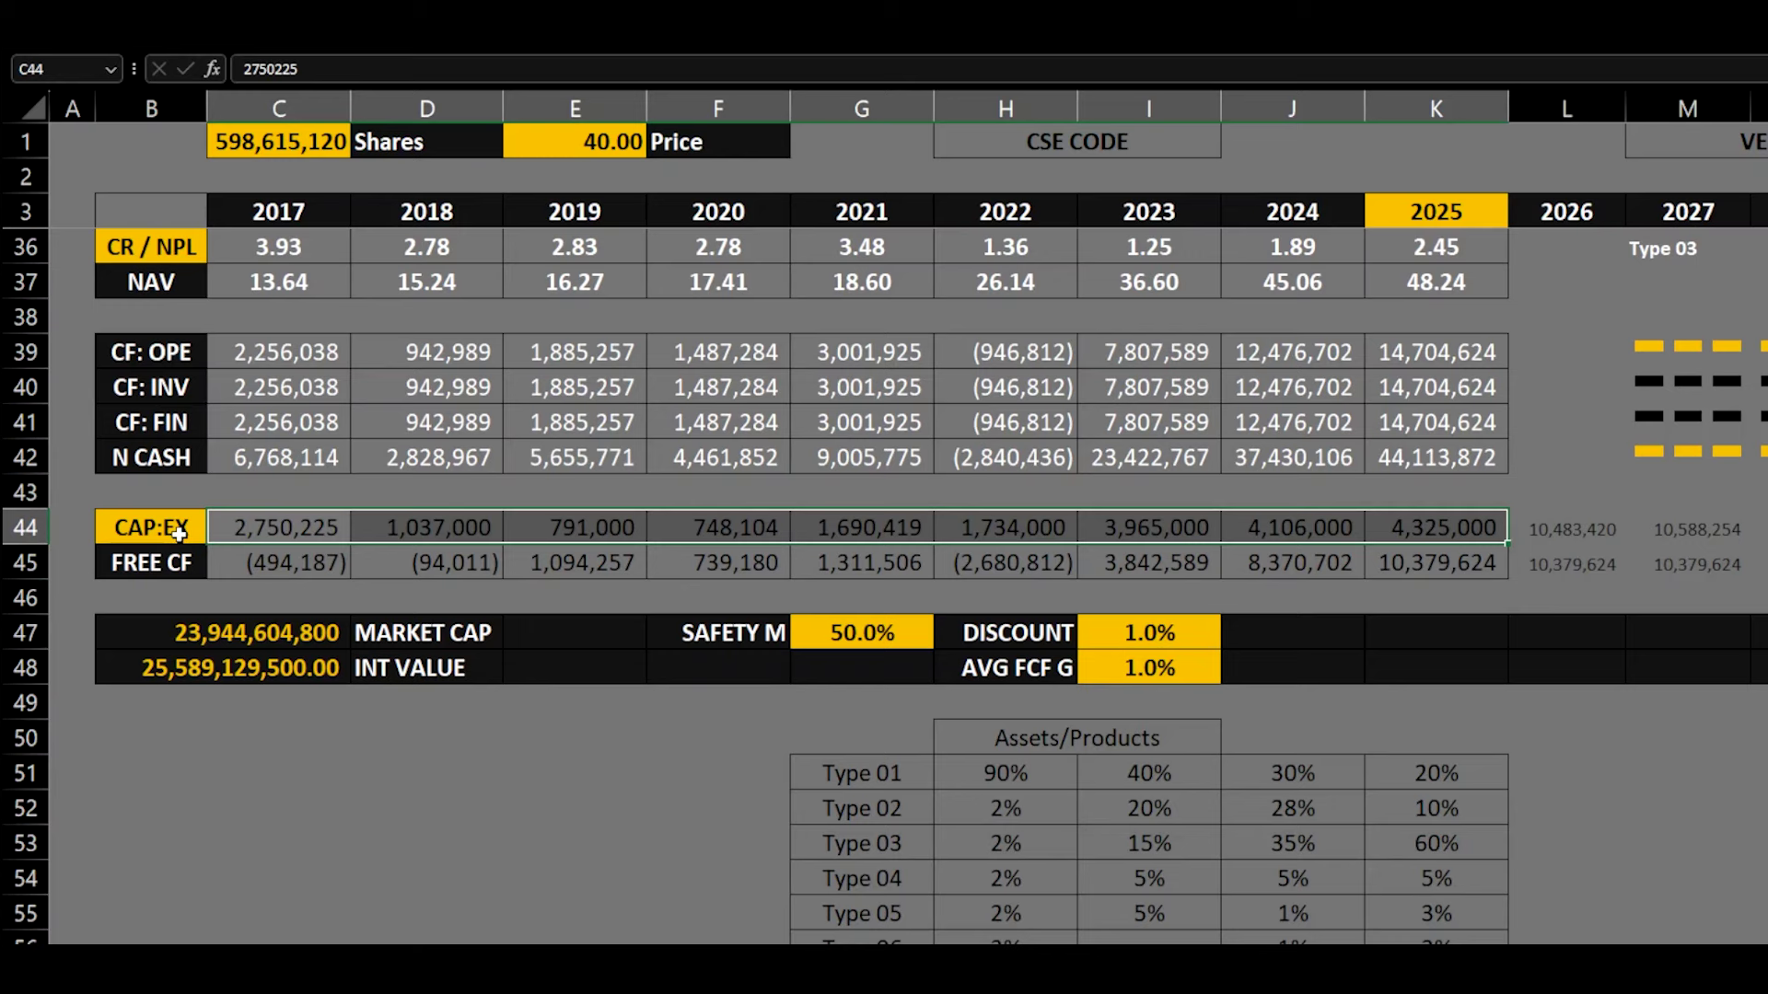
pyautogui.click(168, 393)
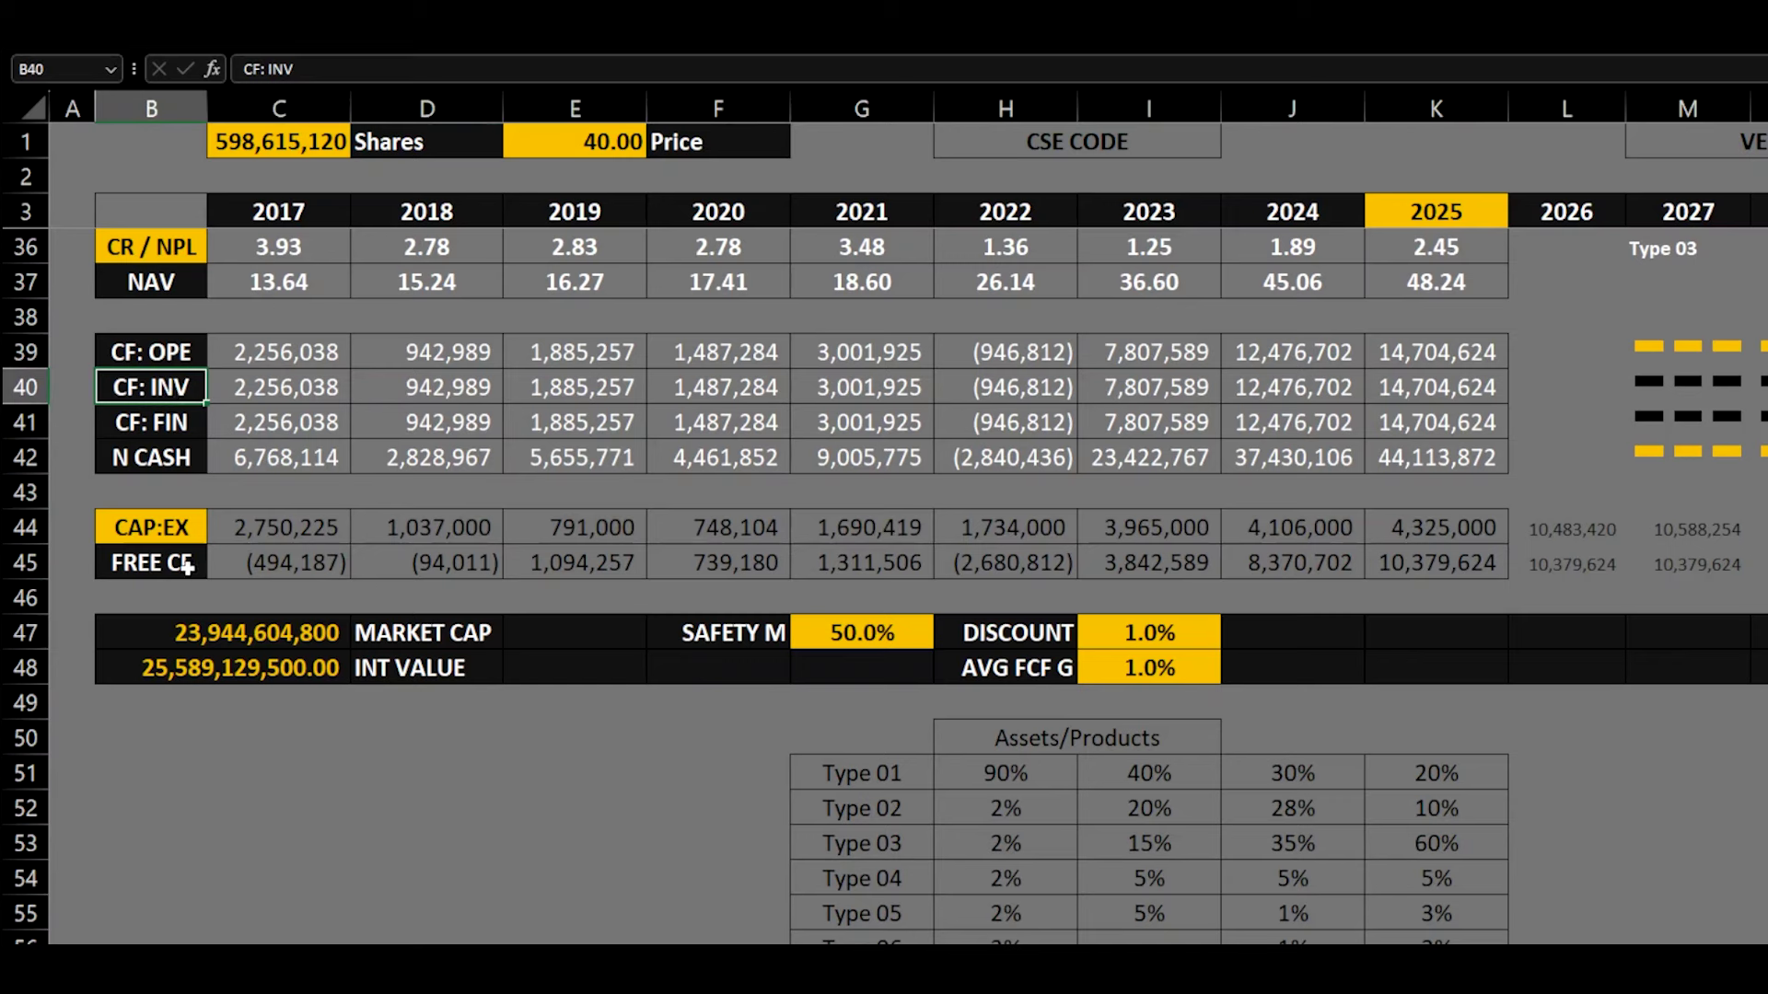
pyautogui.click(233, 533)
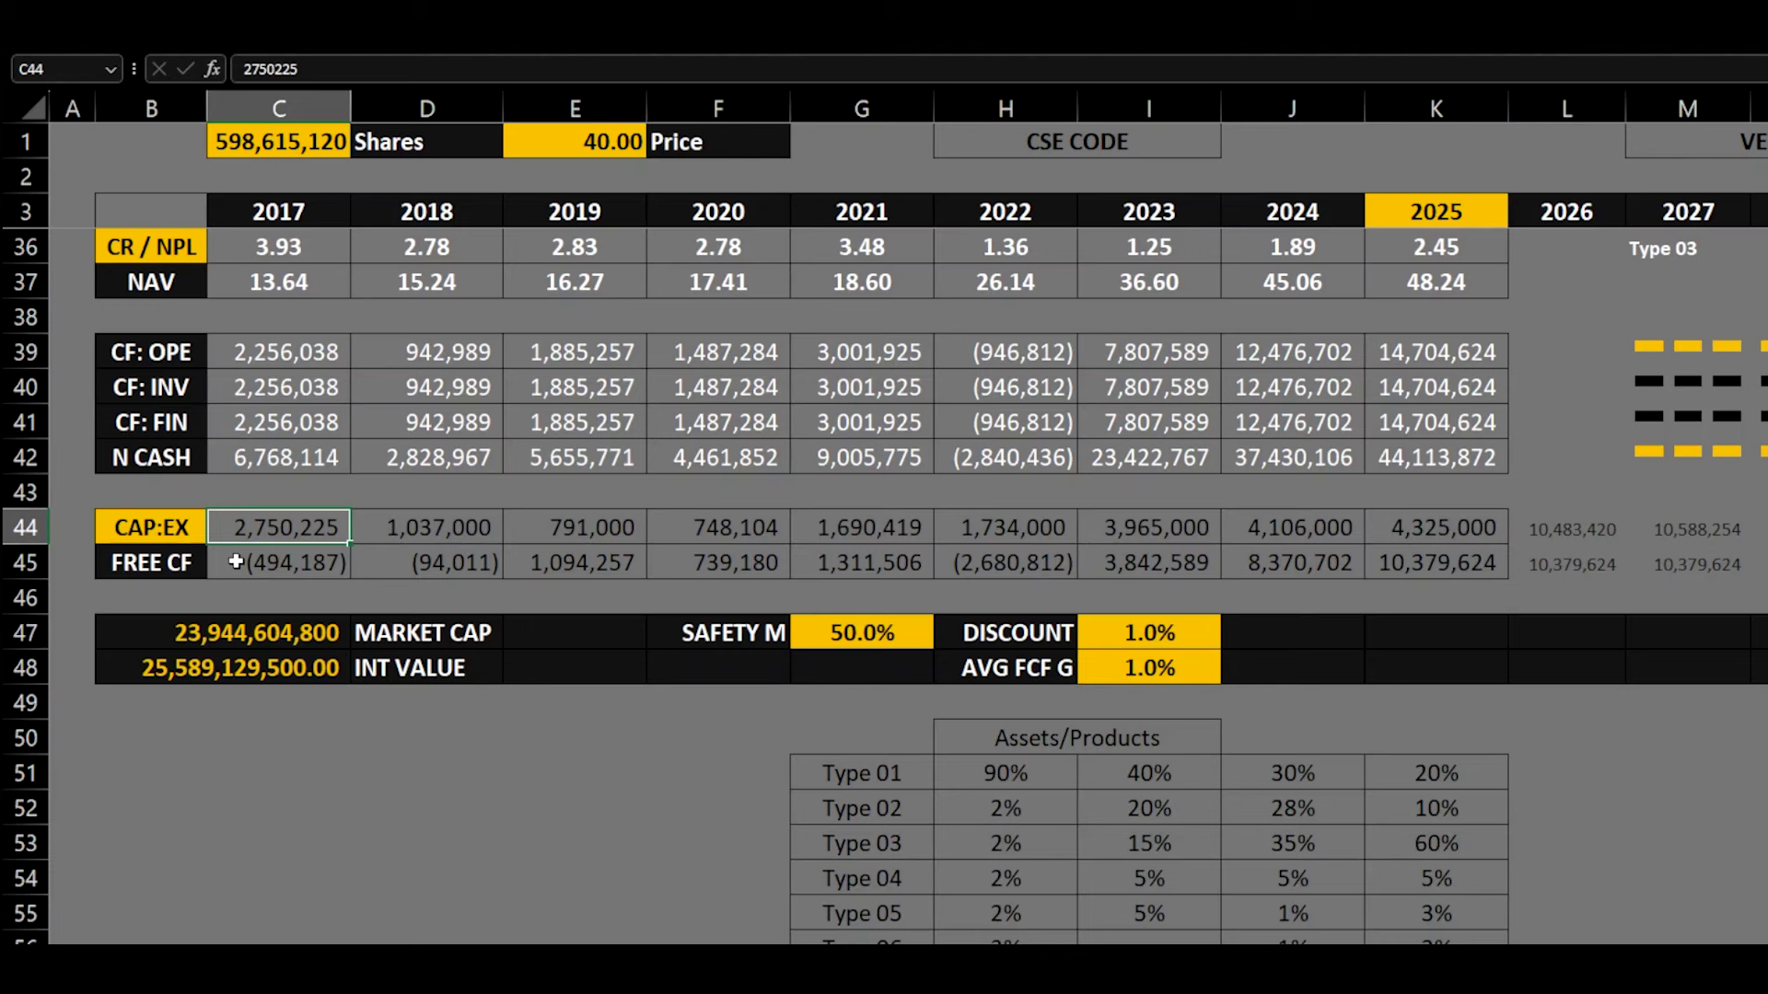
pyautogui.click(235, 562)
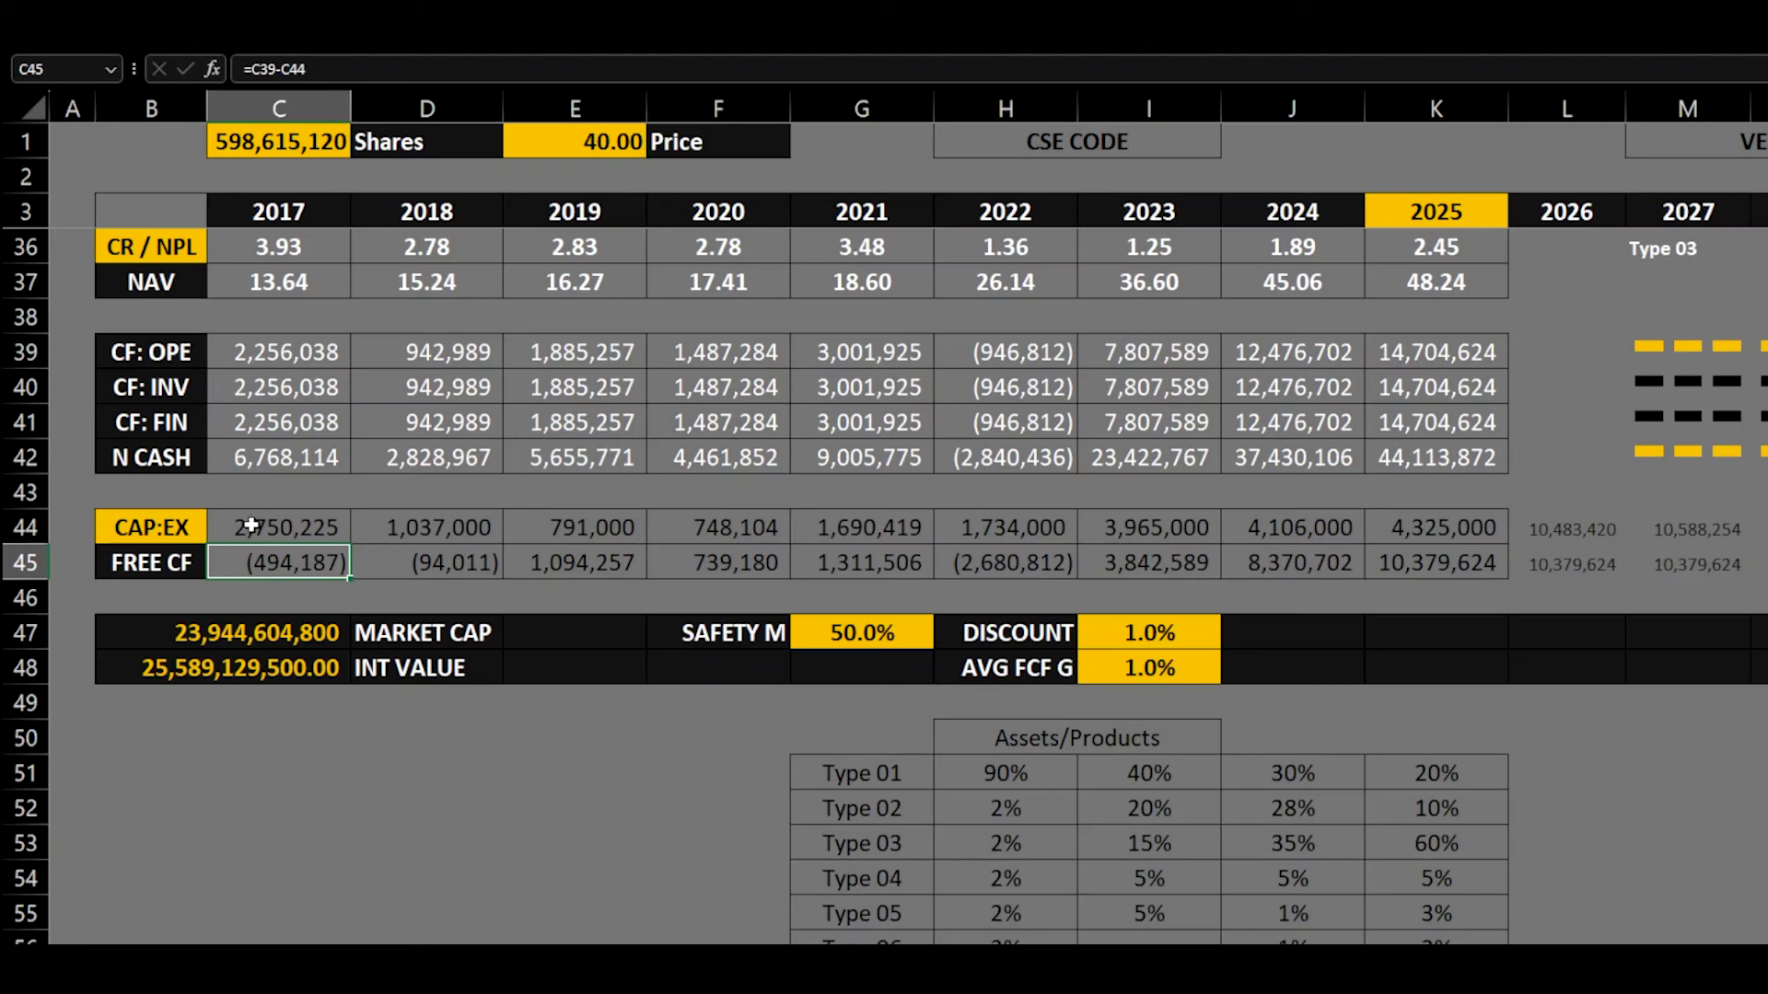
pyautogui.moveTo(252, 525); pyautogui.dragTo(1508, 520)
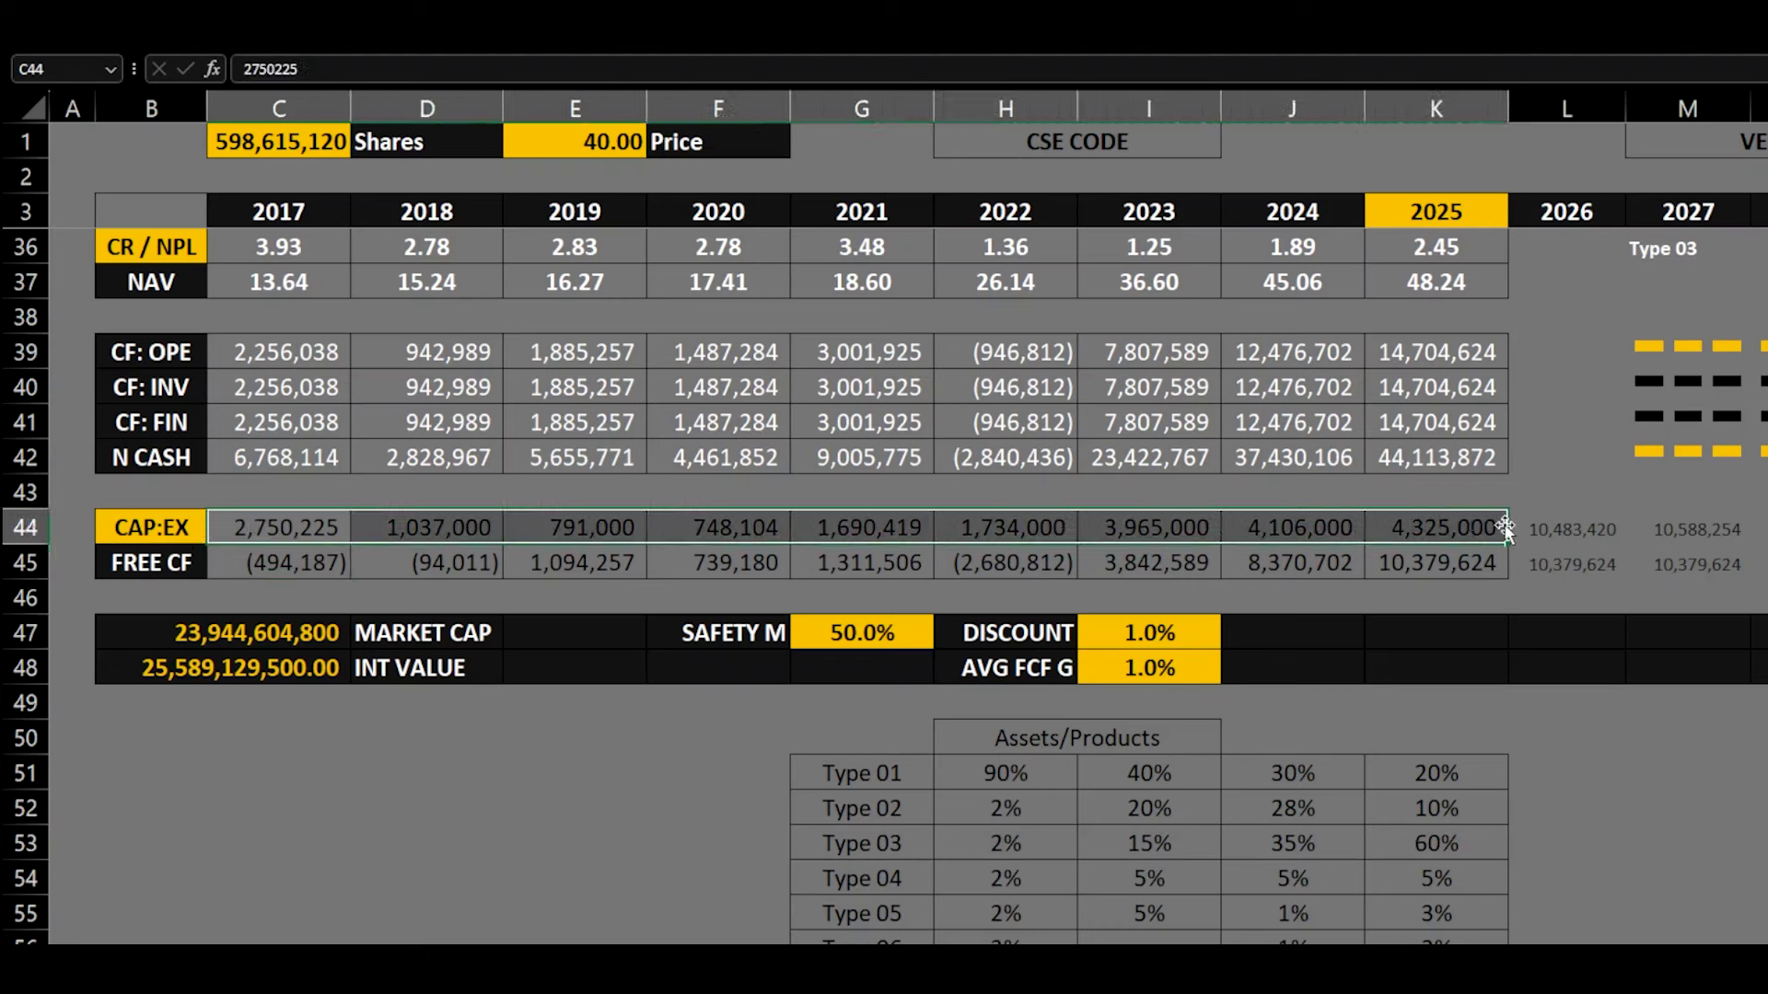
# Try a plus in place of the minus in the 2017 FREE CF formula in C45, and restore it to =C39-C44.
pyautogui.click(295, 572)
pyautogui.click(282, 69)
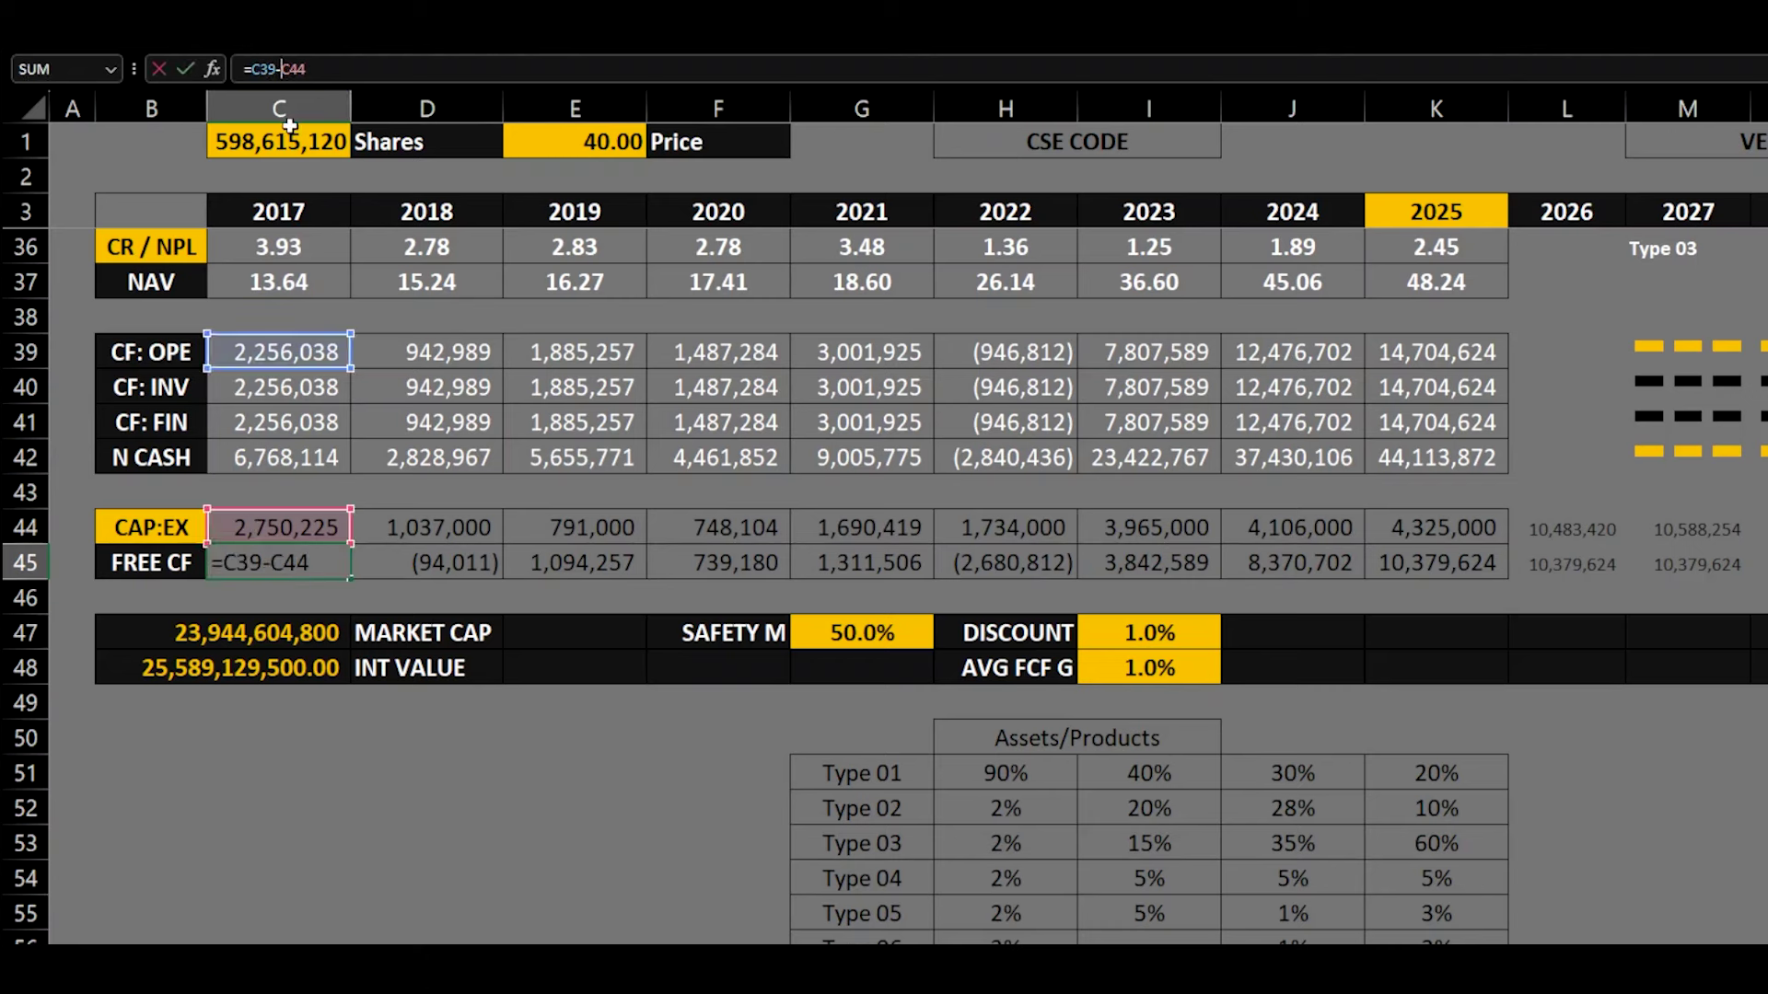
pyautogui.press('BackSpace')
pyautogui.write('+')
pyautogui.press('BackSpace')
pyautogui.write('-')
pyautogui.press('Return')
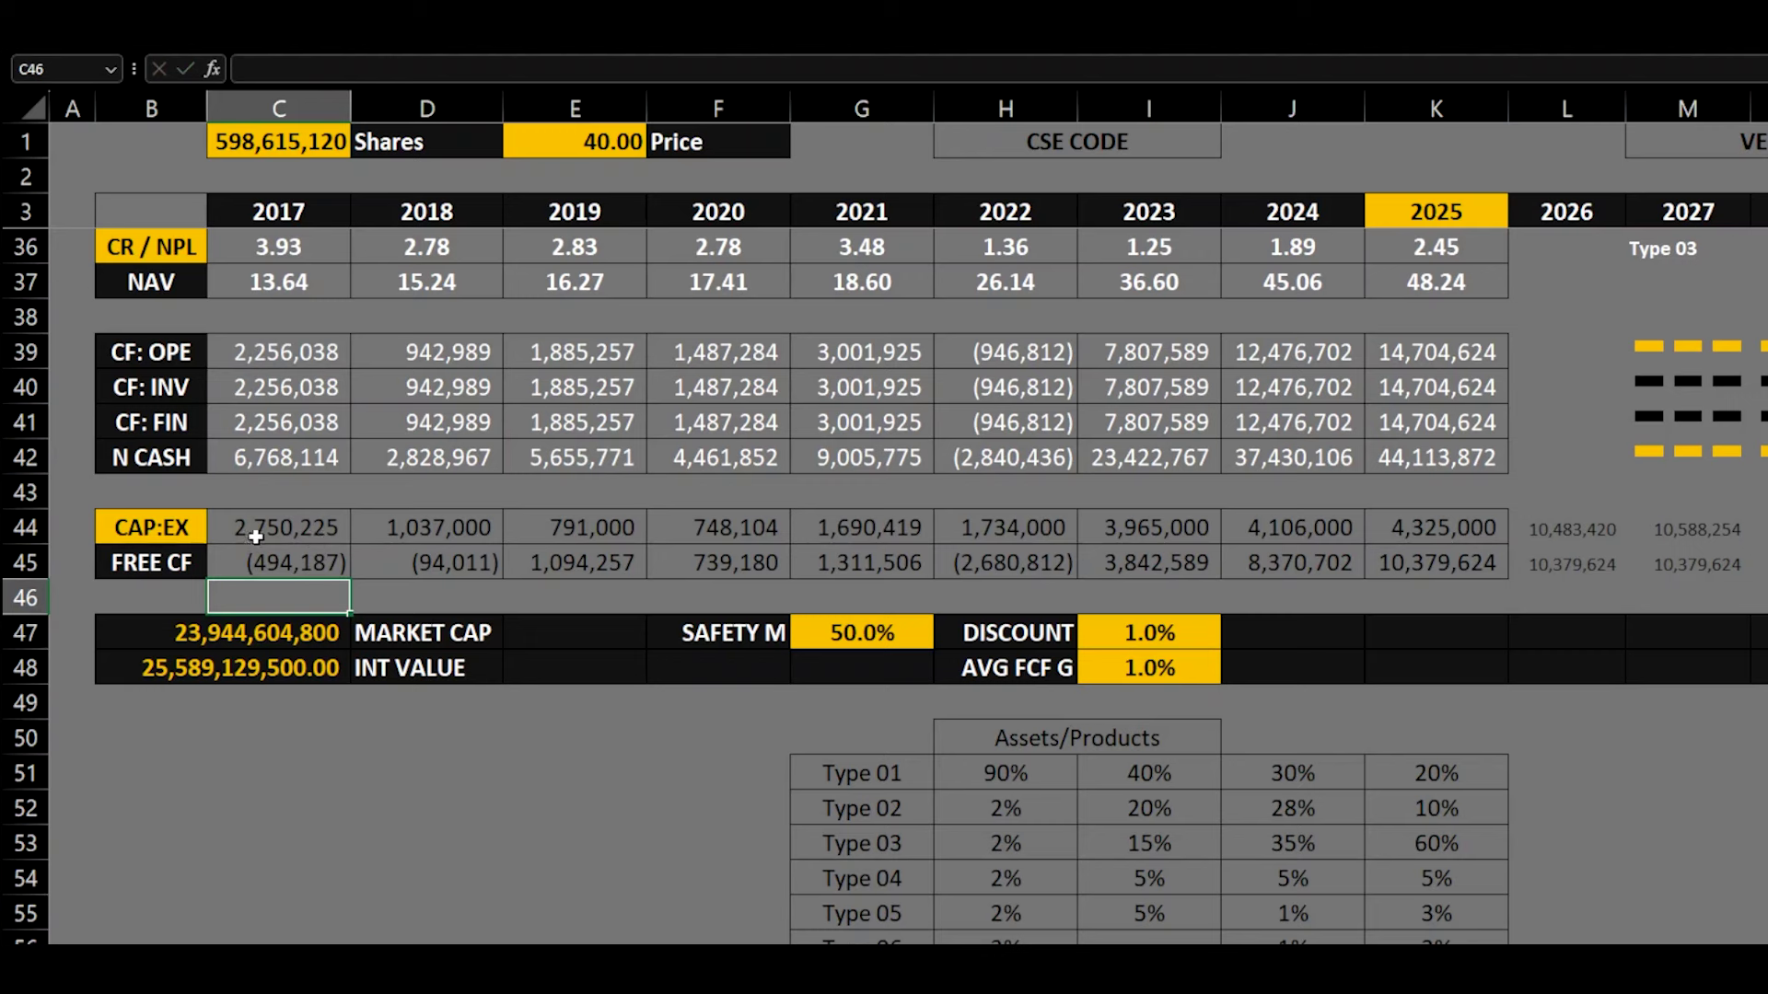
# Open the INT VALUE formula in B48 to inspect the cells it references.
pyautogui.click(293, 668)
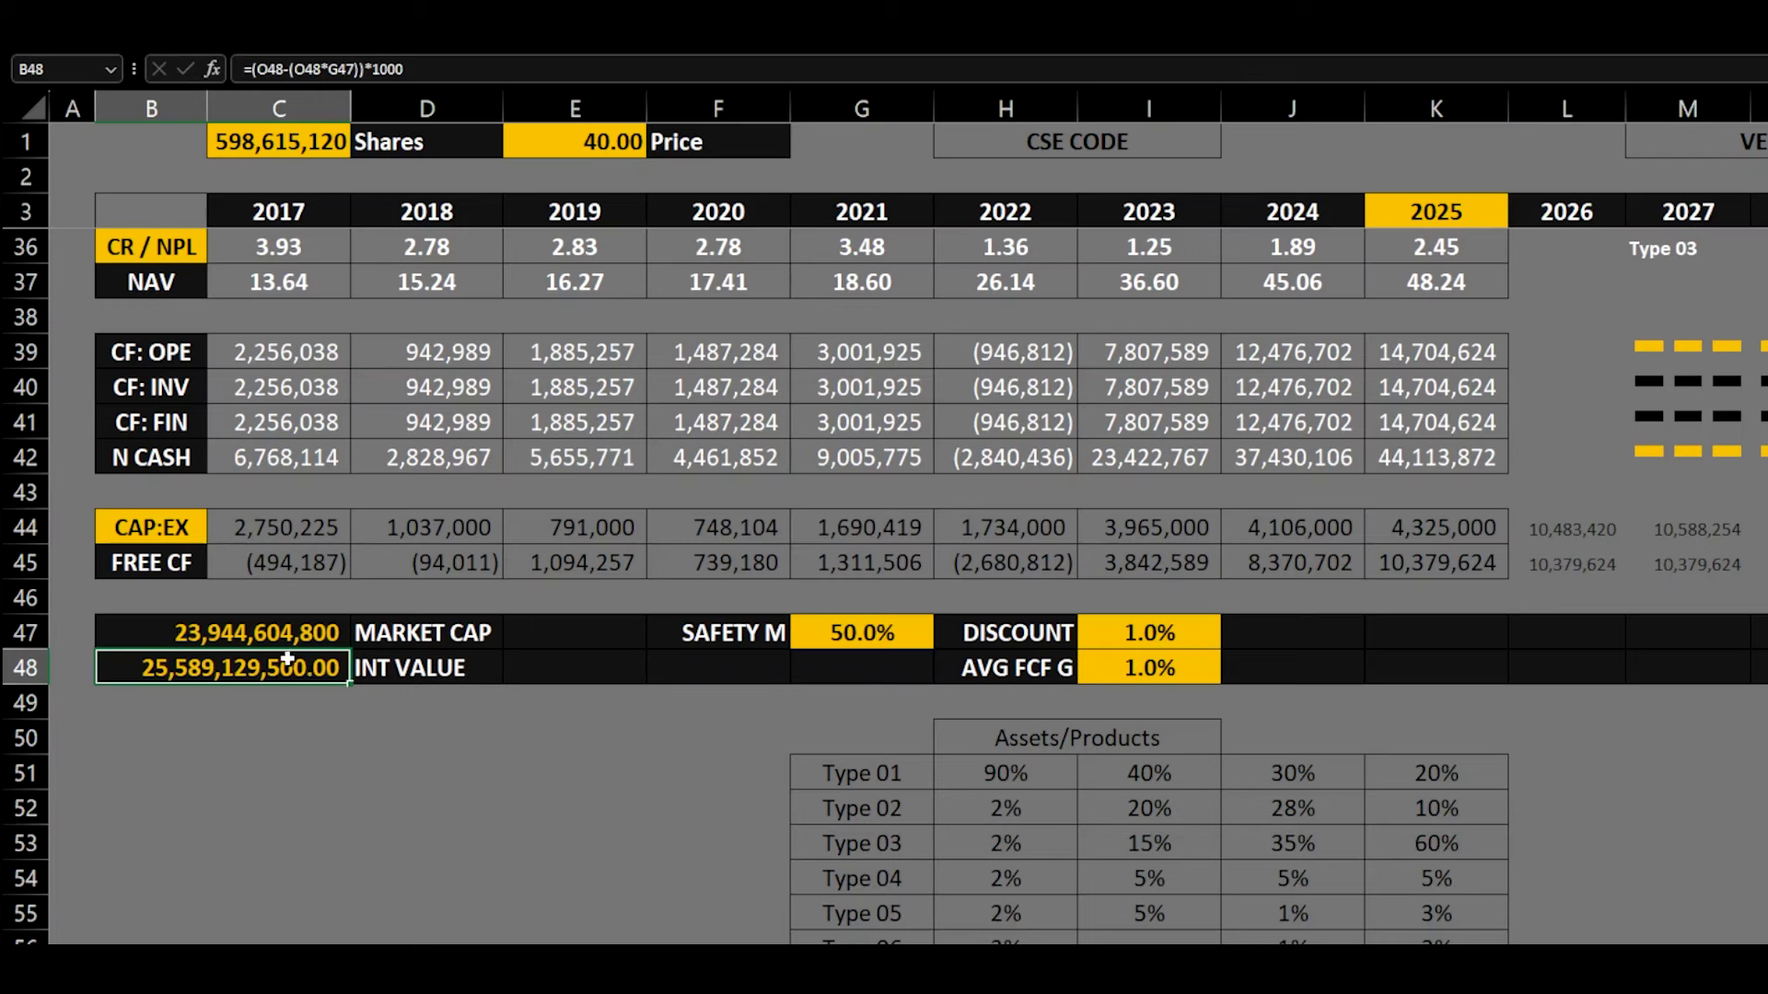
pyautogui.click(442, 61)
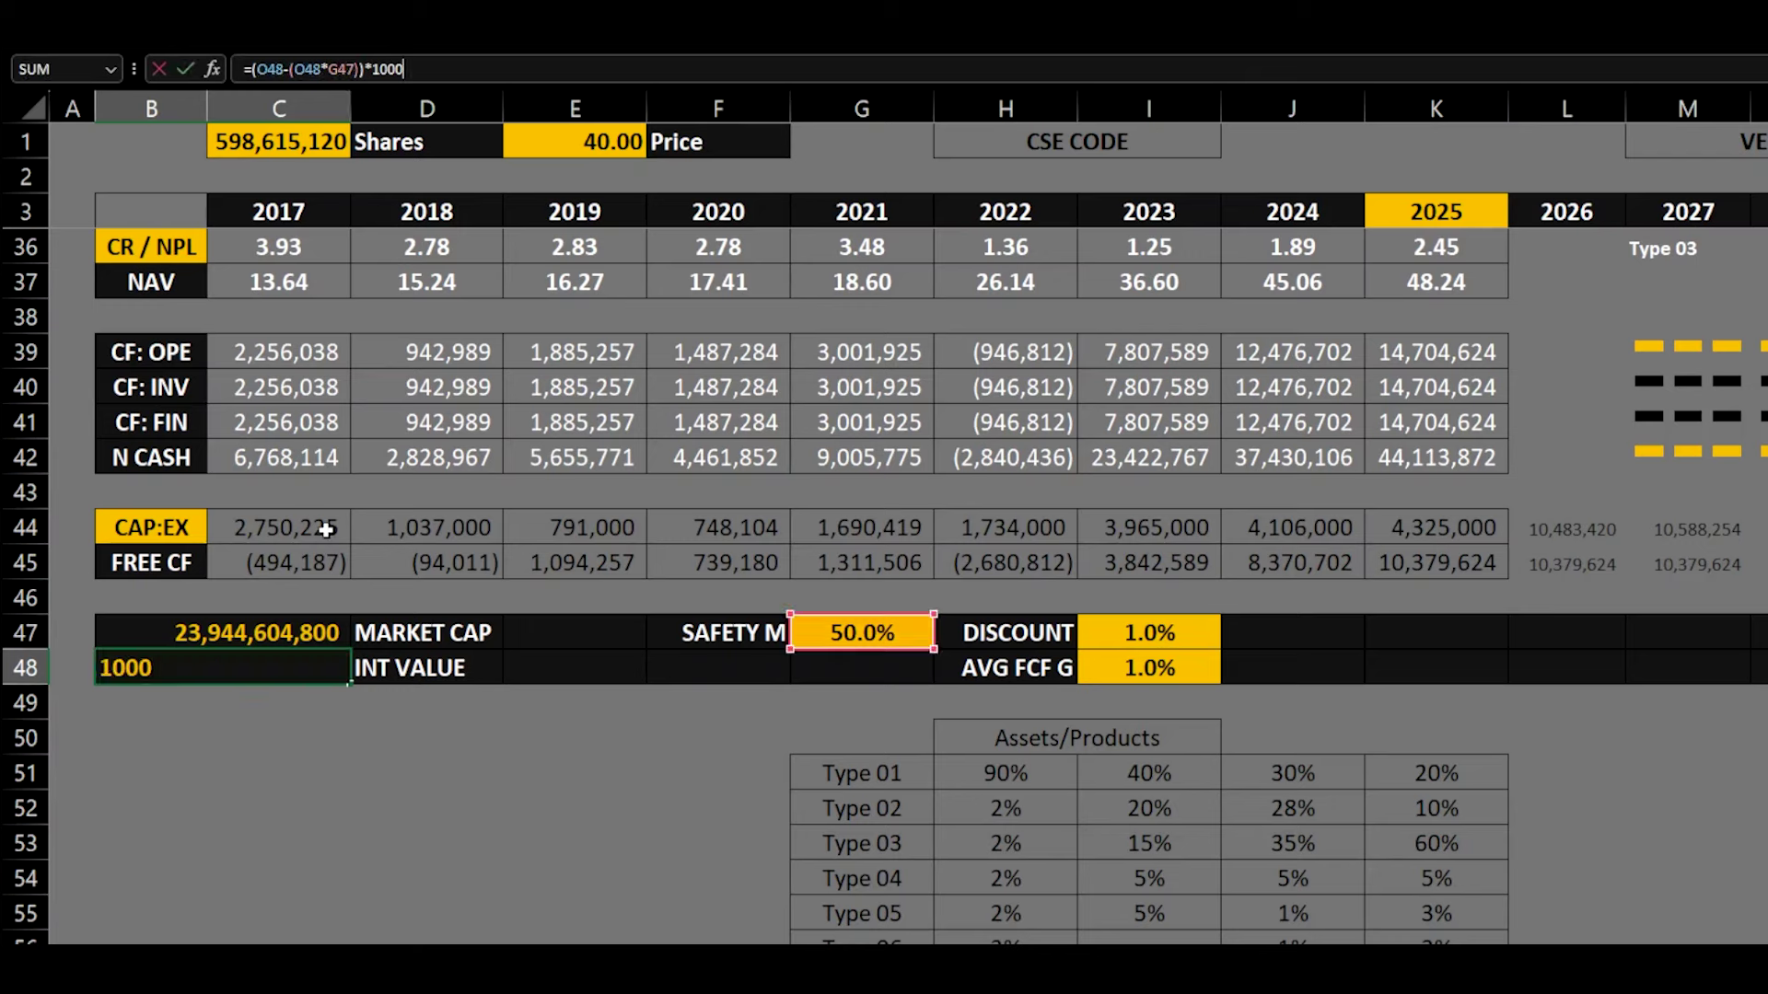